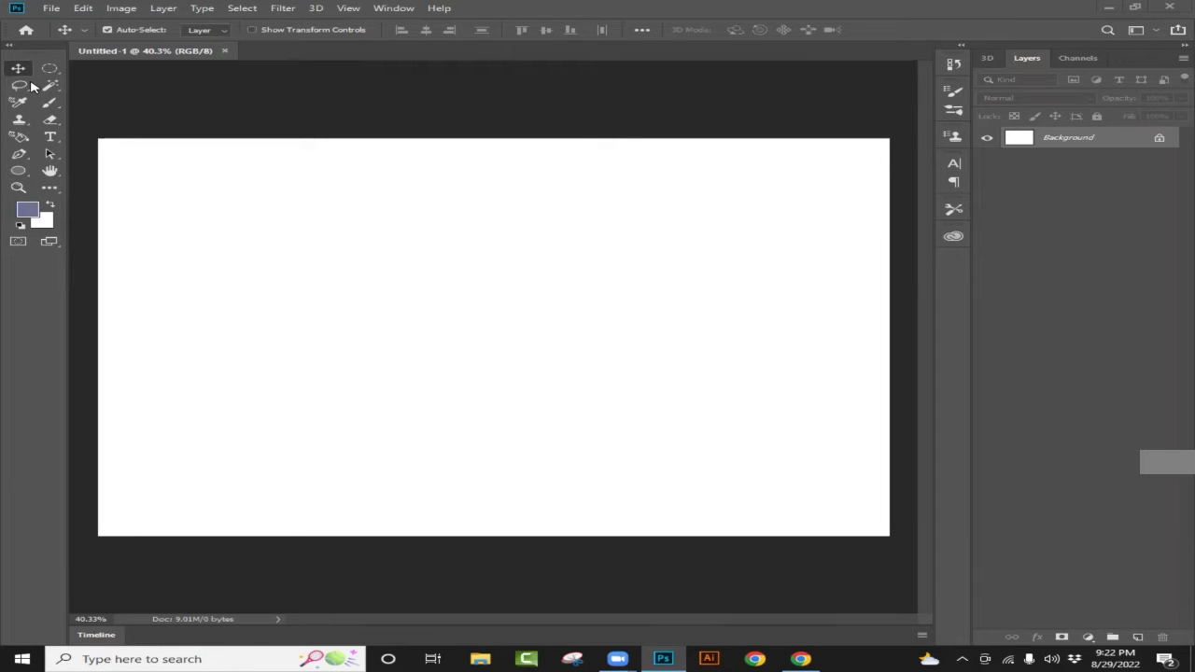
- Add a new empty layer above the Background layer
left_click(1137, 636)
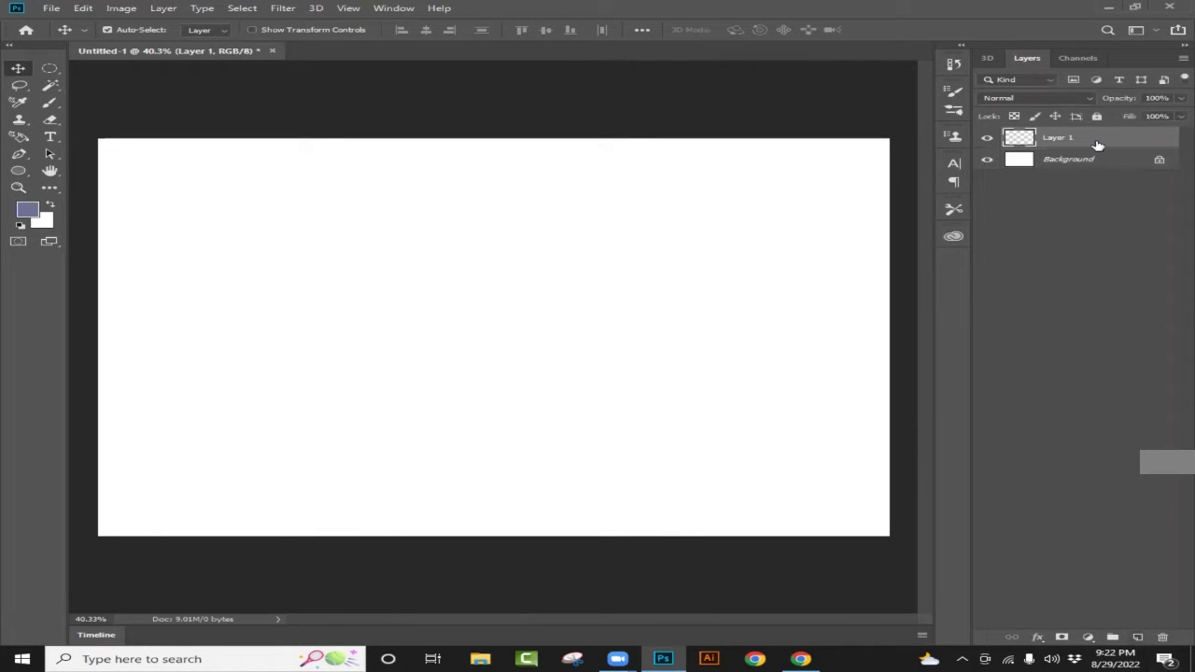
- Switch to Chrome and search Google for "instagram logo transparent"
left_click(814, 658)
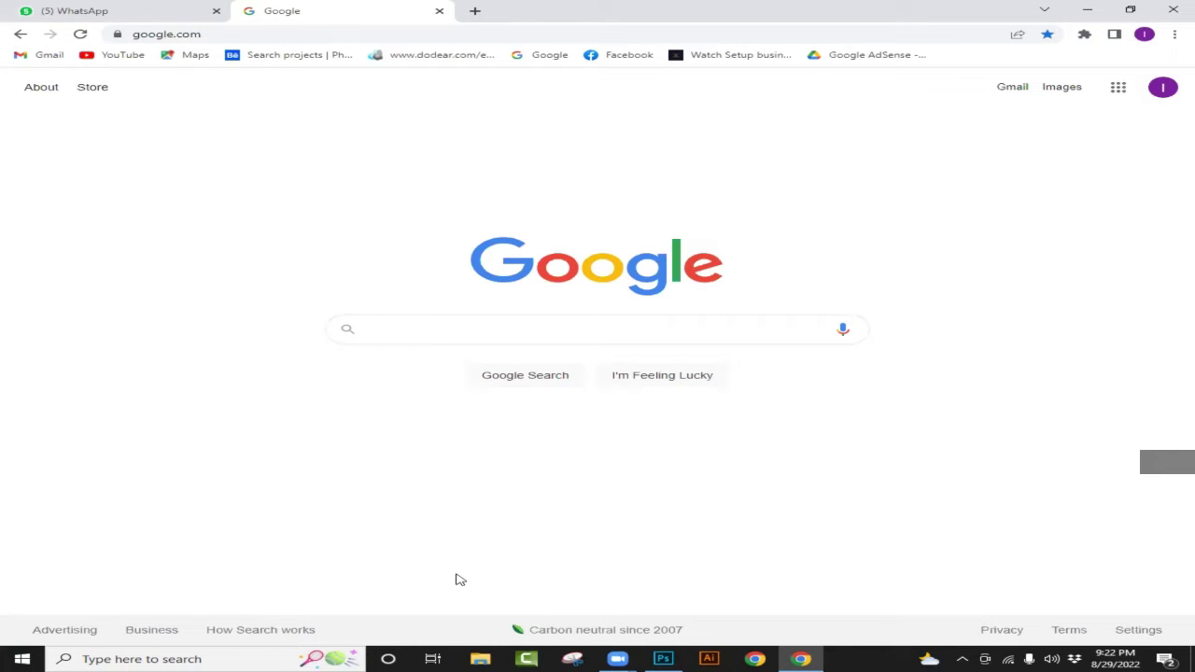
type("l")
type("NSTAF")
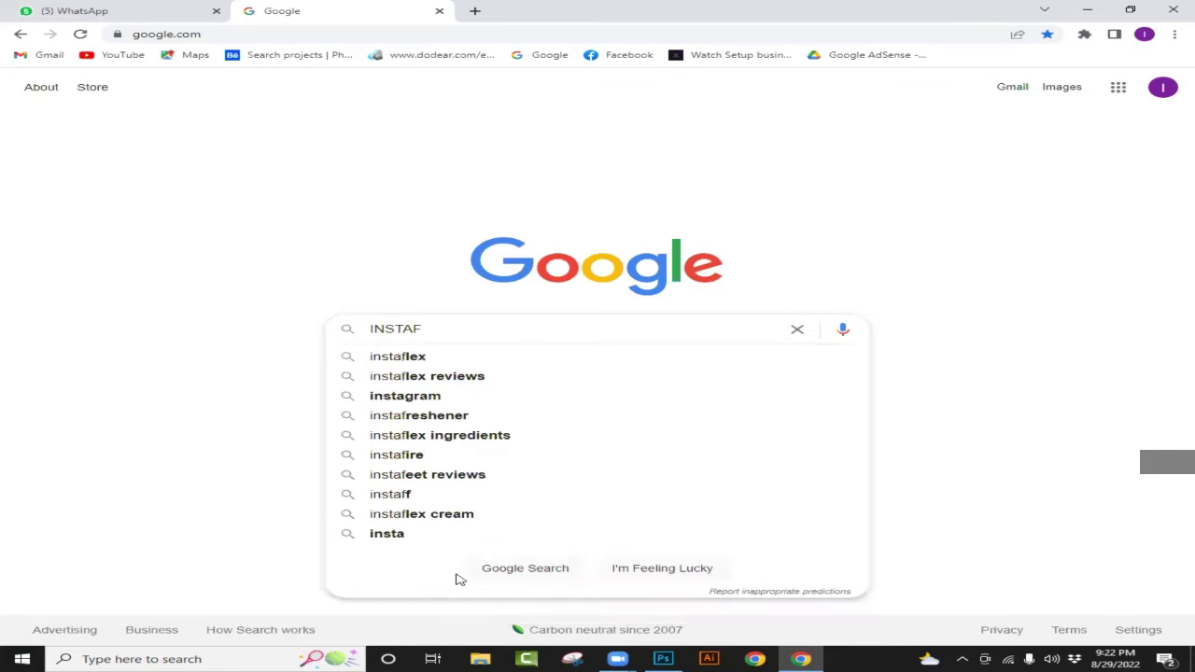
key("BackSpace")
type("FRAM")
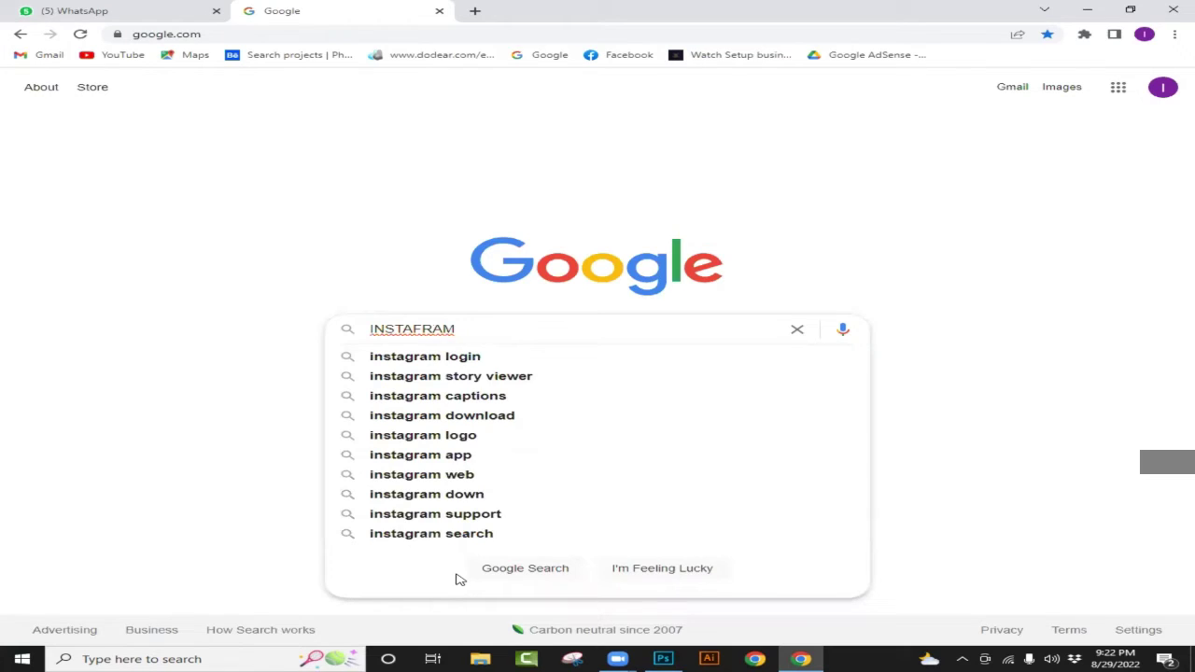
key("BackSpace")
key("BackSpace")
key("BackSpace")
key("BackSpace")
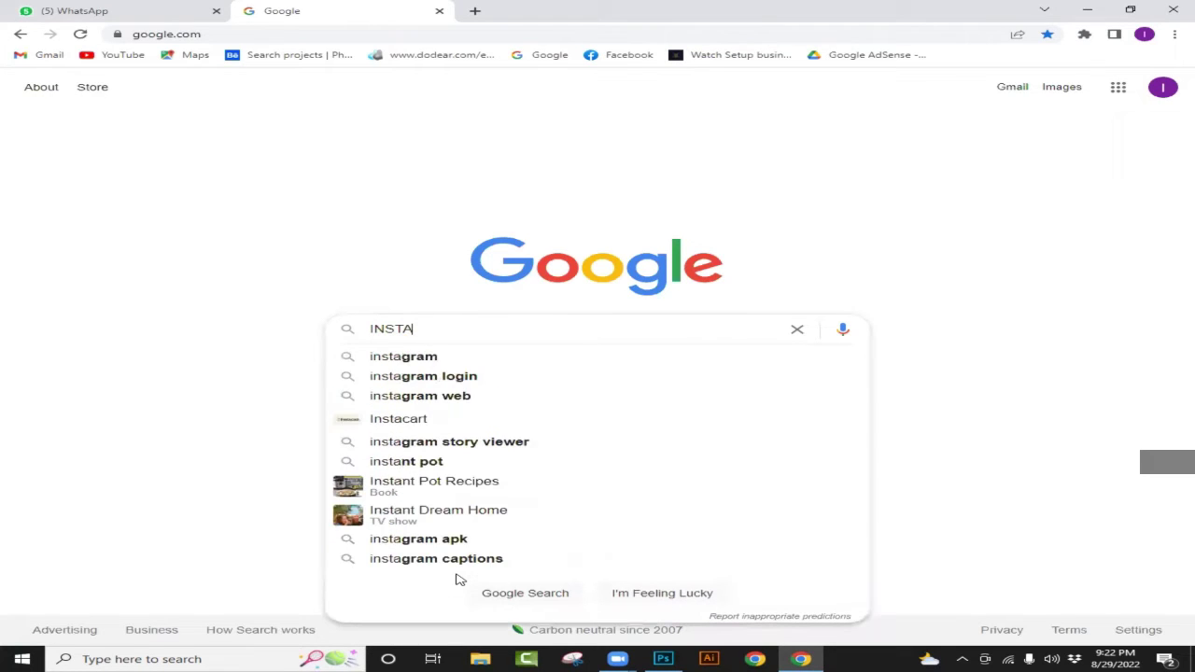
type("GRAM")
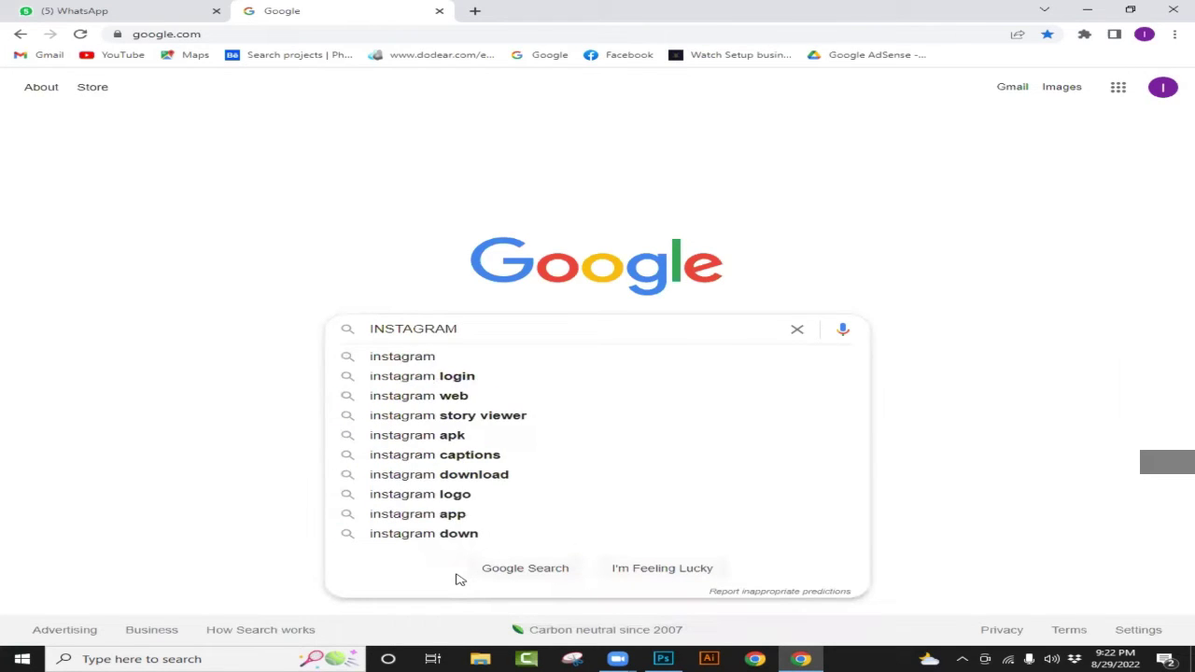
type(" LOGO ")
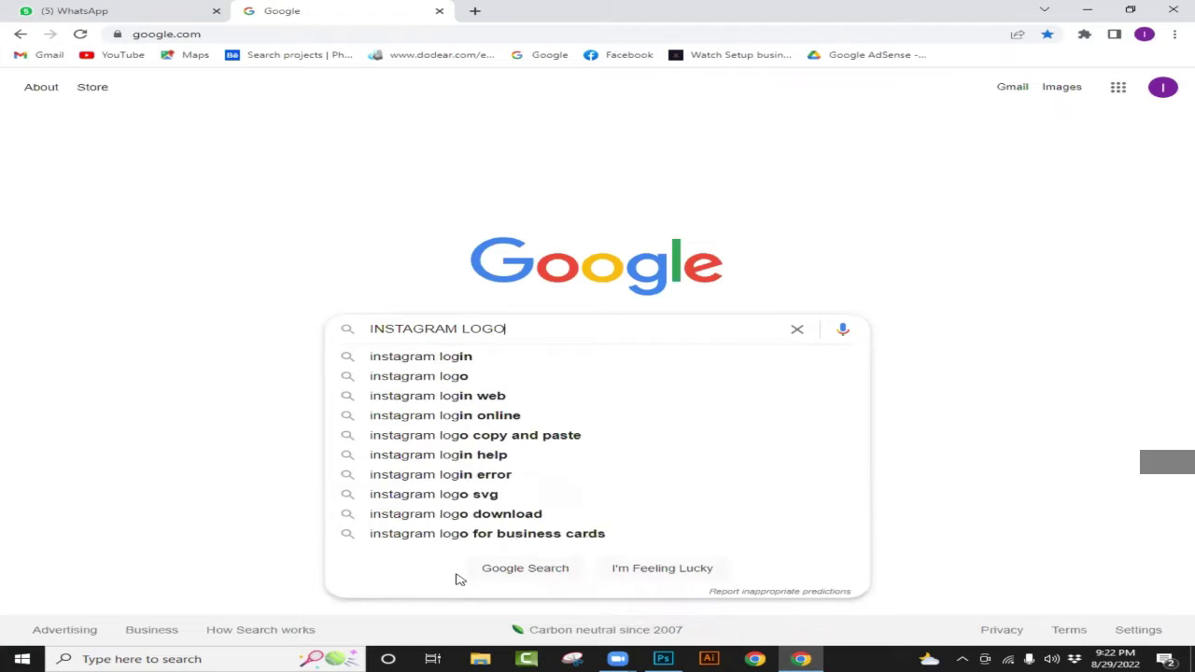
type("T")
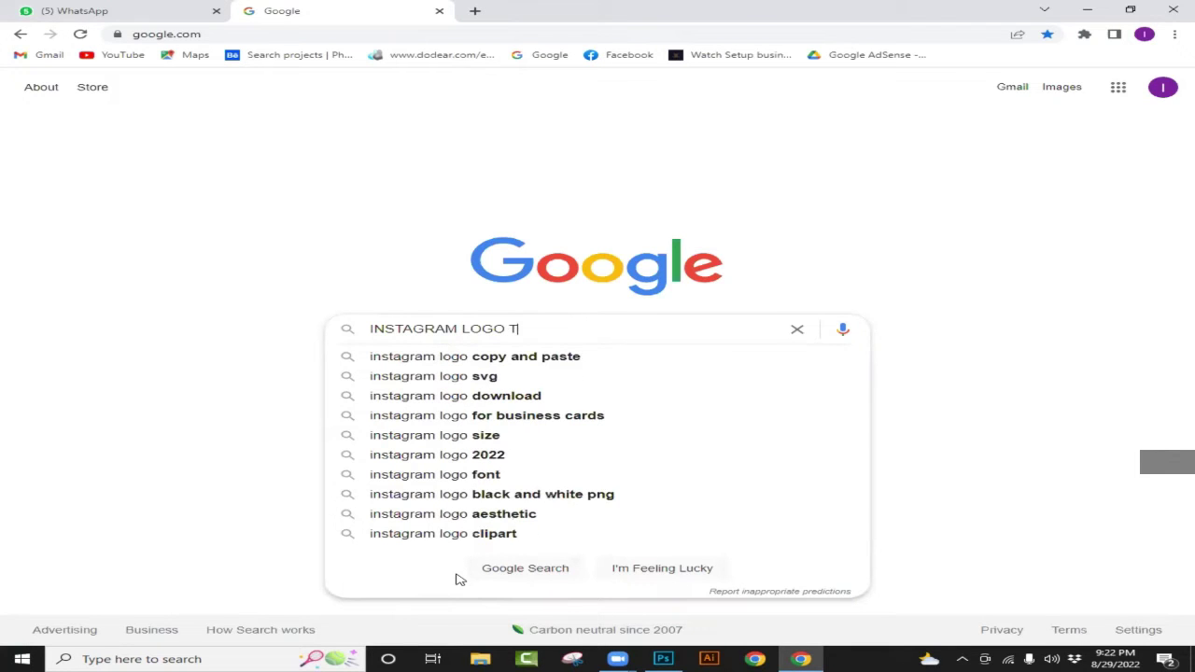
type("RANS")
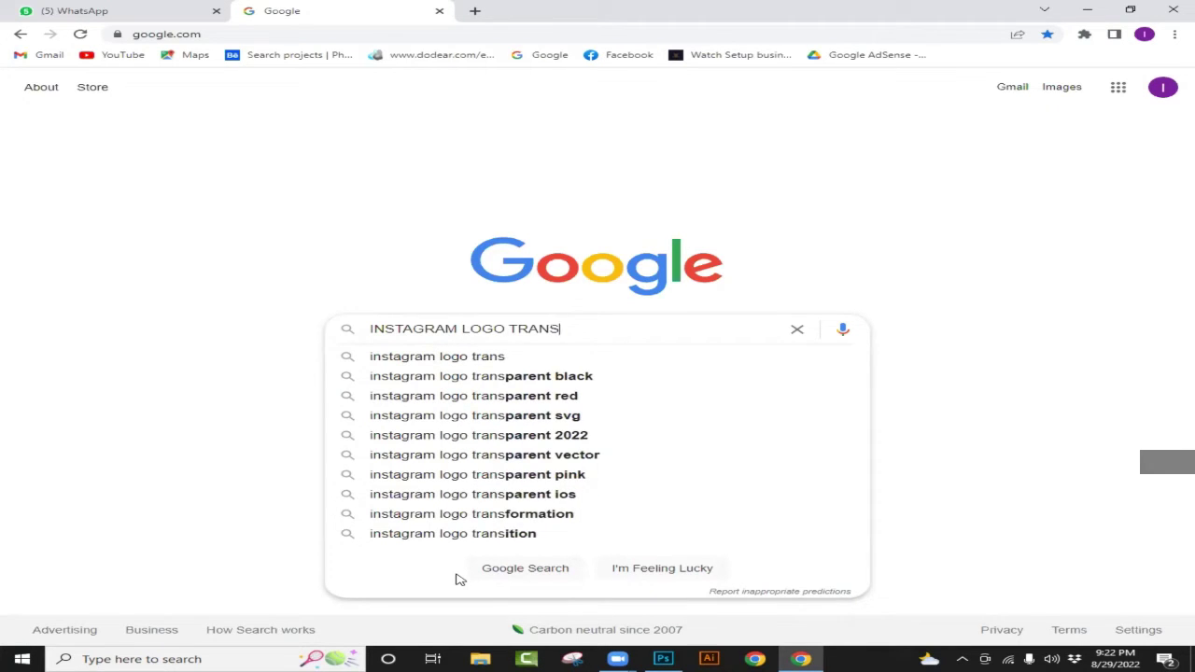
key("Down")
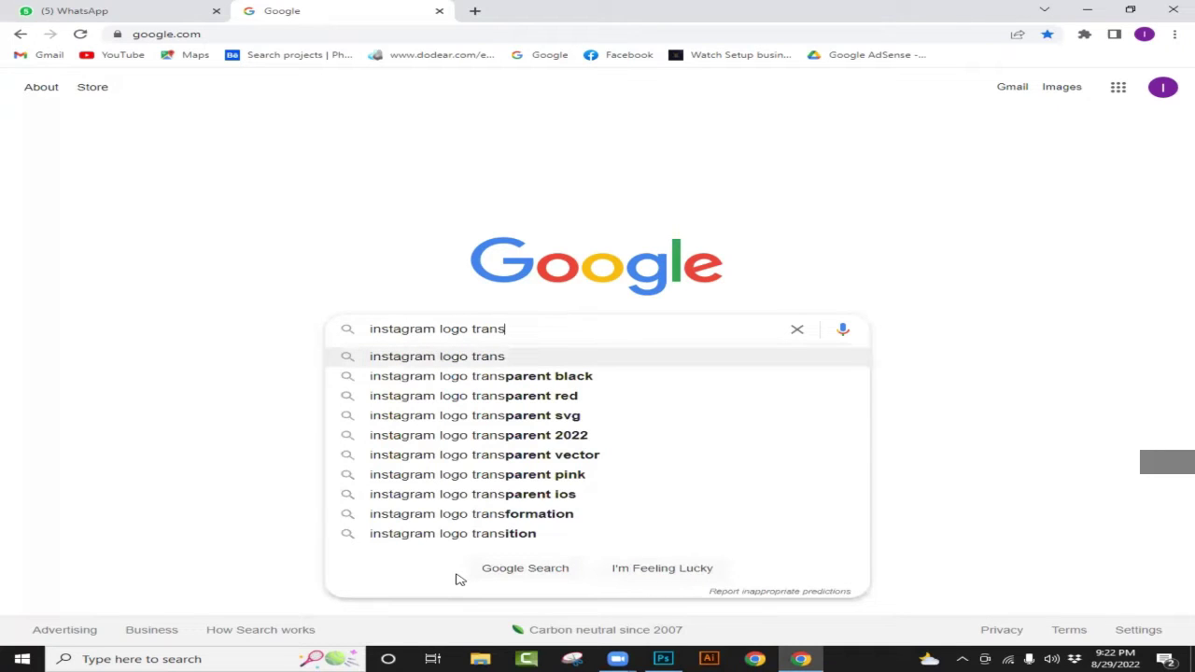
type("PAR")
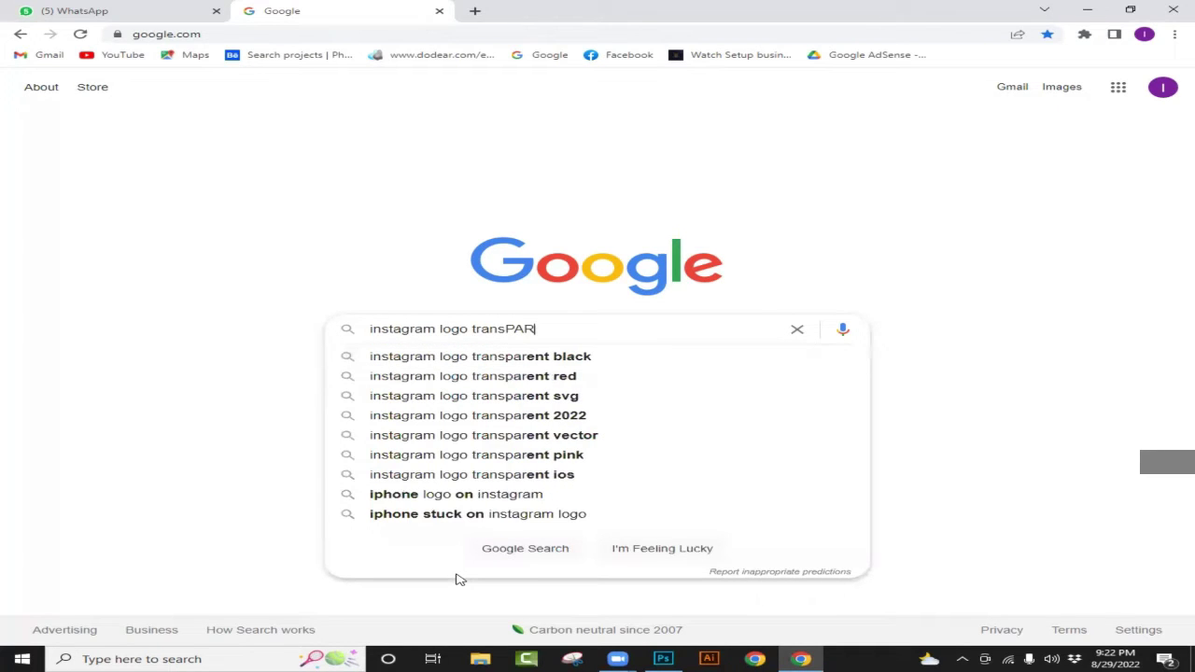
type("ENT")
key("Return")
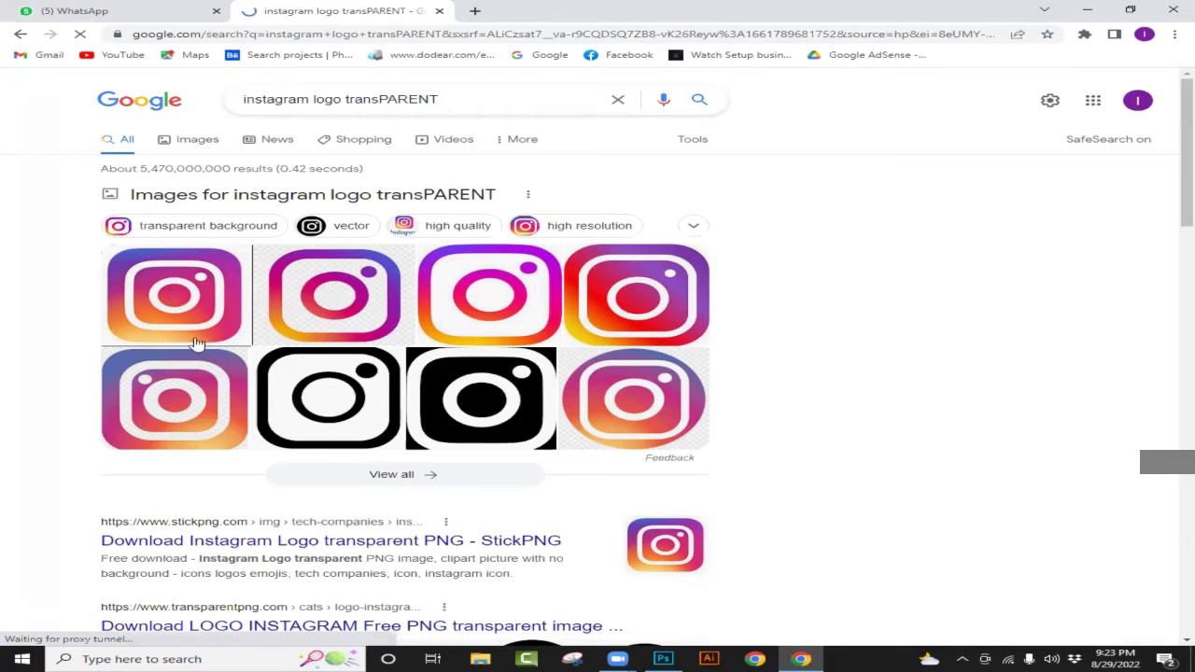
- Copy the StickPNG Instagram logo from the image results and paste it onto Layer 1 of the Photoshop document
scroll(453, 280, "down", 3)
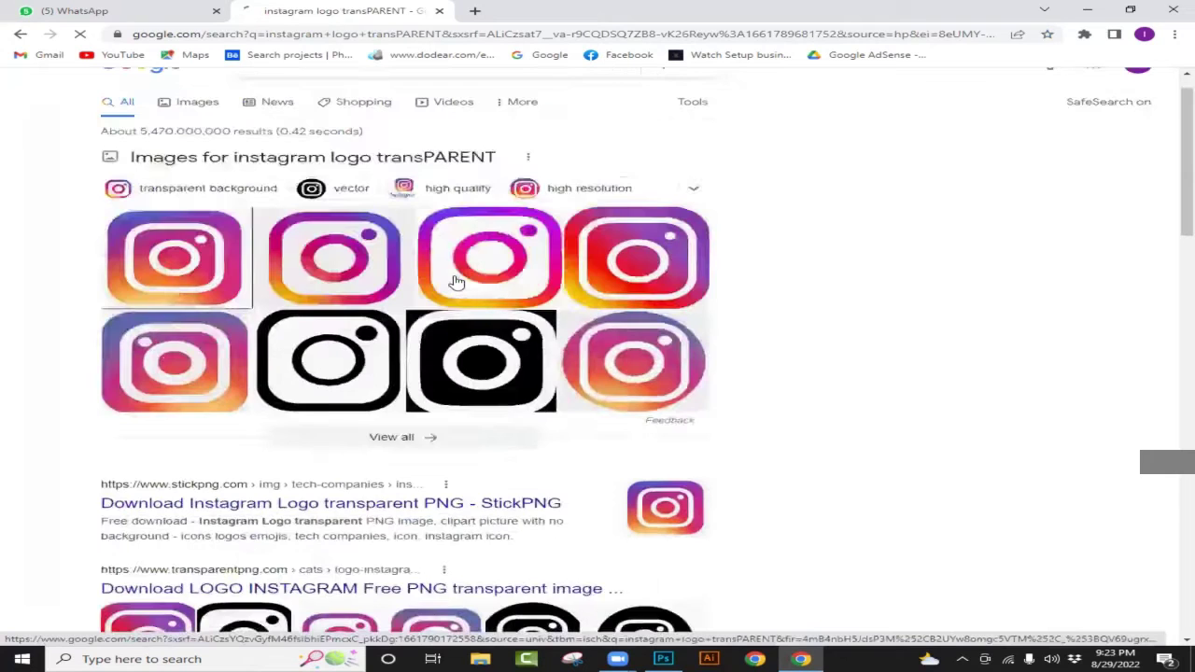
scroll(392, 284, "up", 3)
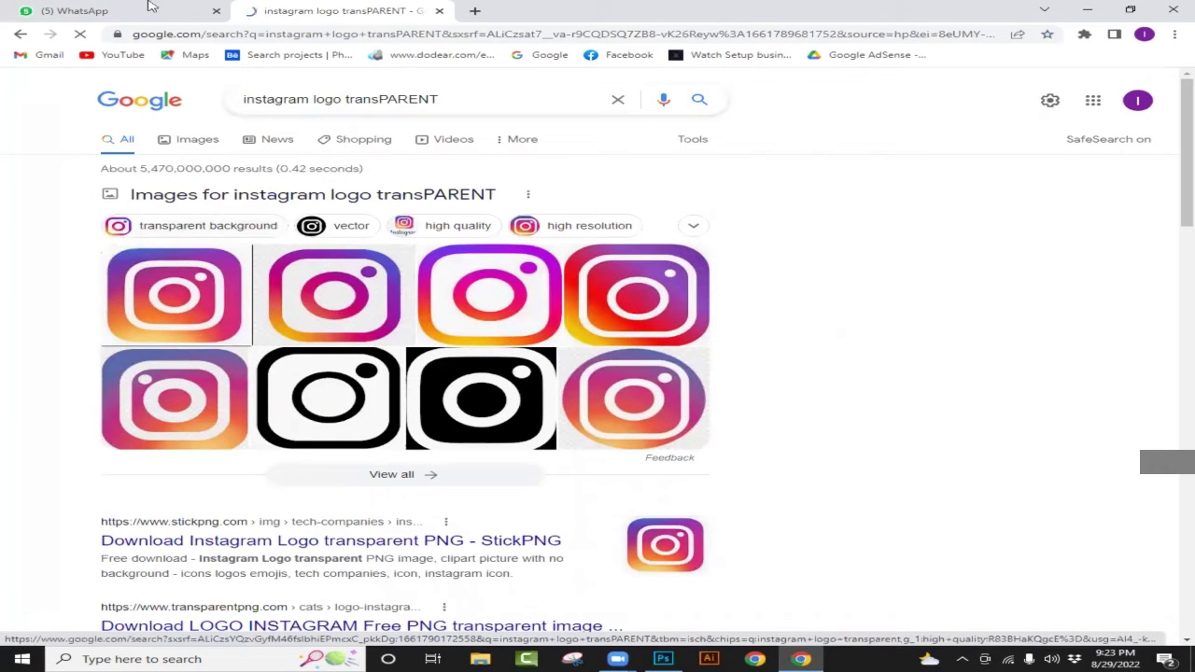
scroll(566, 353, "down", 4)
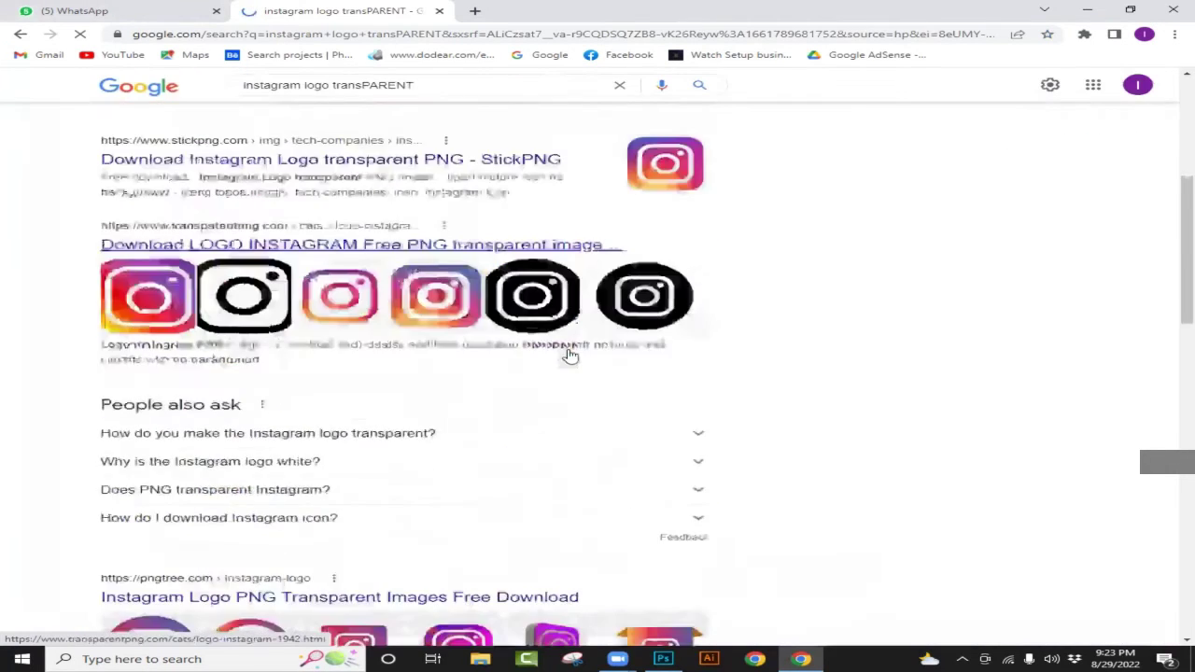
scroll(567, 353, "up", 4)
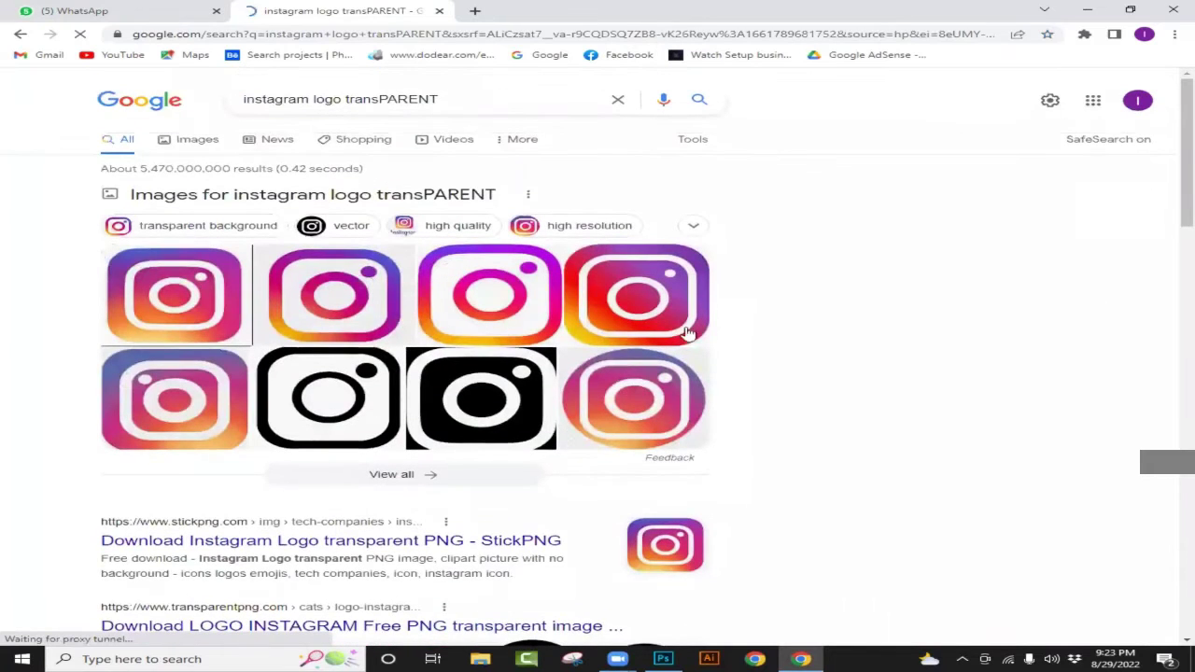
left_click(380, 324)
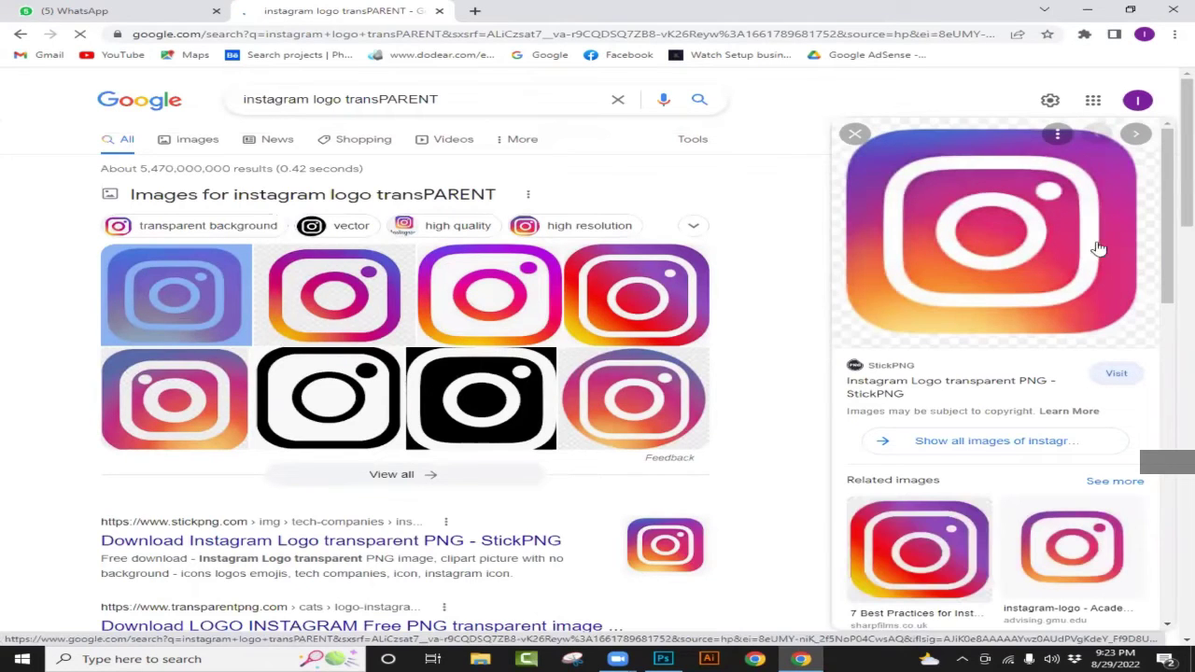
right_click(971, 245)
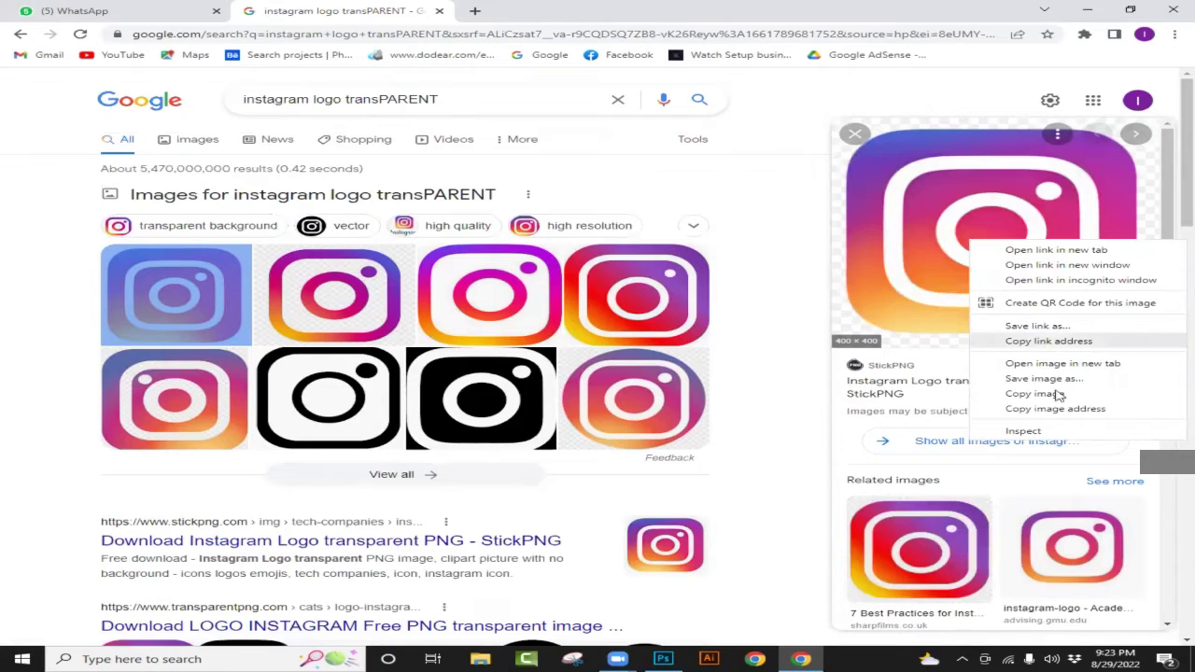
left_click(1035, 393)
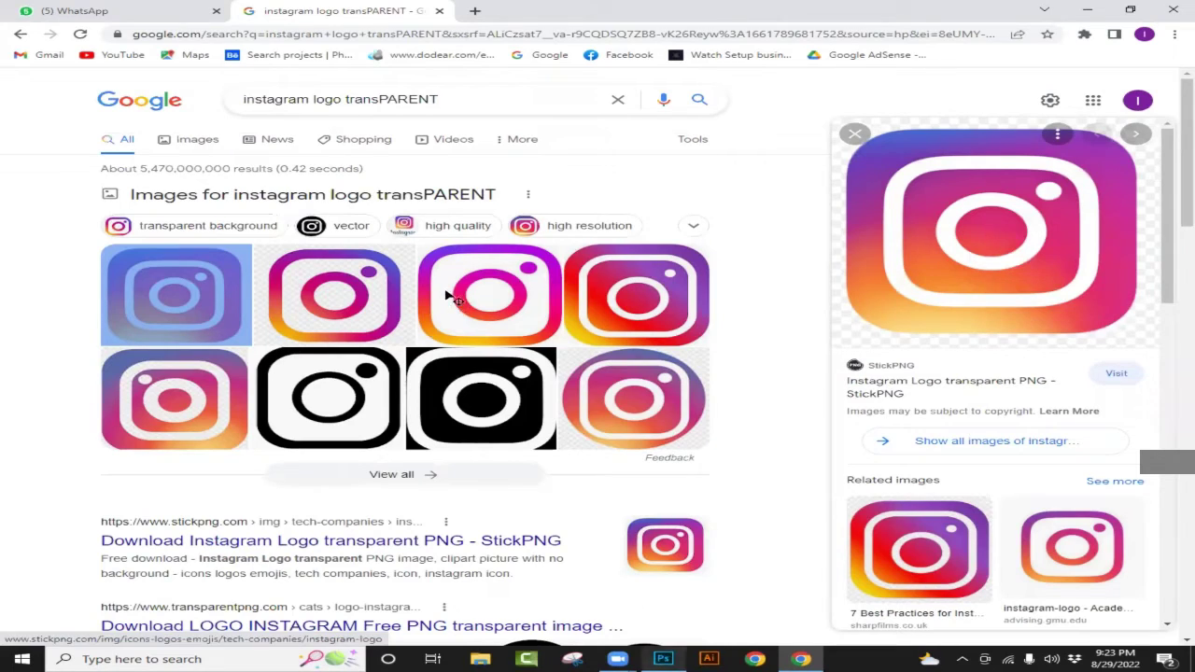
key("alt+Tab")
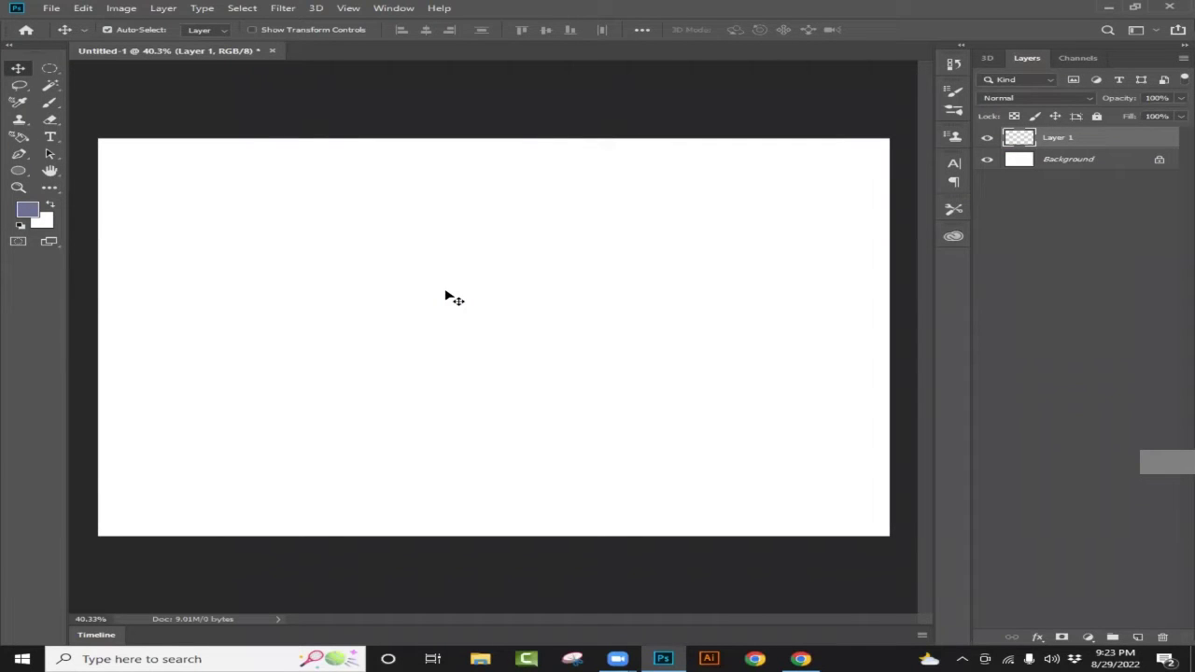
key("ctrl+v")
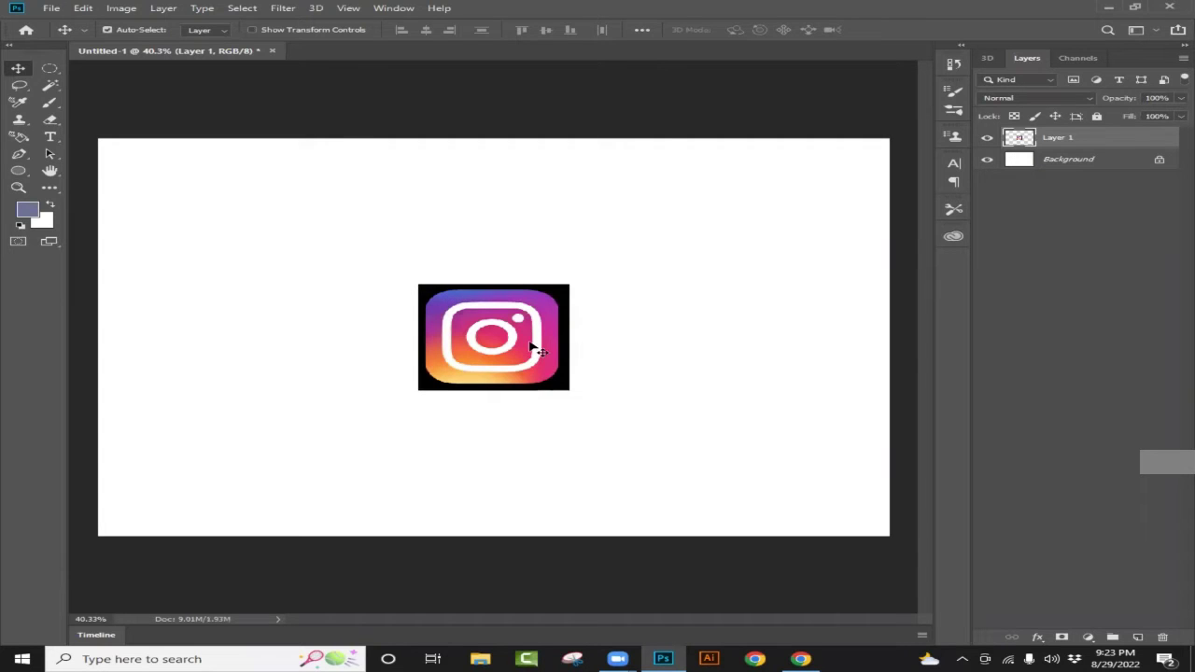
- Activate the Magic Wand Tool and select the blue area along the upper edge of the Instagram logo
scroll(537, 347, "up", 2)
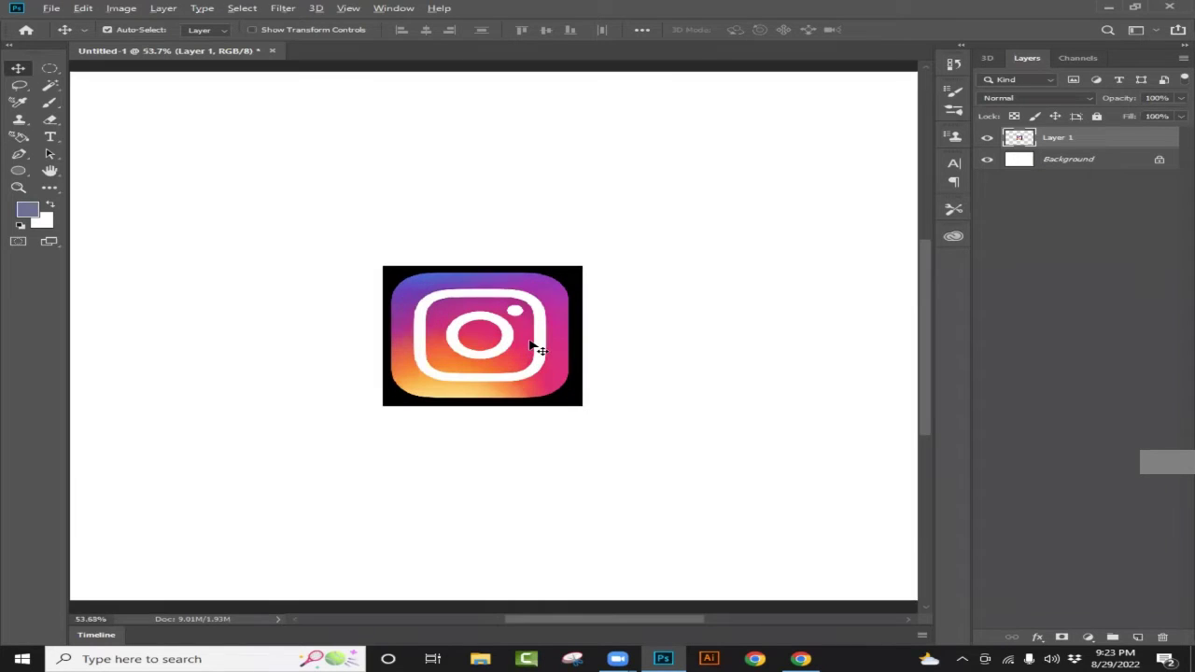
scroll(622, 619, "left", 1)
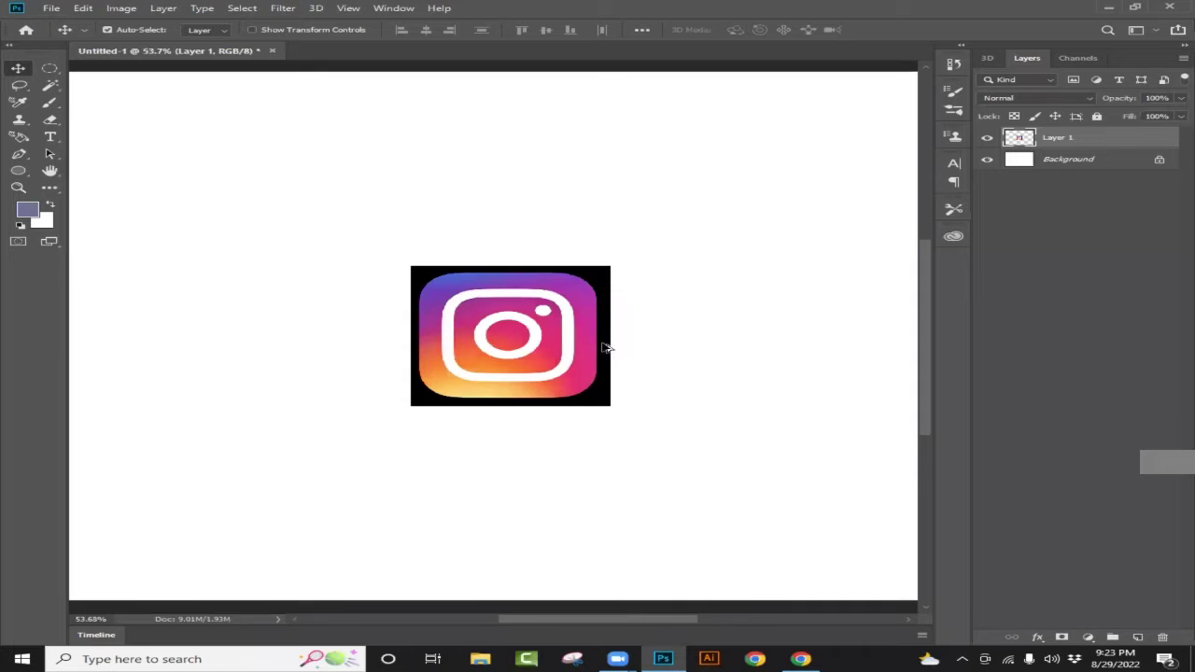
scroll(581, 362, "up", 2)
scroll(581, 362, "up", 1)
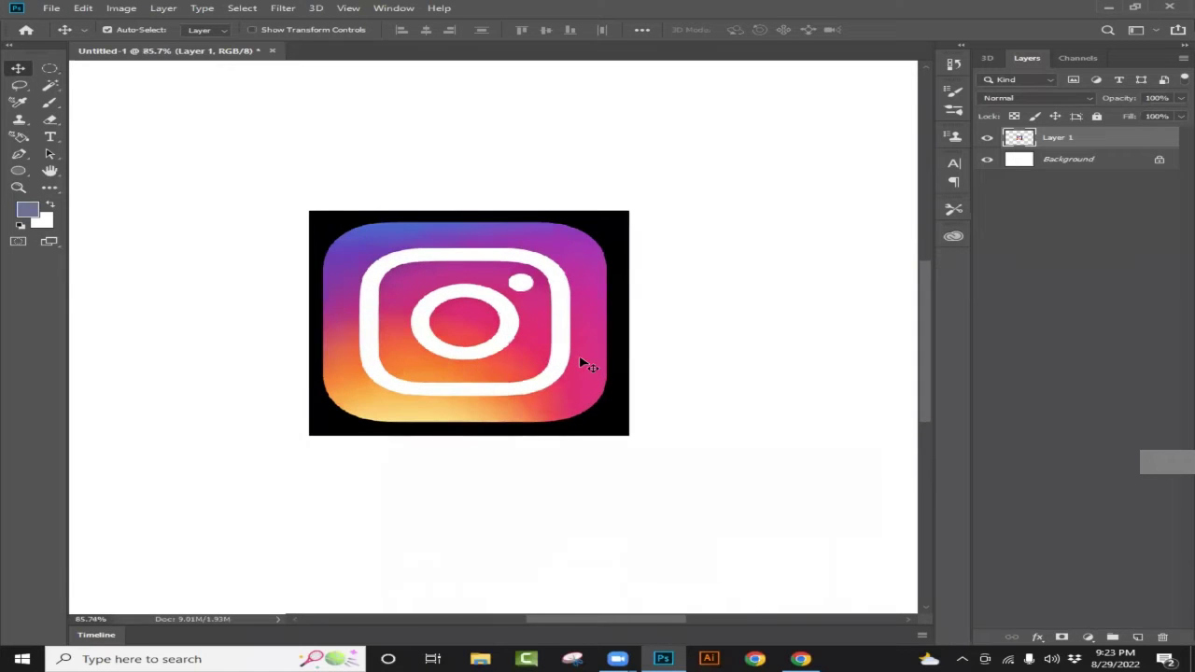
scroll(580, 362, "up", 2)
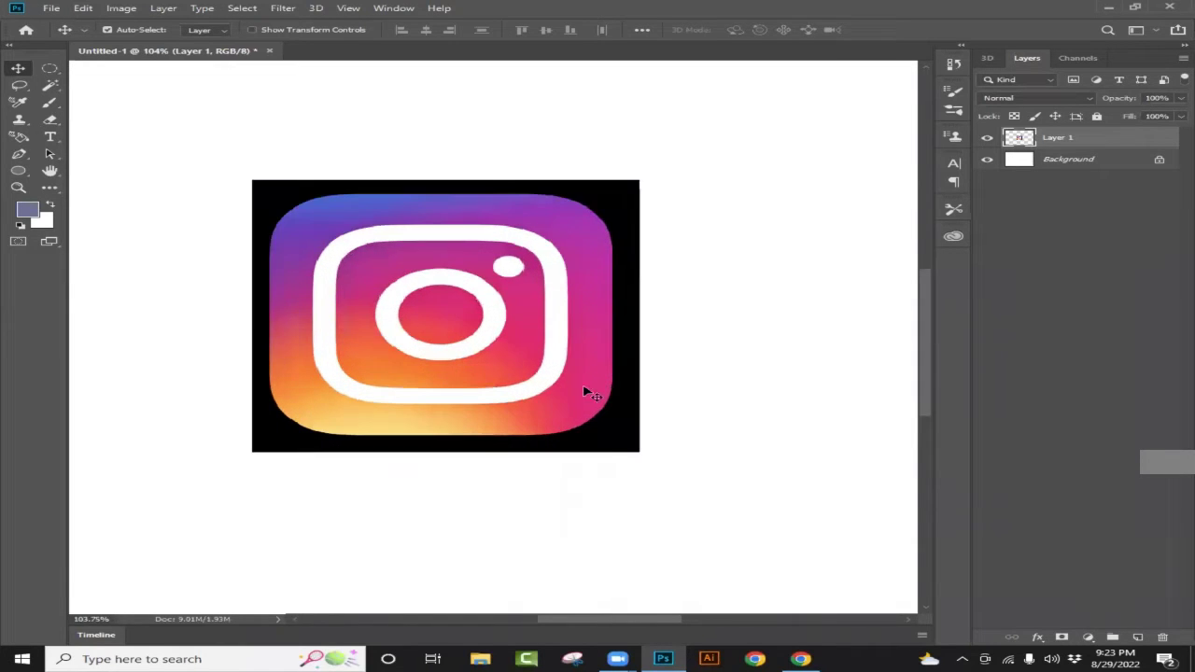
scroll(635, 621, "left", 1)
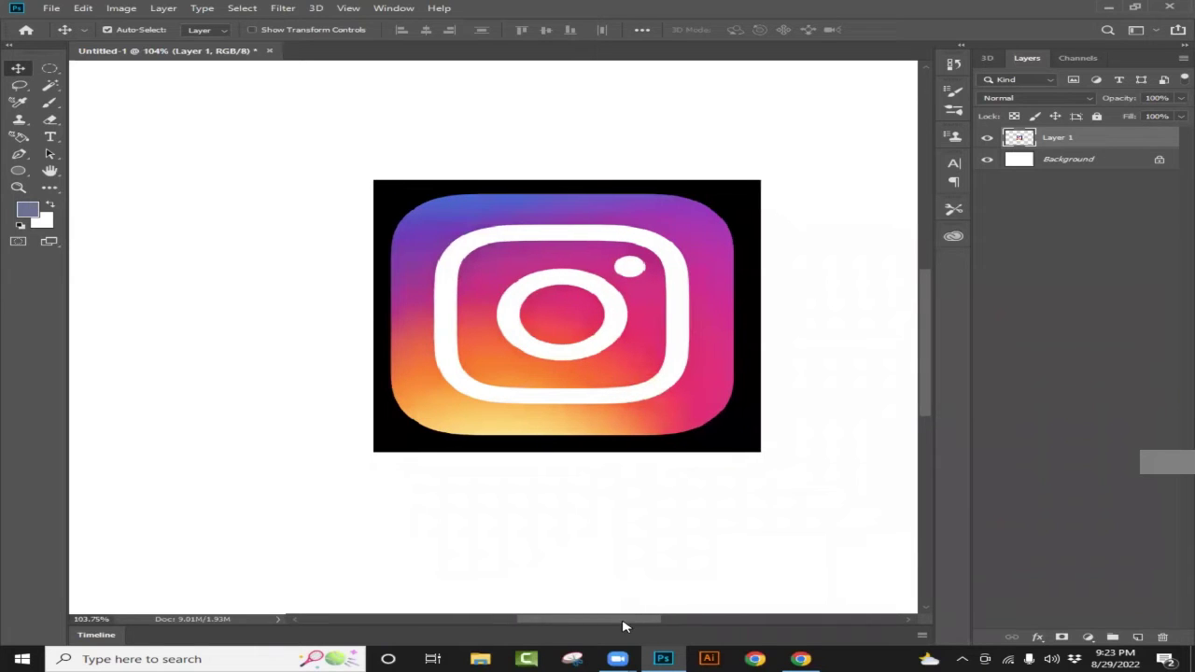
scroll(618, 623, "right", 1)
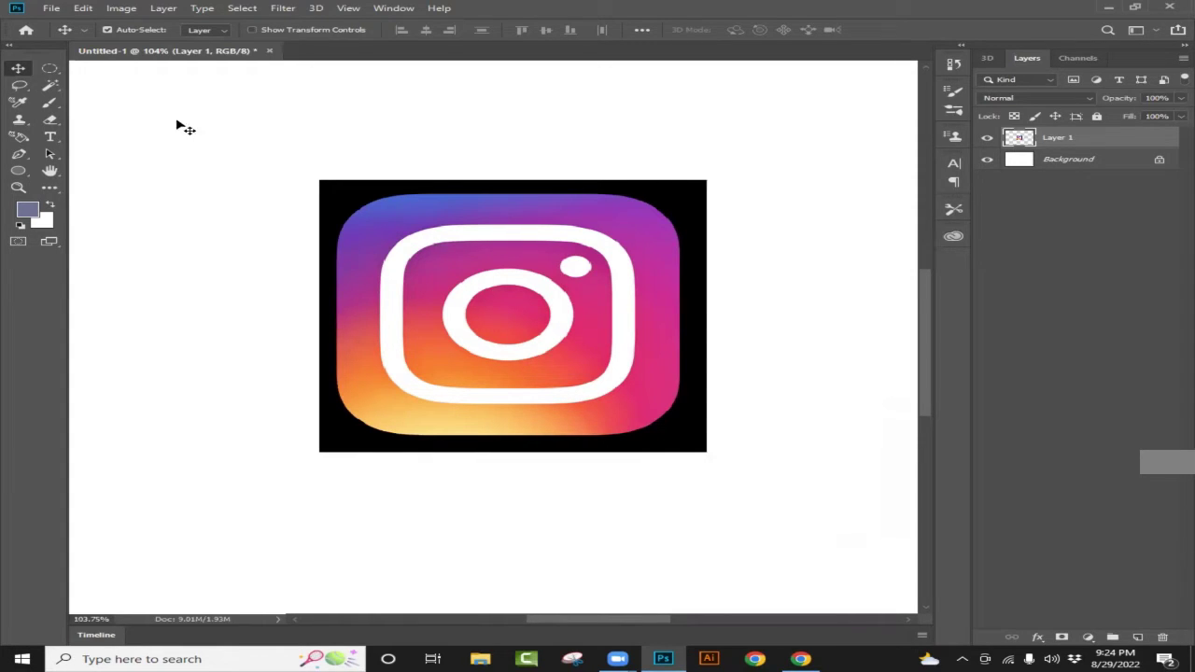
left_click(51, 86)
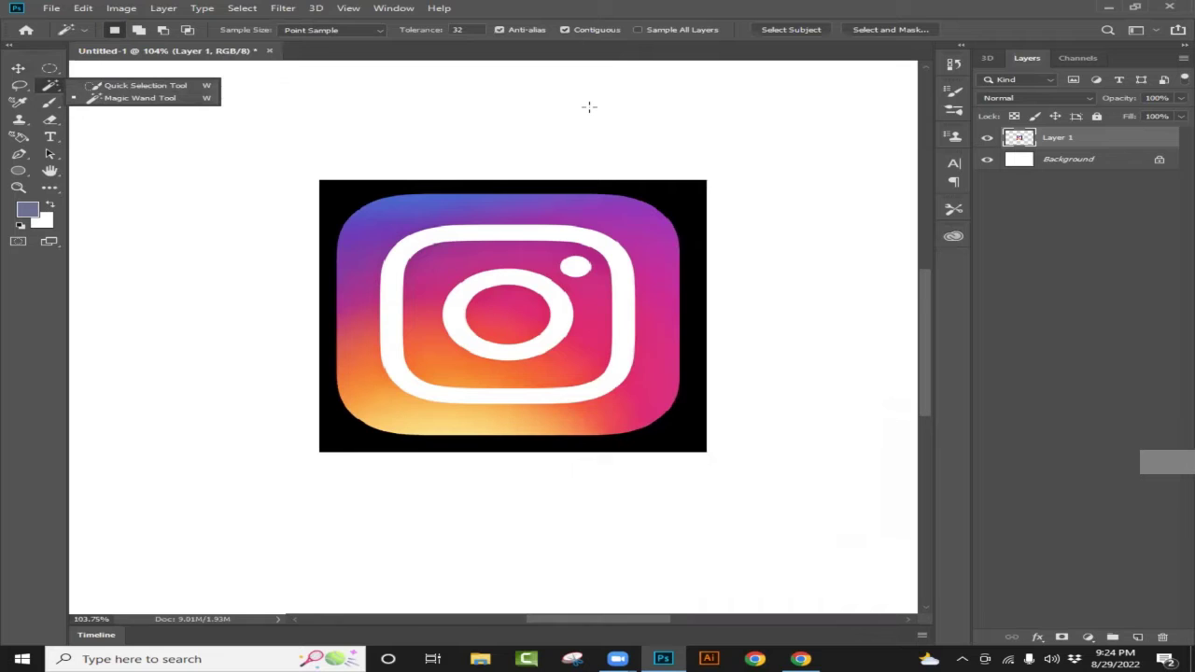
left_click(133, 99)
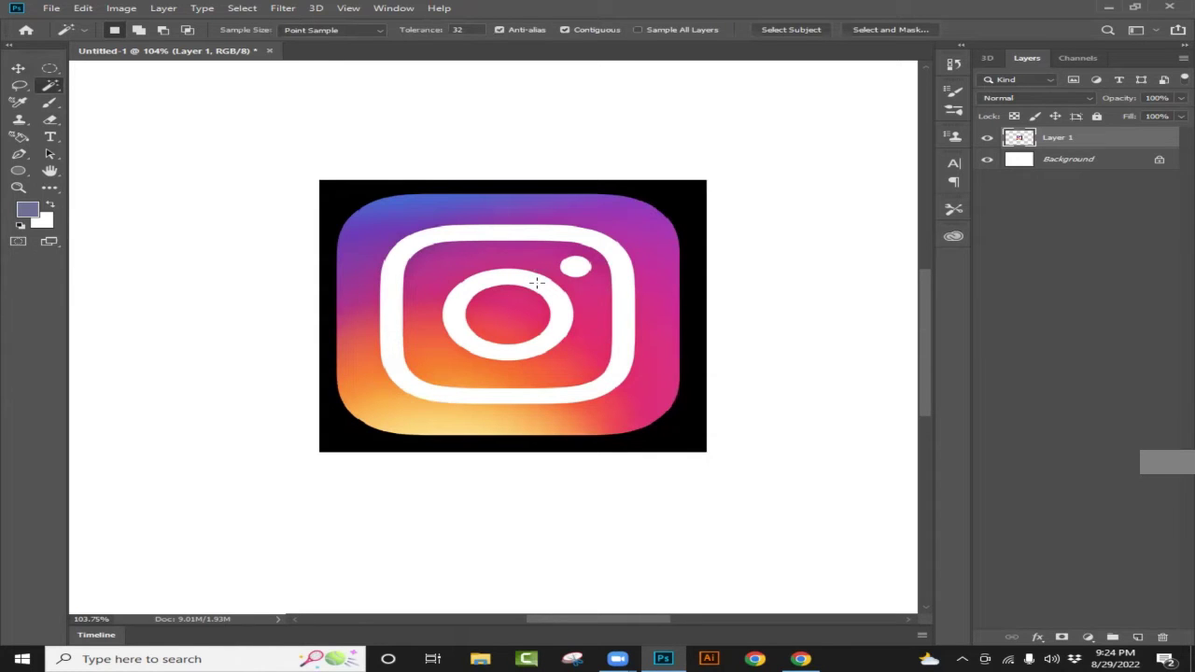
right_click(51, 85)
left_click(142, 99)
left_click(388, 230)
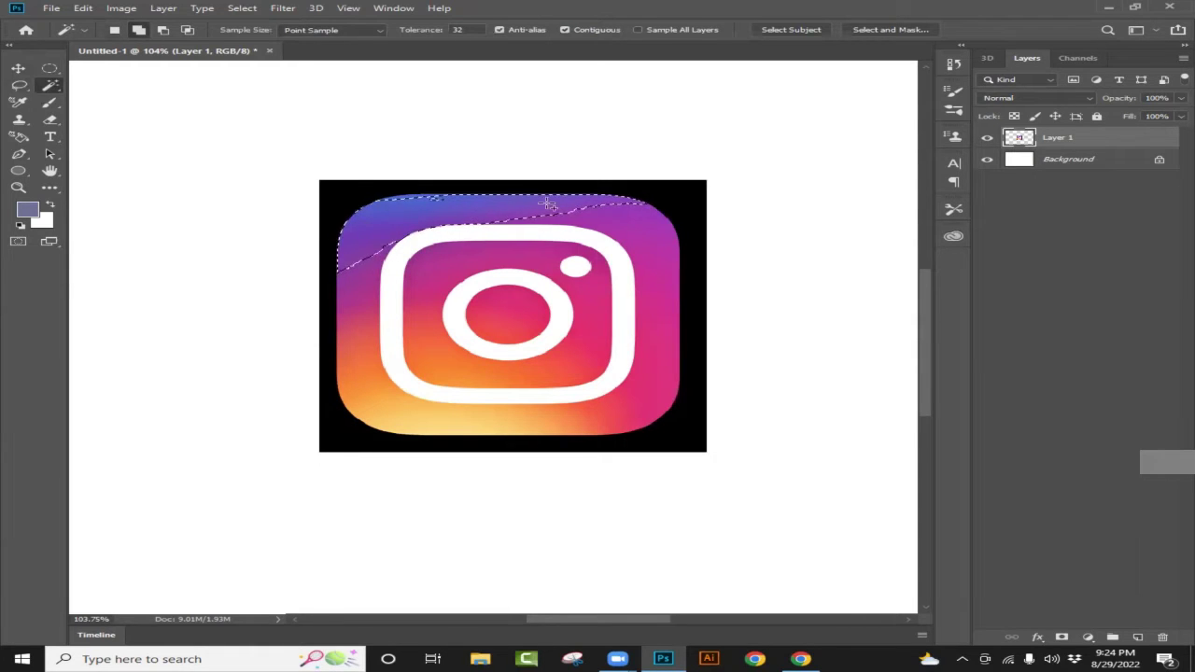
- Make a new combined Magic Wand selection of the purple, blue, pink, orange and yellow areas in the logo's outer frame
left_click(643, 224)
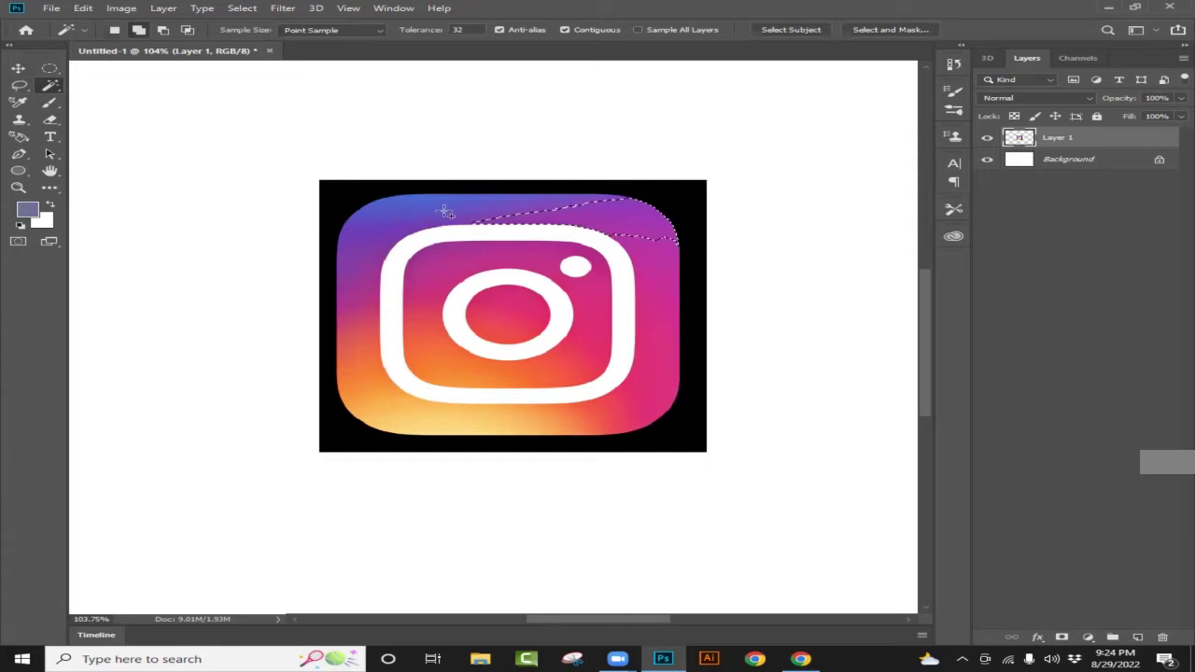
left_click(403, 219, "shift")
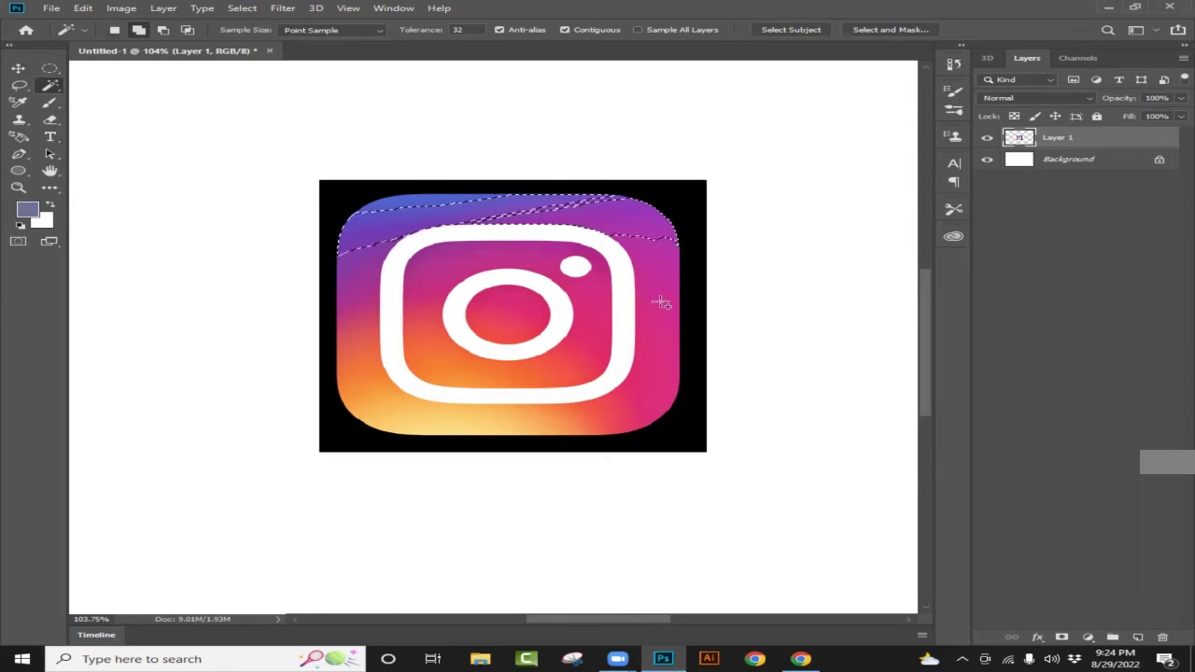
left_click(665, 382, "shift")
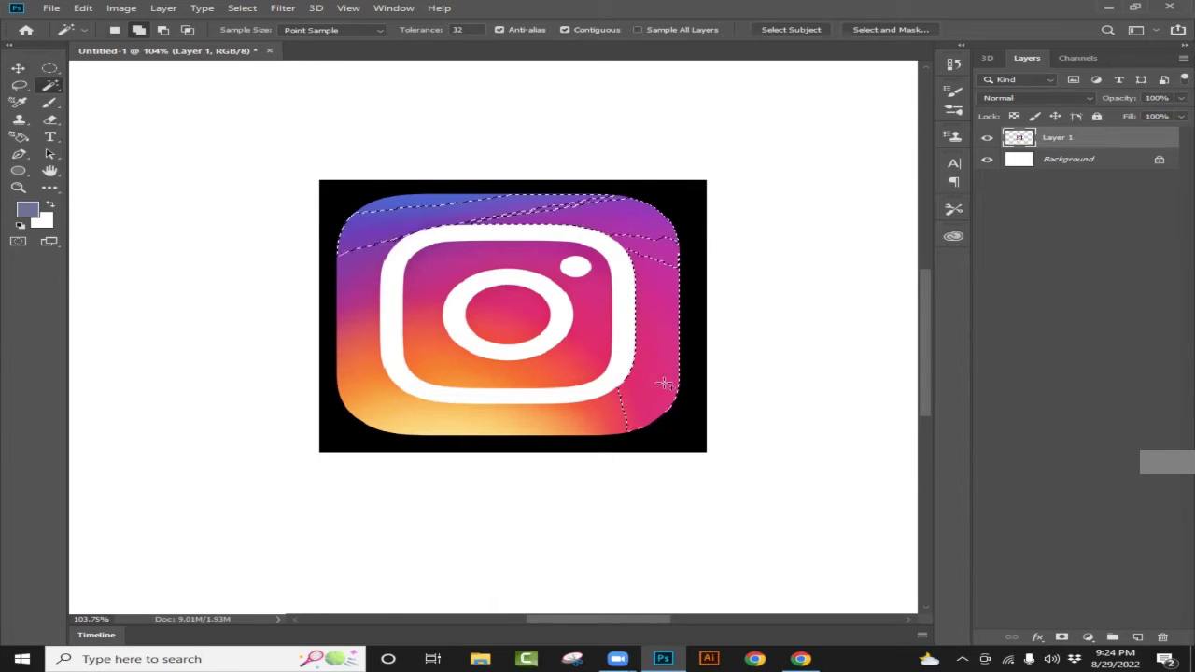
left_click(472, 417, "shift")
left_click(361, 250)
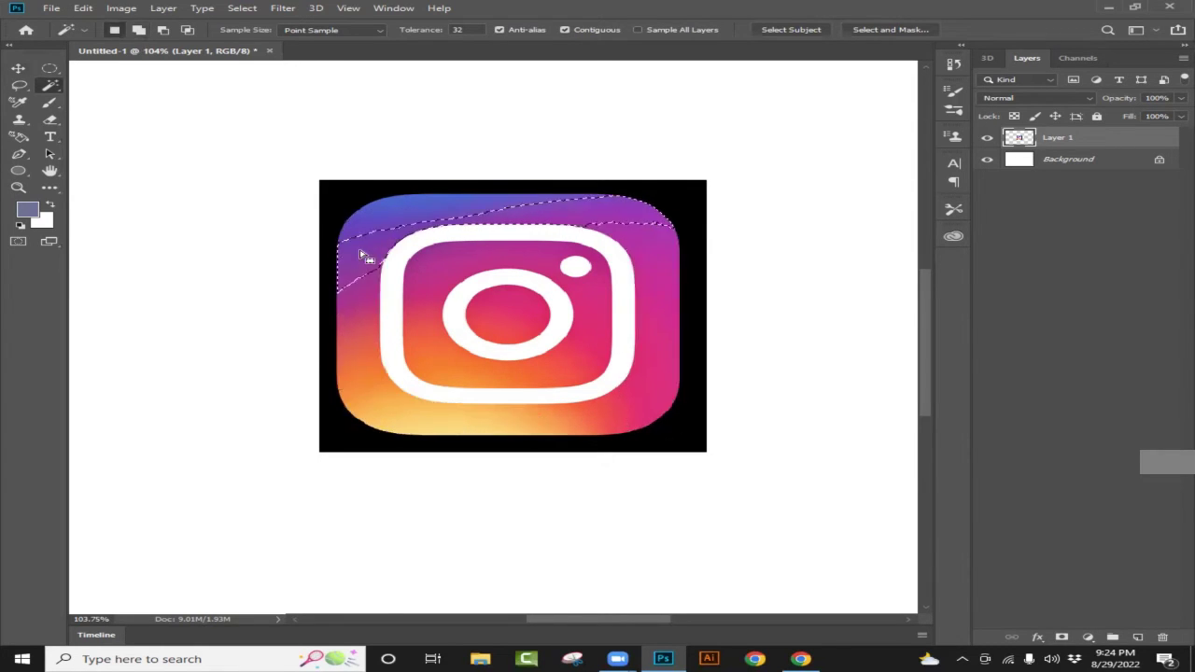
key("ctrl+z")
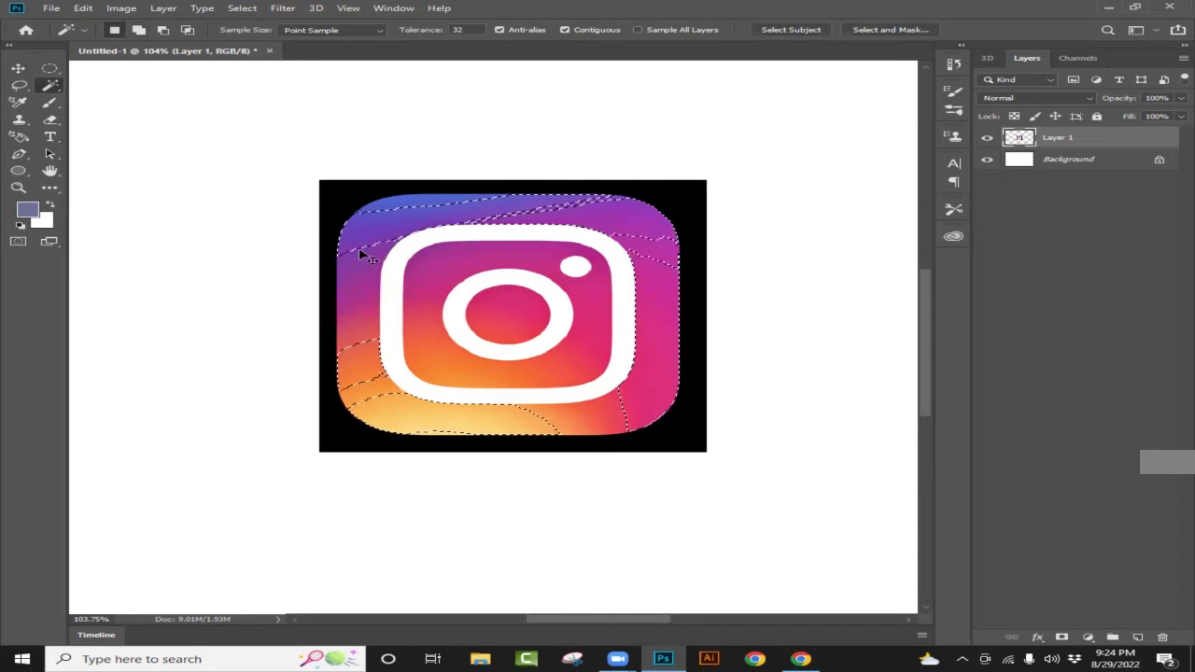
key("ctrl+z")
left_click(360, 252, "shift")
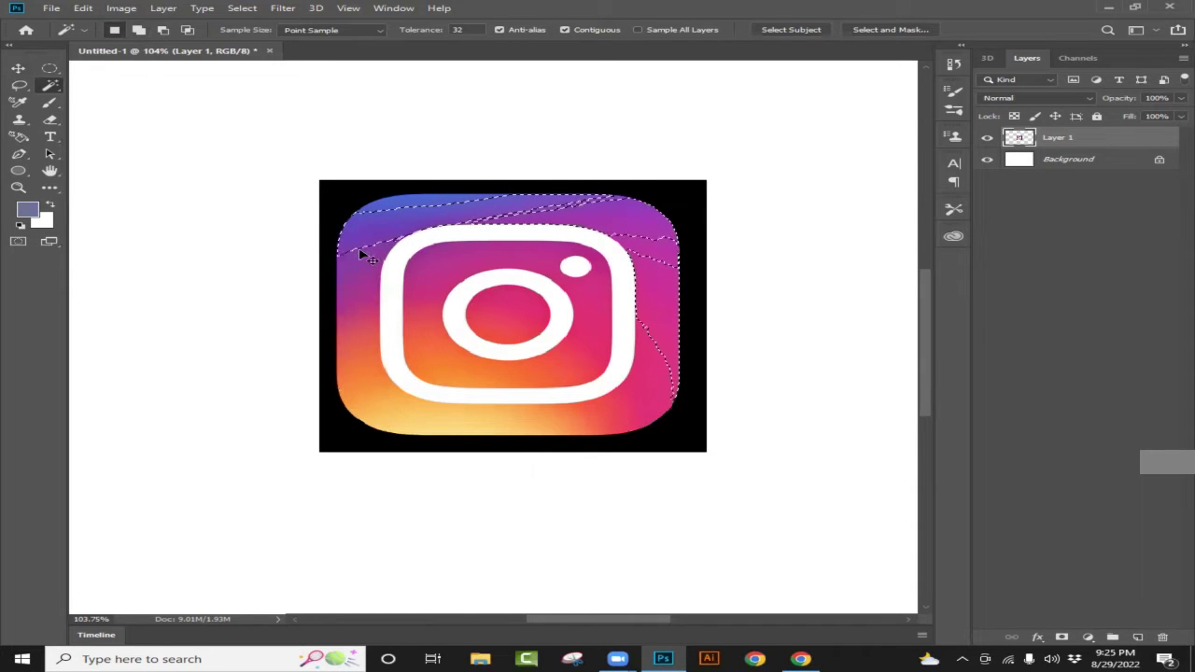
left_click(392, 284)
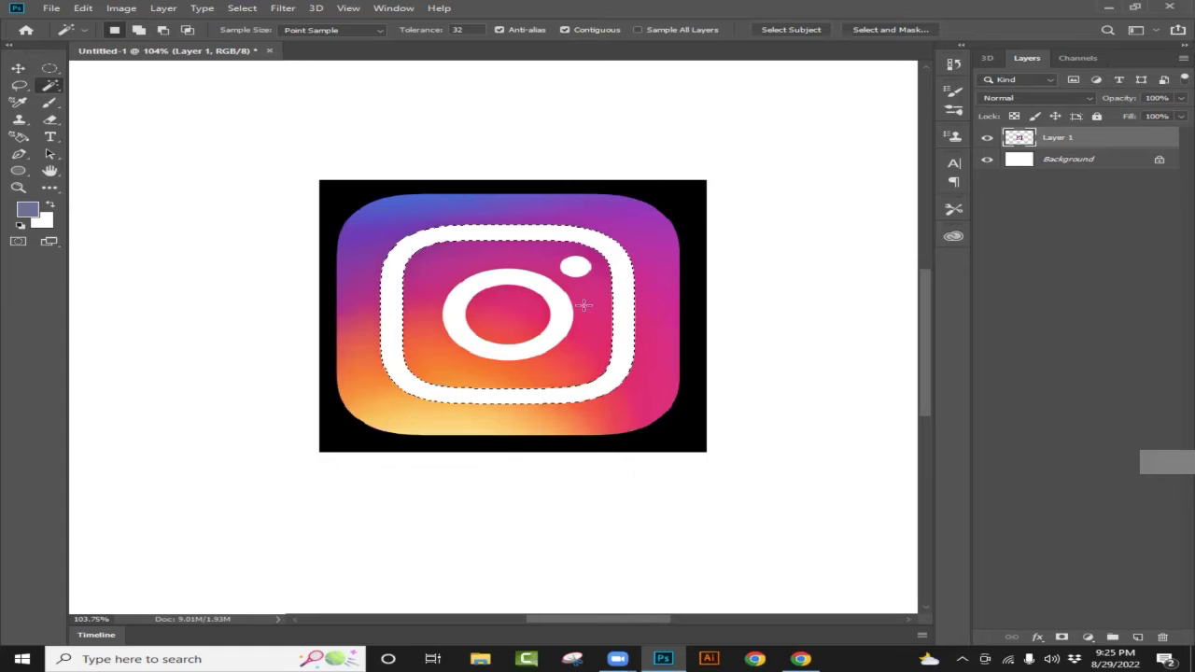
- Start a new Magic Wand selection with the pink area beside the logo's white frame and add the purple and blue areas above it
left_click(659, 390)
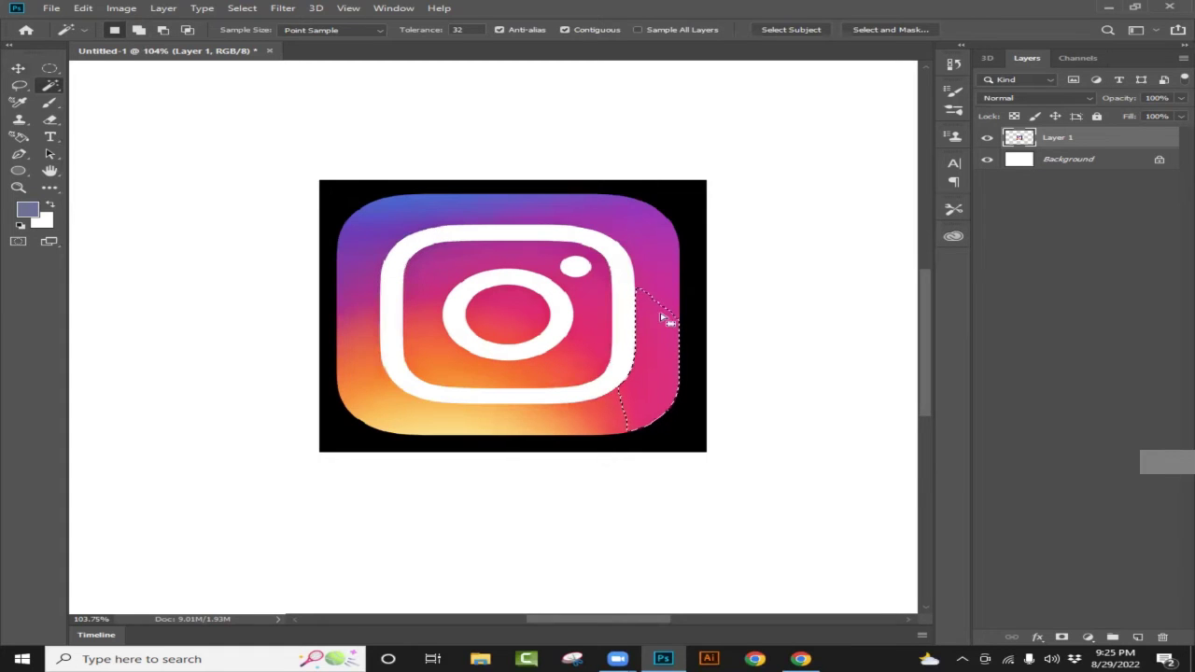
key("shift")
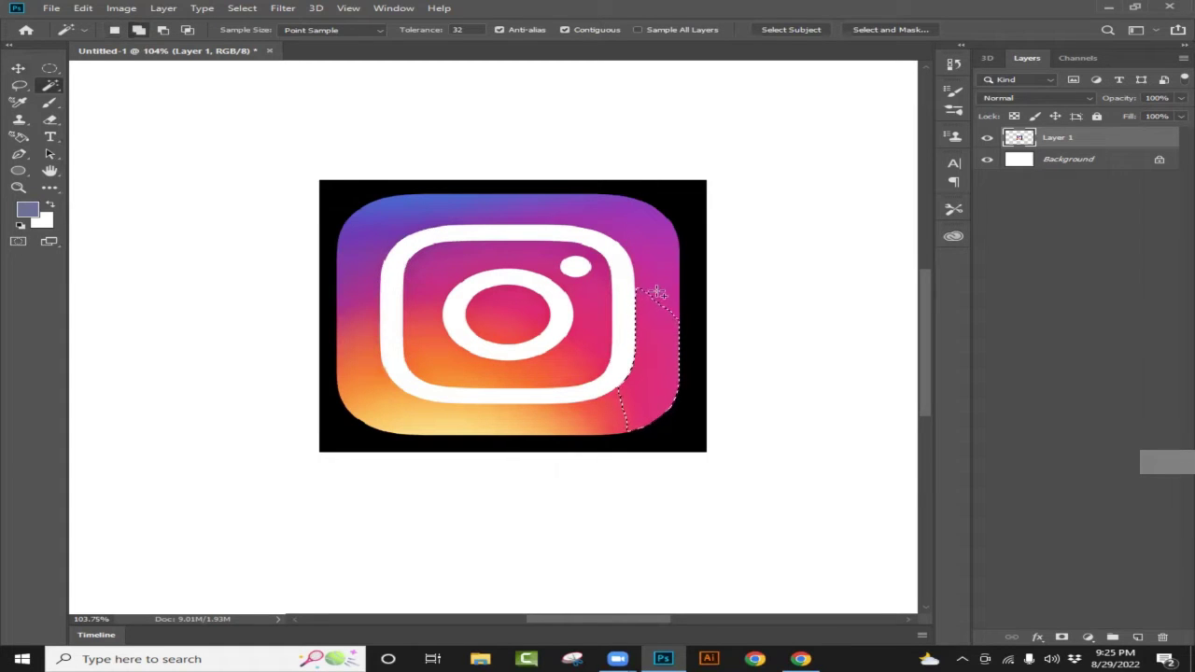
left_click(634, 248, "shift")
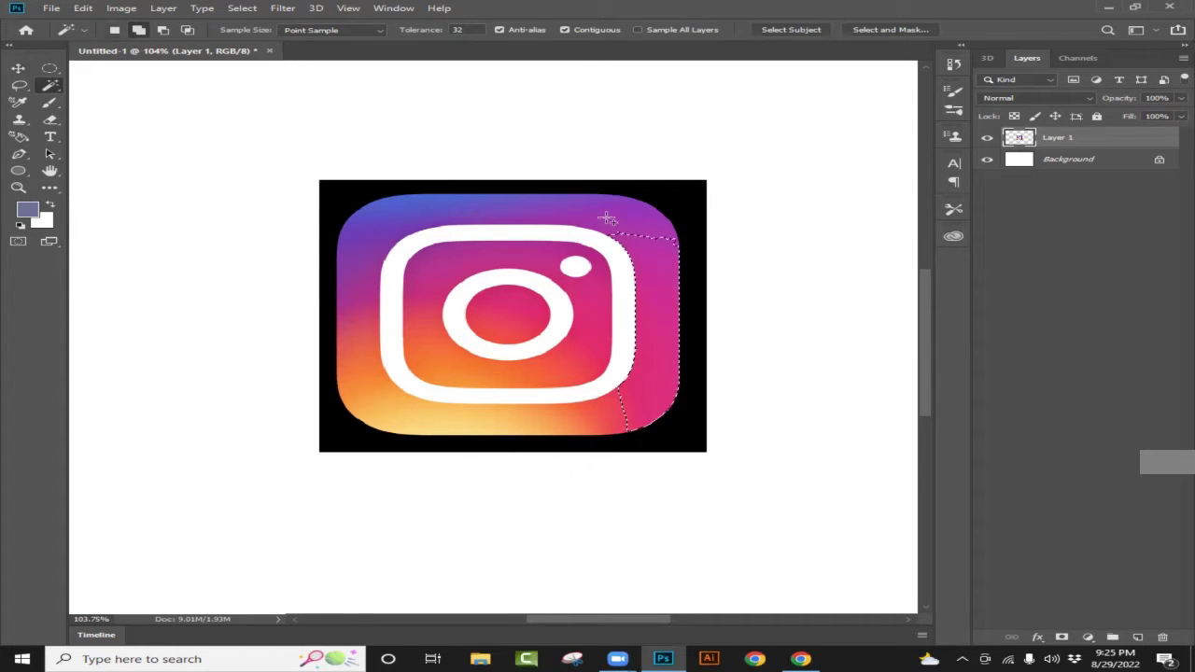
left_click(435, 221, "shift")
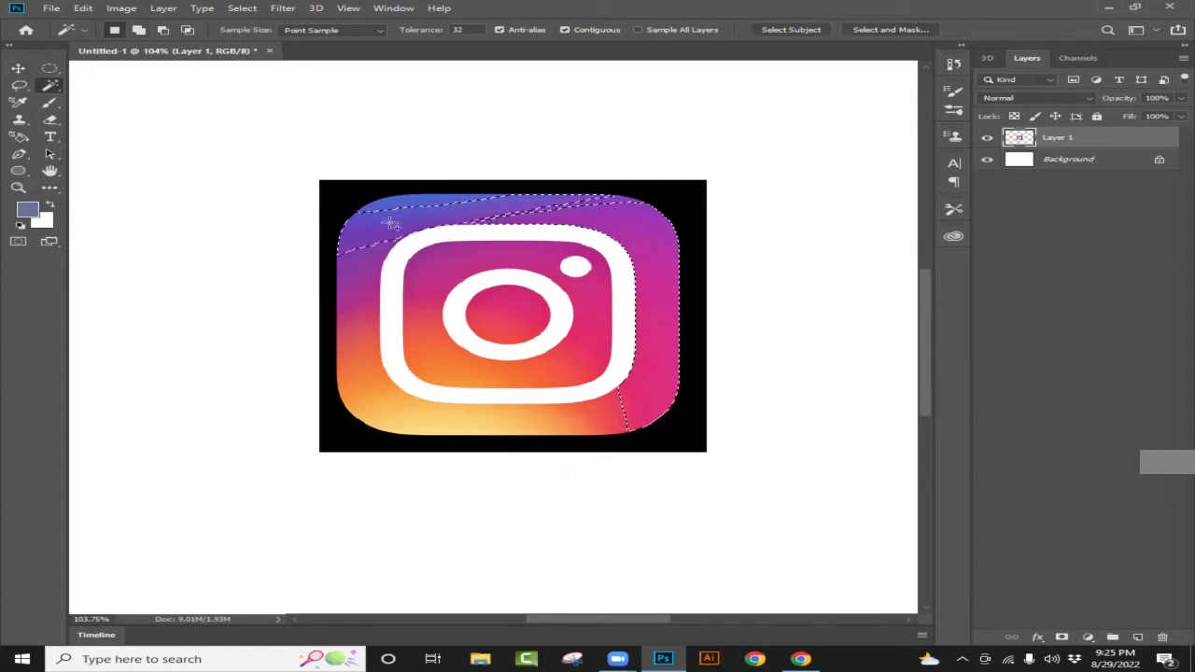
left_click(535, 217, "shift")
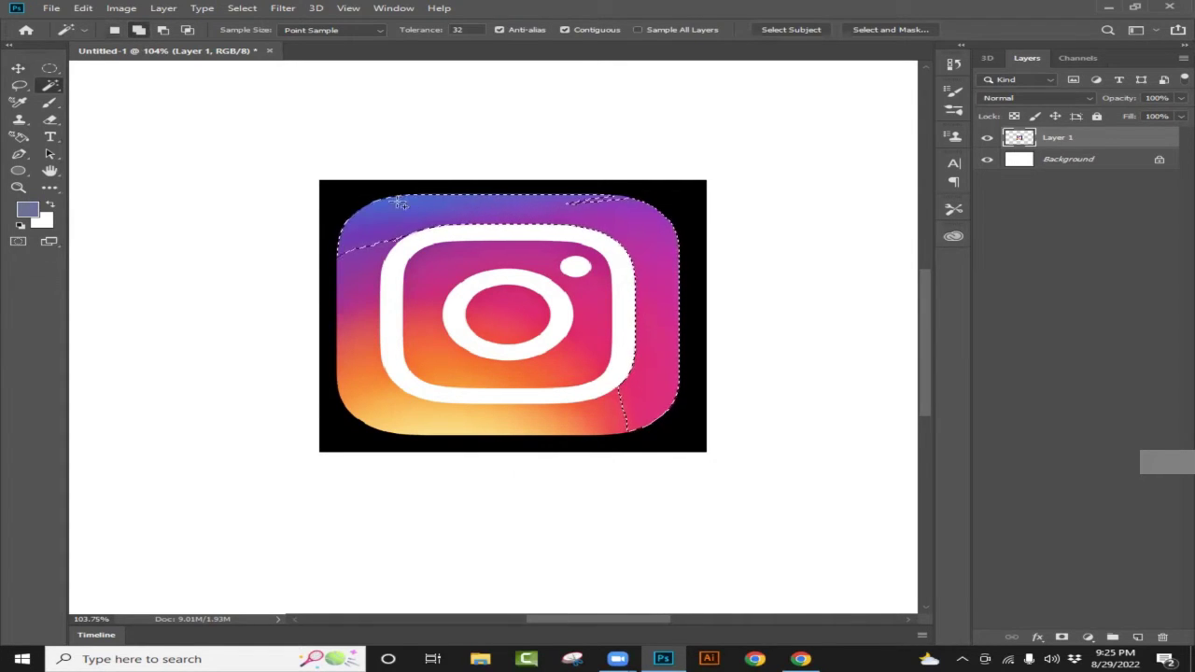
- Add the remaining purple, orange, yellow and red areas of the logo's outer border to the selection
left_click(343, 271, "shift")
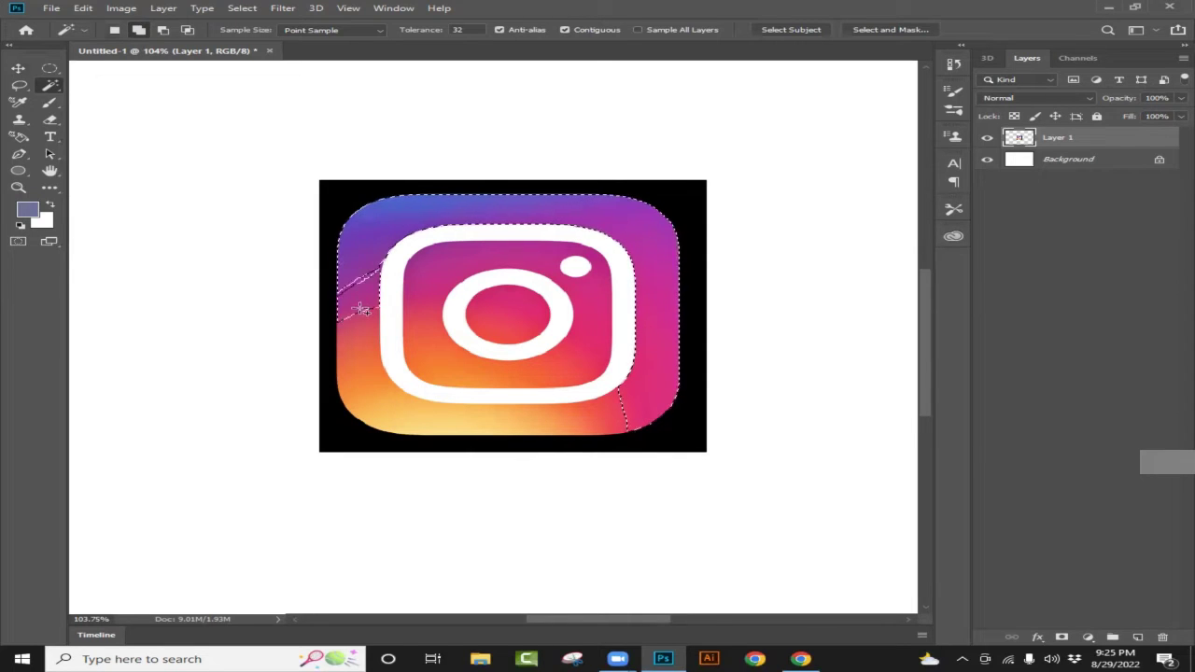
left_click(378, 397, "shift")
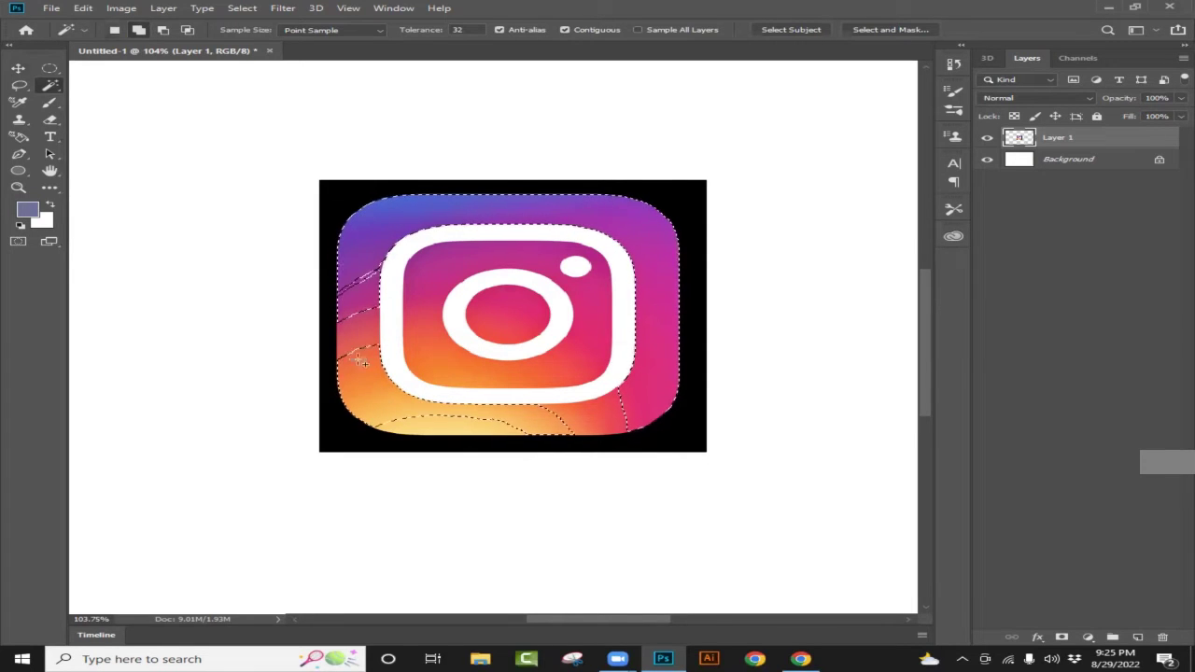
left_click(352, 297, "shift")
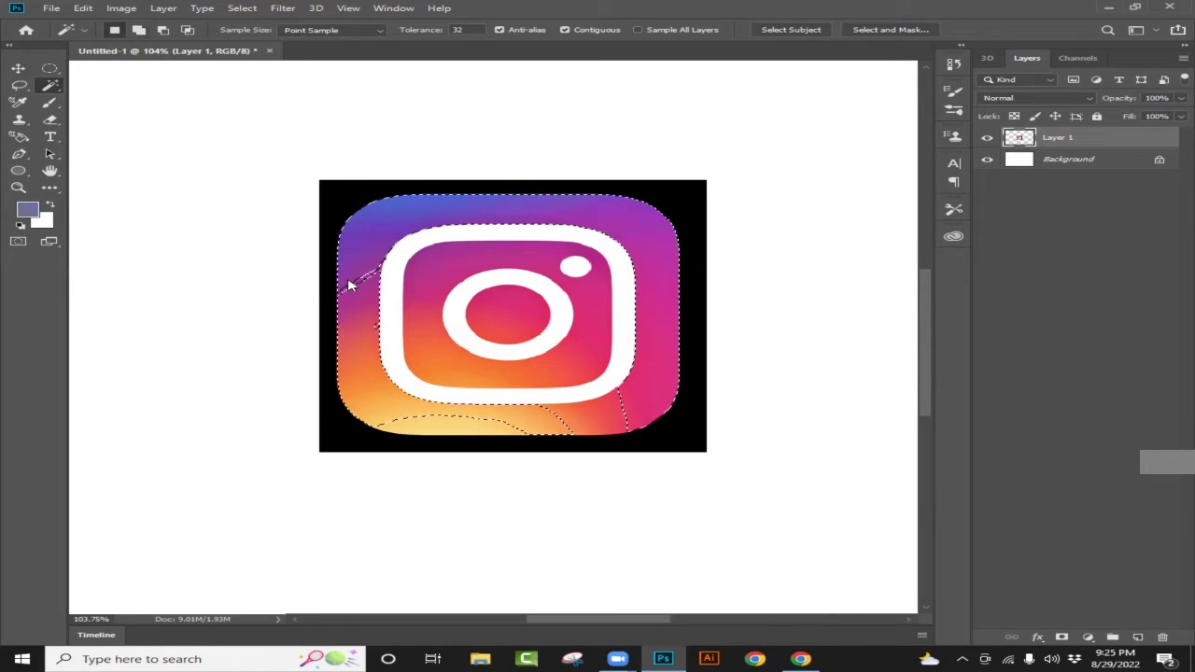
left_click(470, 422, "shift")
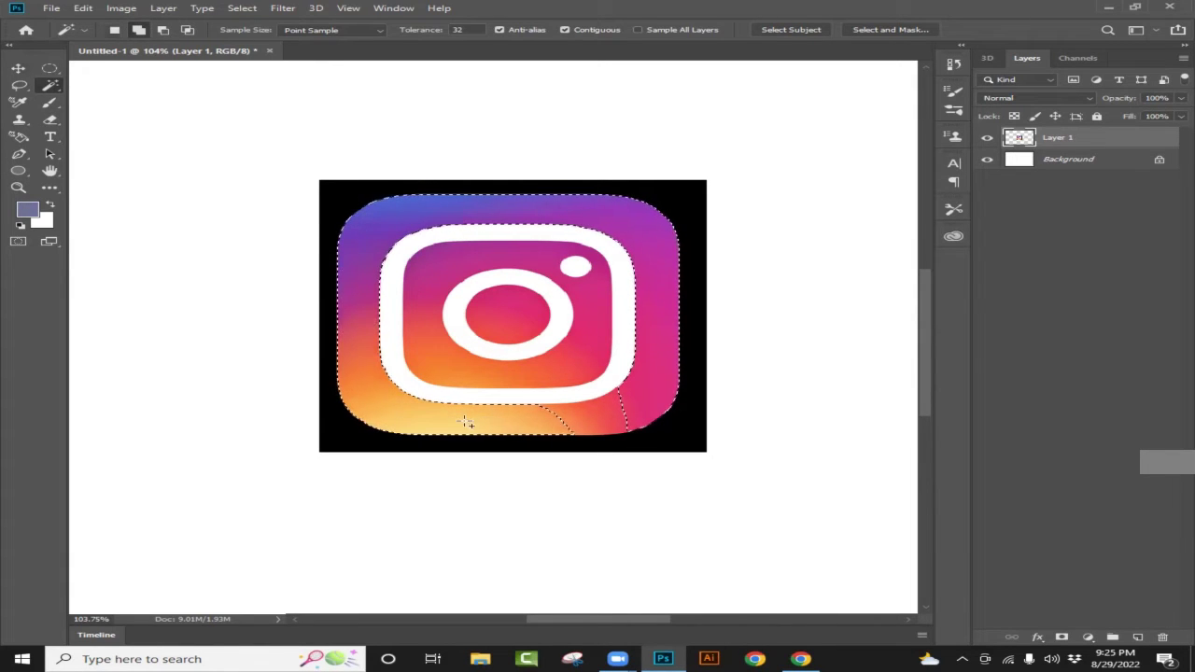
left_click(570, 422, "shift")
left_click(628, 401, "shift")
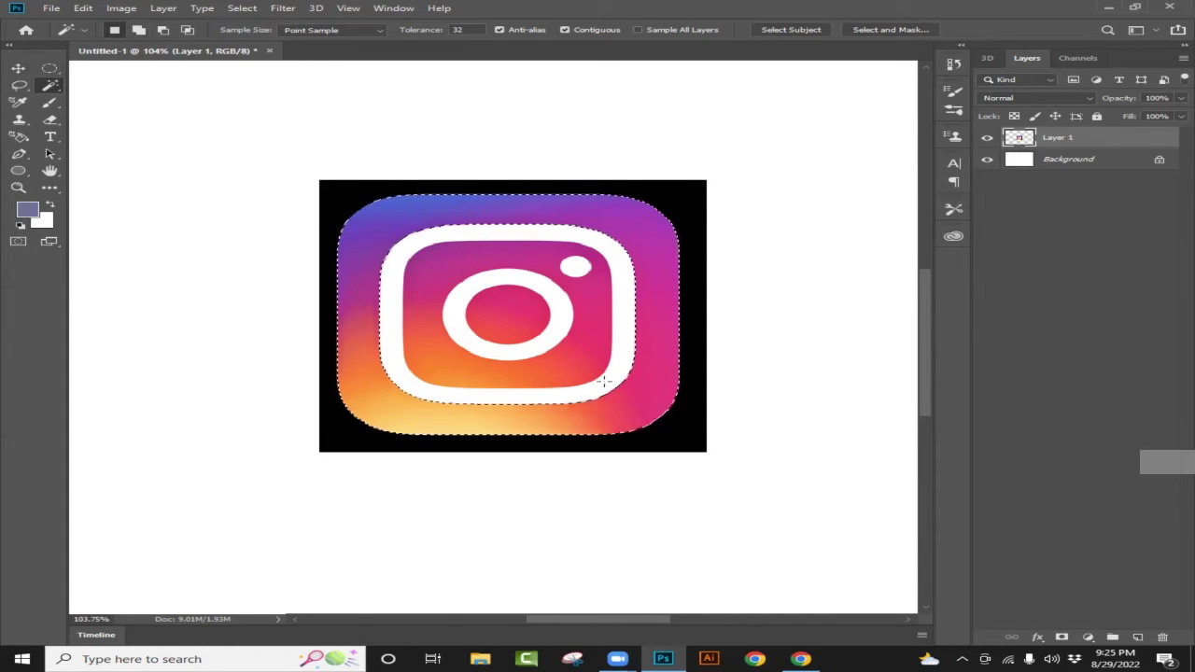
- Add the coloured areas inside the white frame and the centre circle to the selection, and copy it to a new layer
left_click(427, 269, "shift")
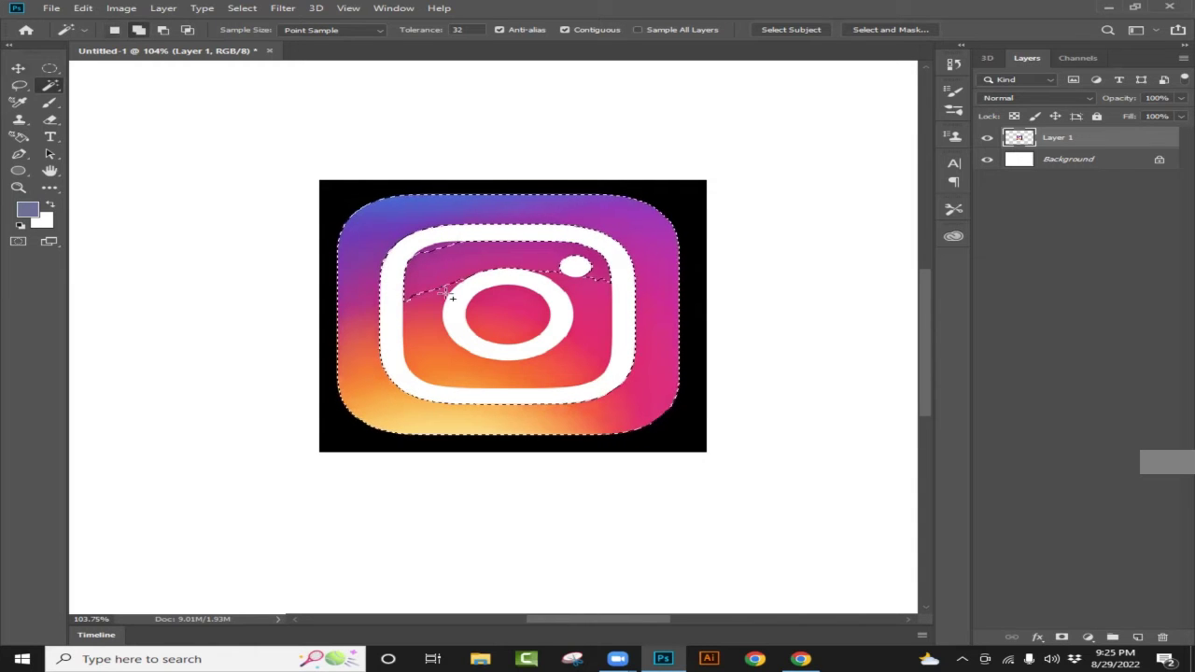
left_click(428, 338, "shift")
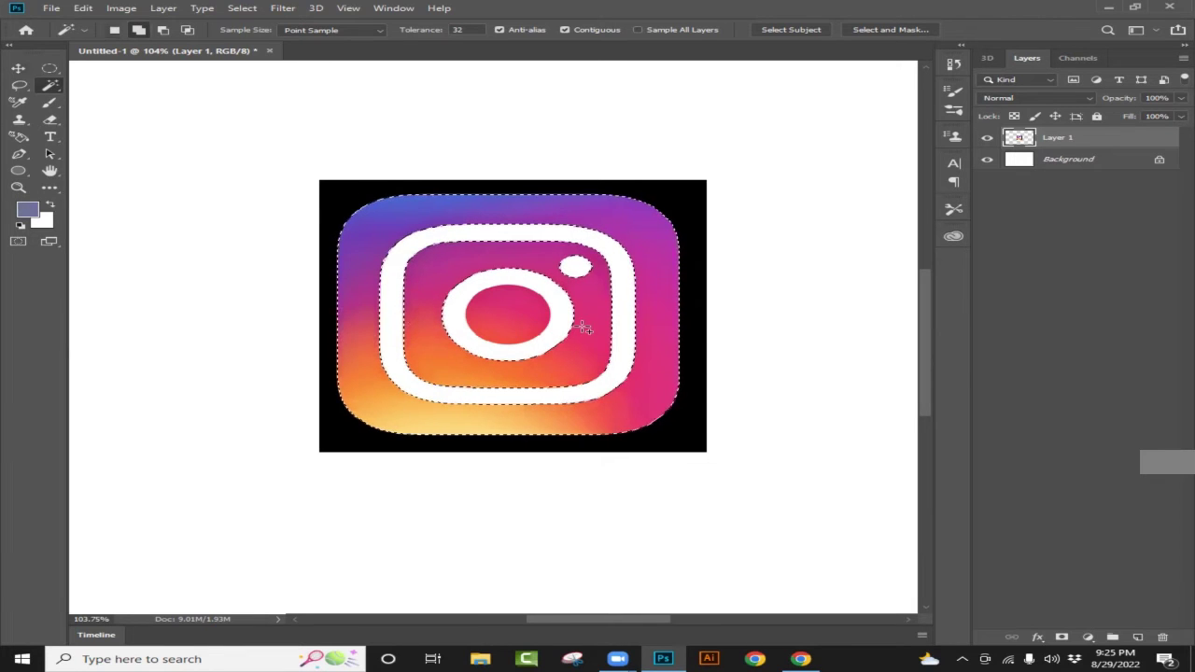
left_click(495, 317)
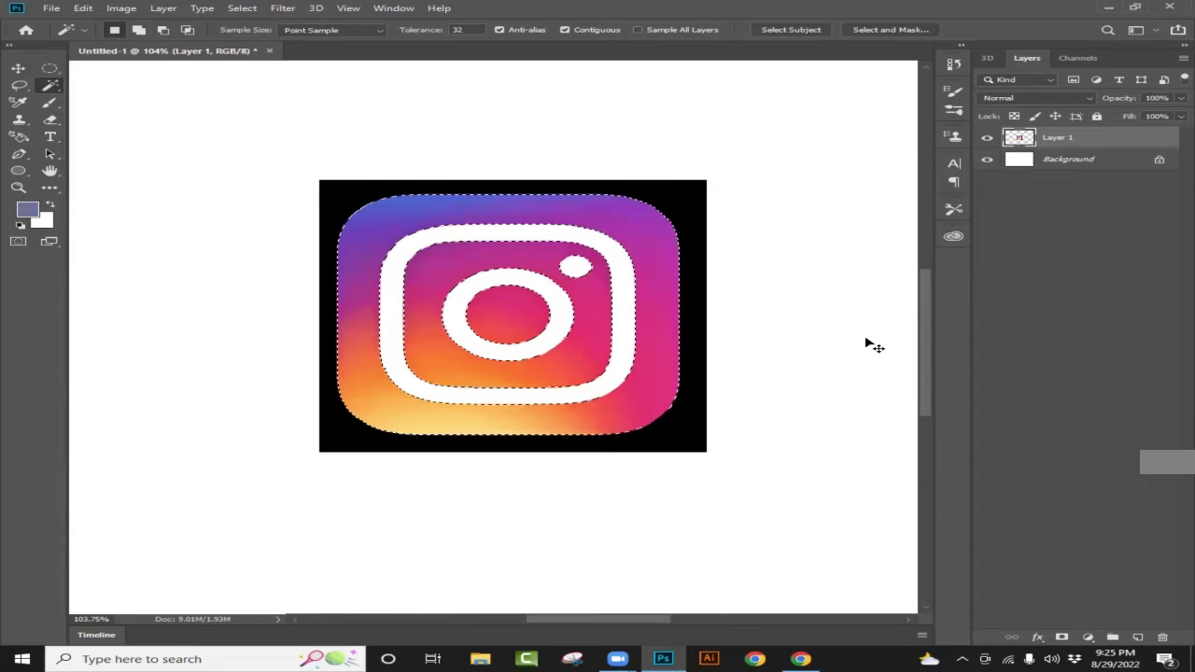
key("ctrl+j")
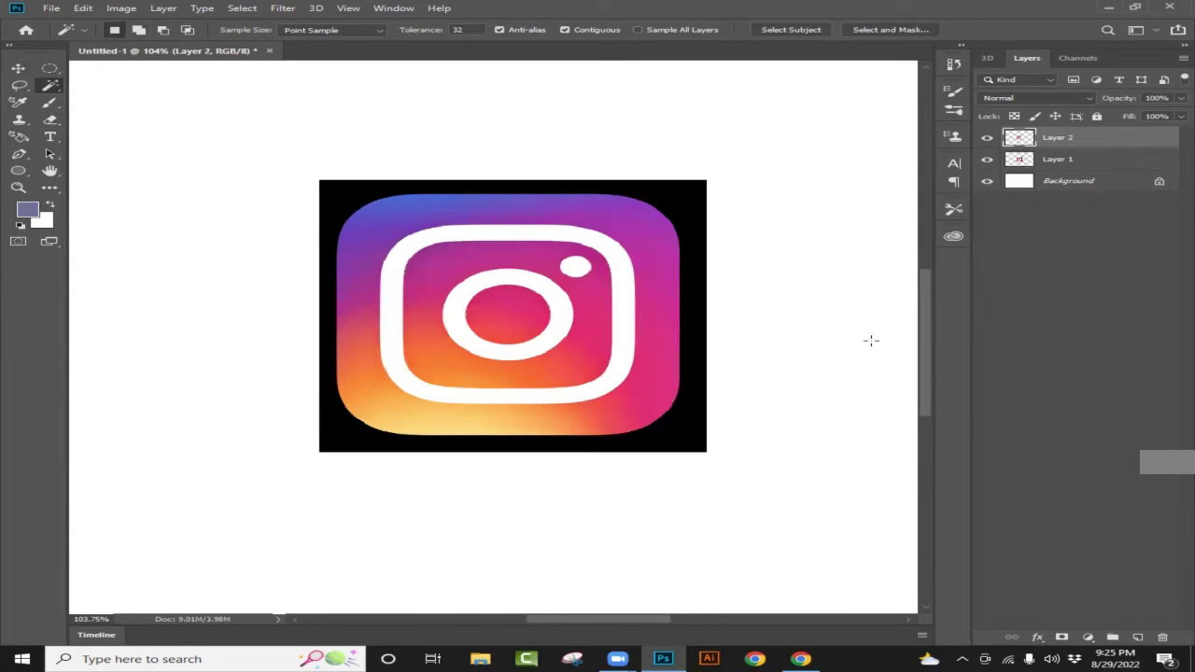
- Hide Layer 1 and shift the cut-out logo on Layer 2 slightly downward with the Move Tool
left_click(989, 165)
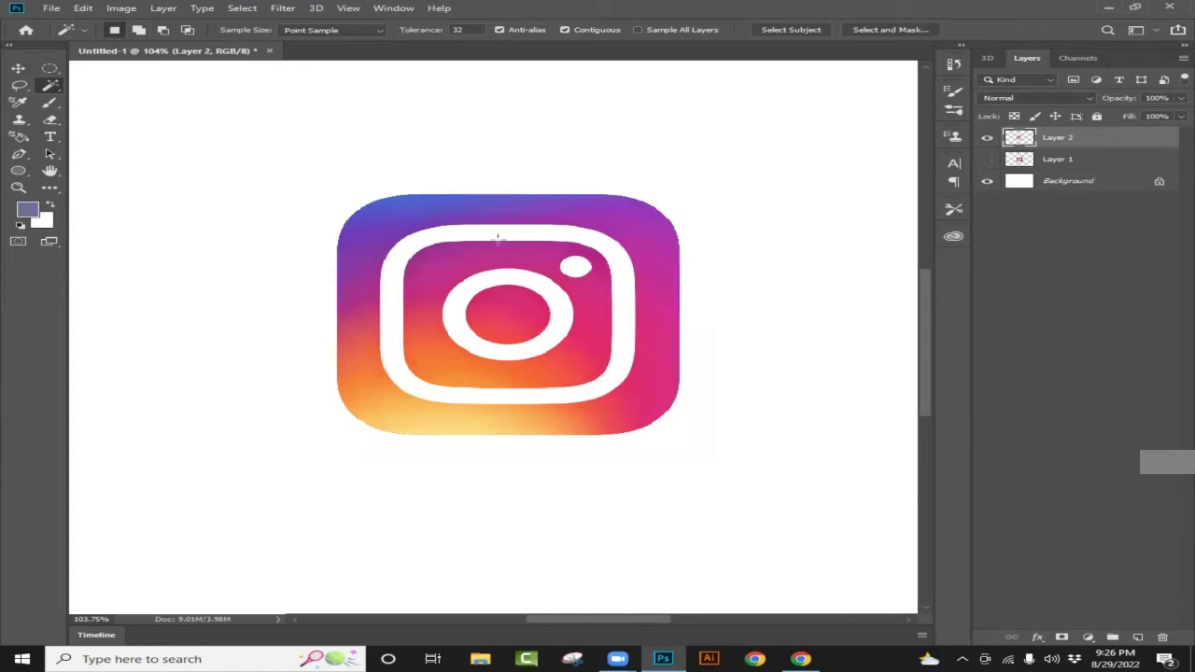
left_click(18, 71)
left_click_drag(535, 330, 476, 324)
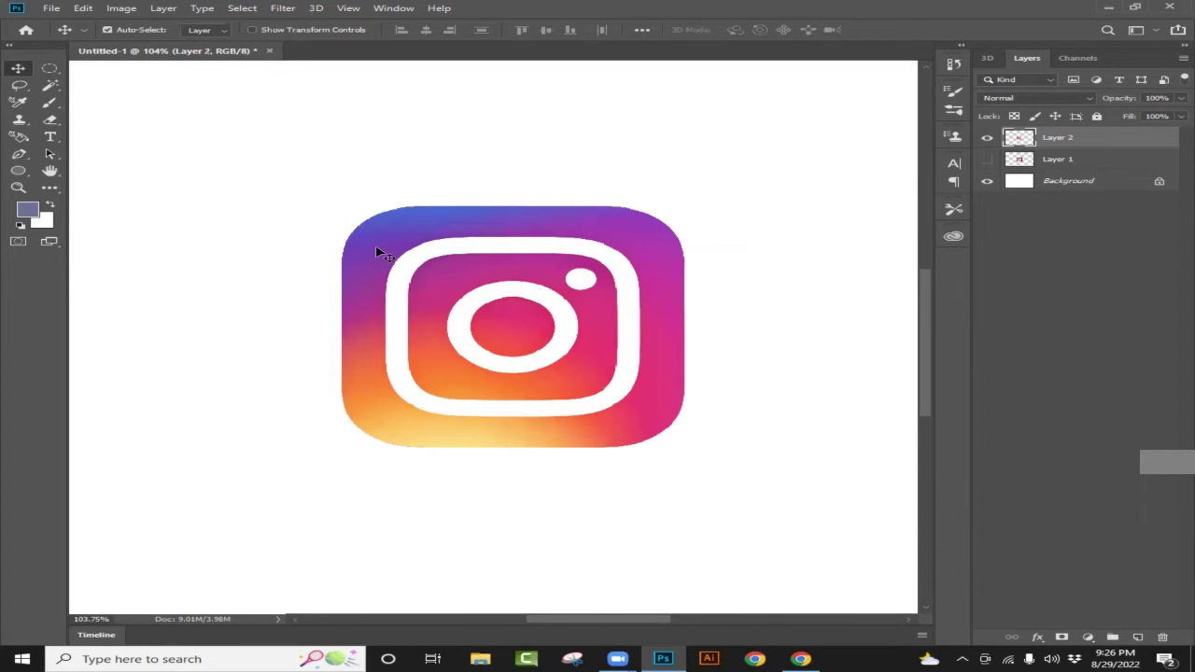
- Scale the cut-out logo on Layer 2 proportionally to about 79.60% with Free Transform
key("ctrl+t")
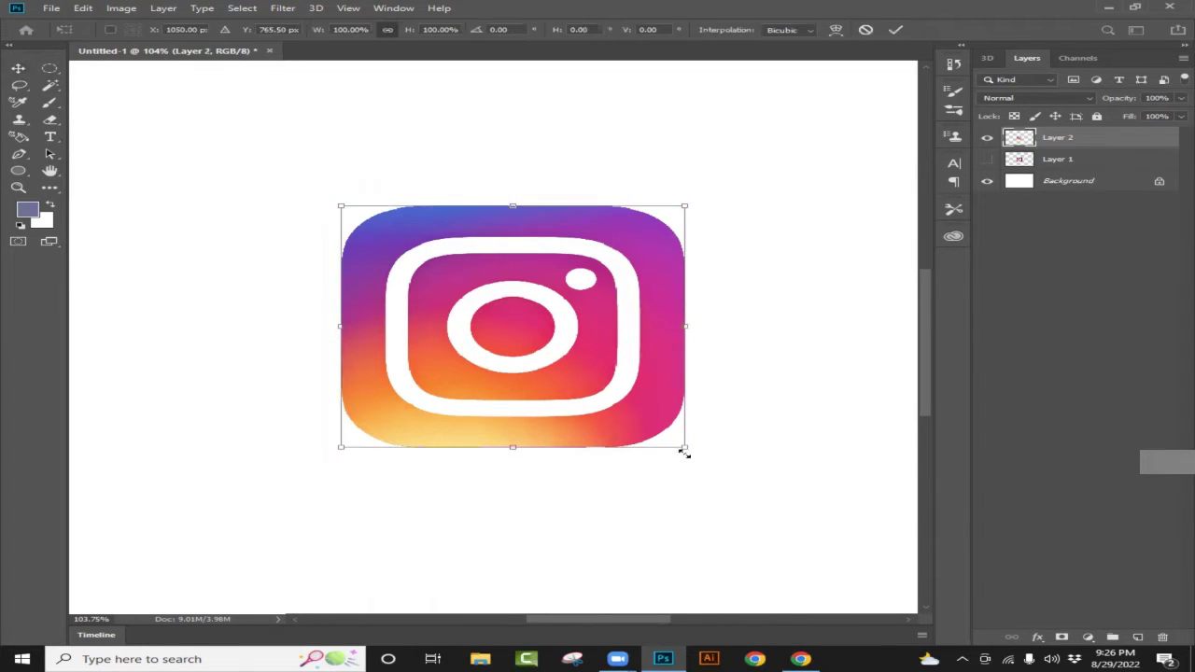
left_click_drag(682, 448, 653, 425)
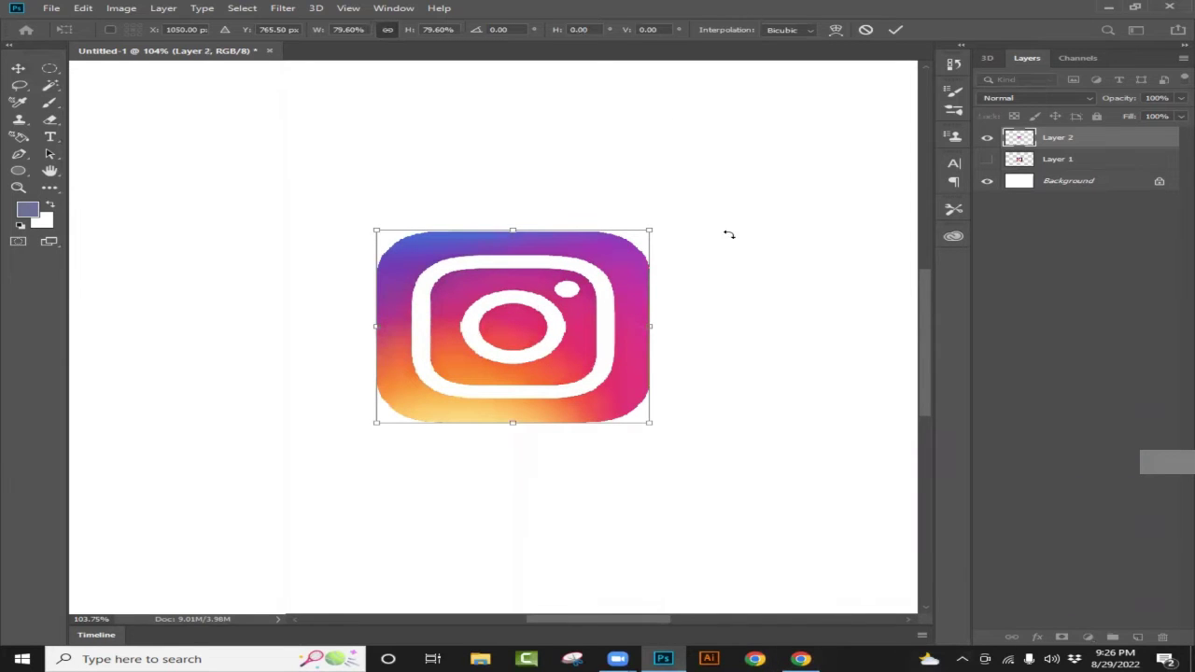
mouse_move(617, 658)
key("Return")
- Delete both logo layers, Layer 1 and Layer 2, leaving only the Background
left_click(1125, 163)
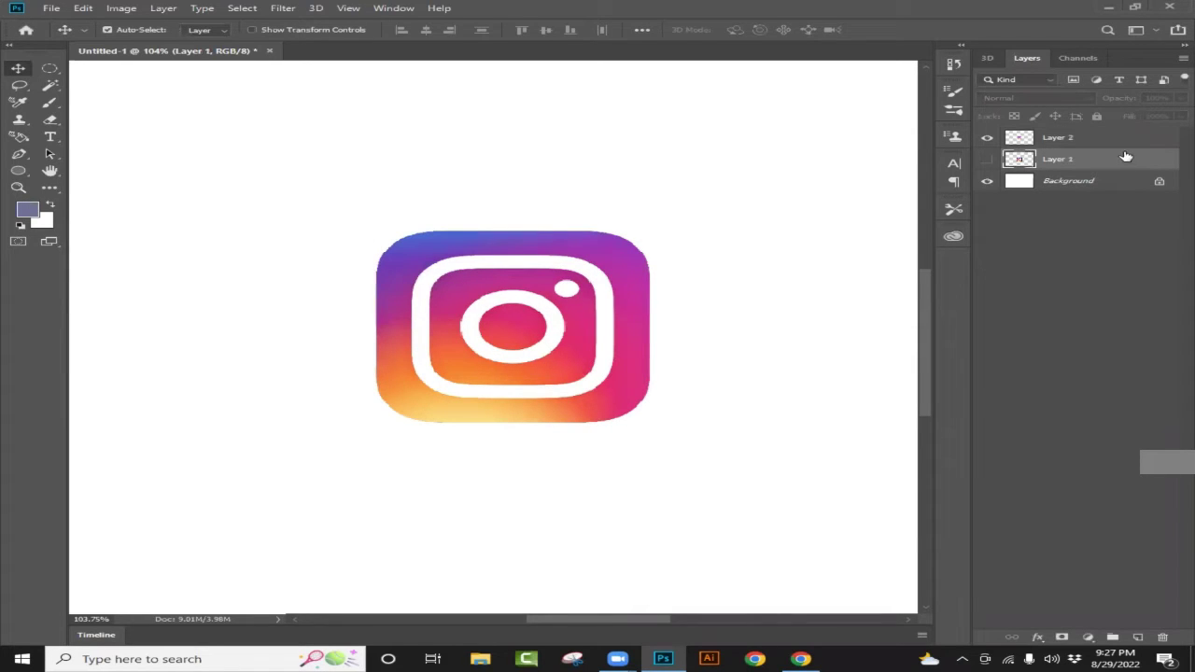
left_click(1125, 142, "shift")
left_click_drag(1127, 216, 1162, 637)
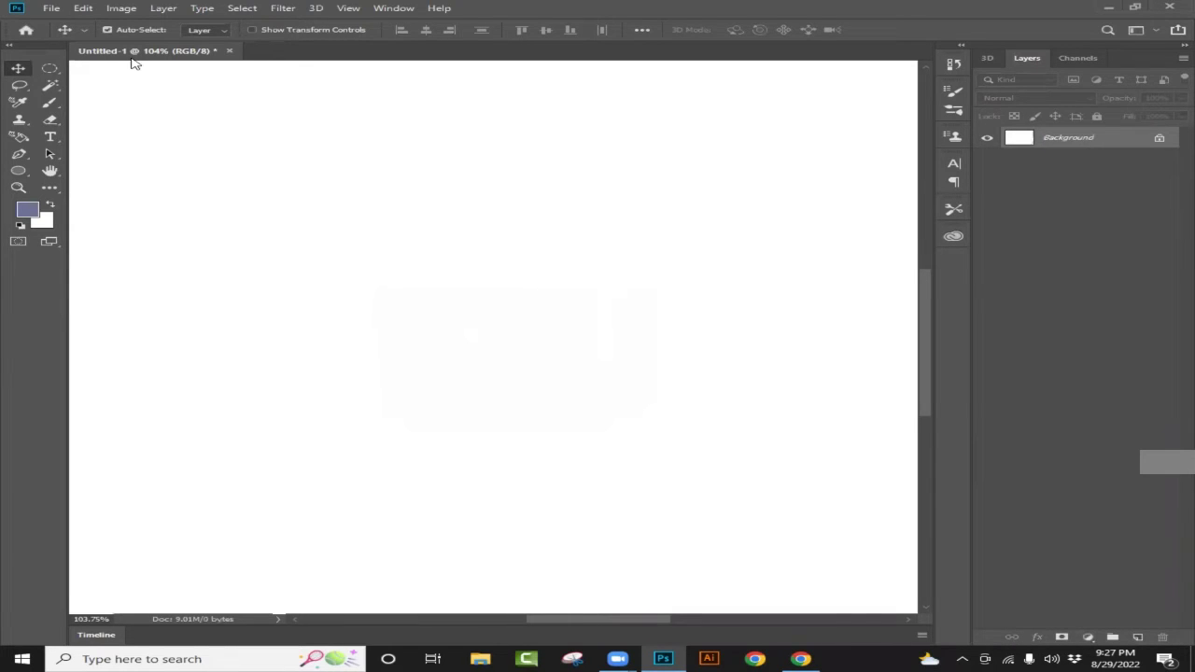
- Draw a circle about 268 px in diameter on a new layer with the Ellipse Tool and set its stroke width to 0 pt
left_click(1135, 637)
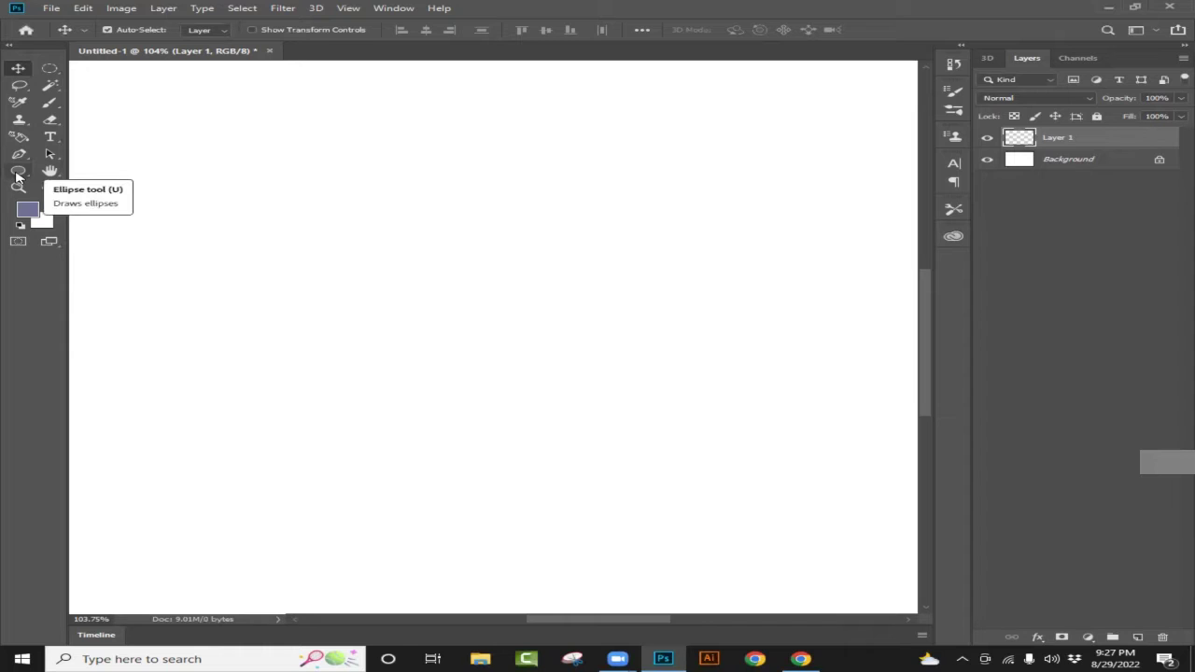
left_click(16, 174)
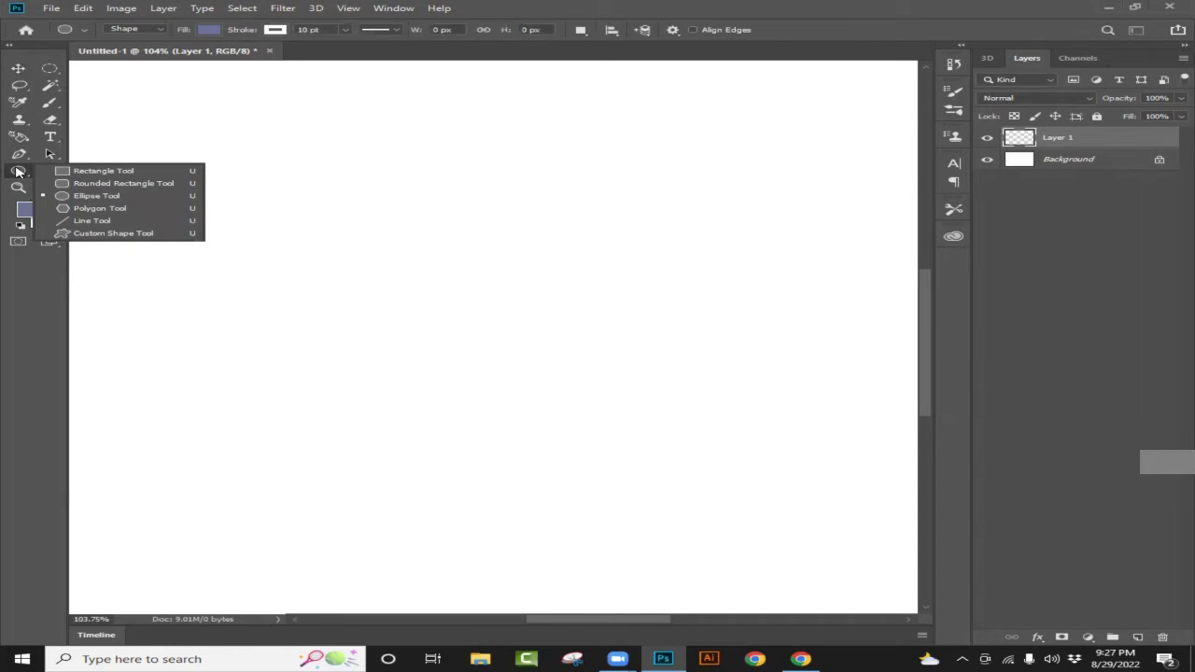
left_click(96, 196)
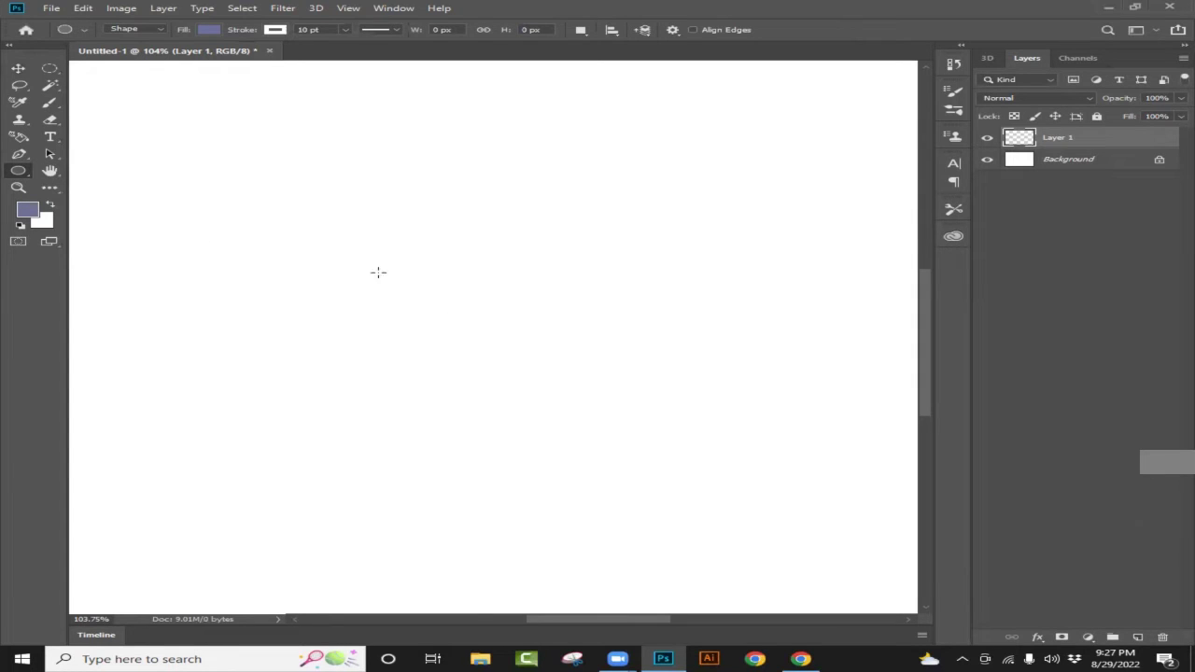
left_click_drag(367, 226, 626, 440)
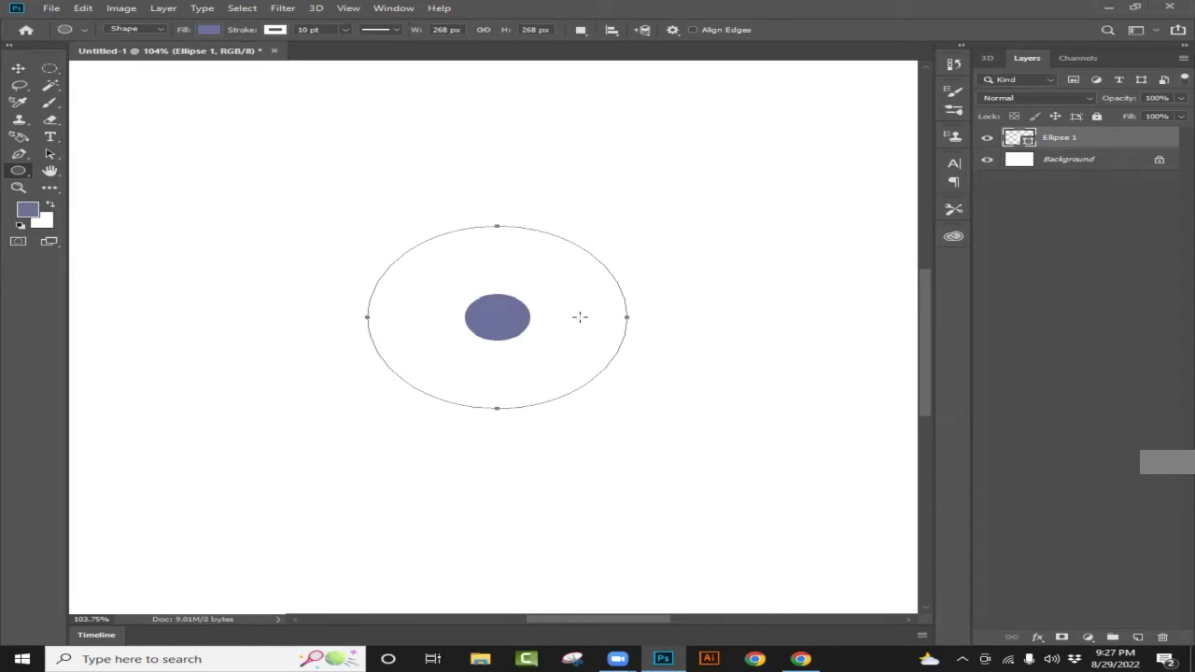
left_click(345, 32)
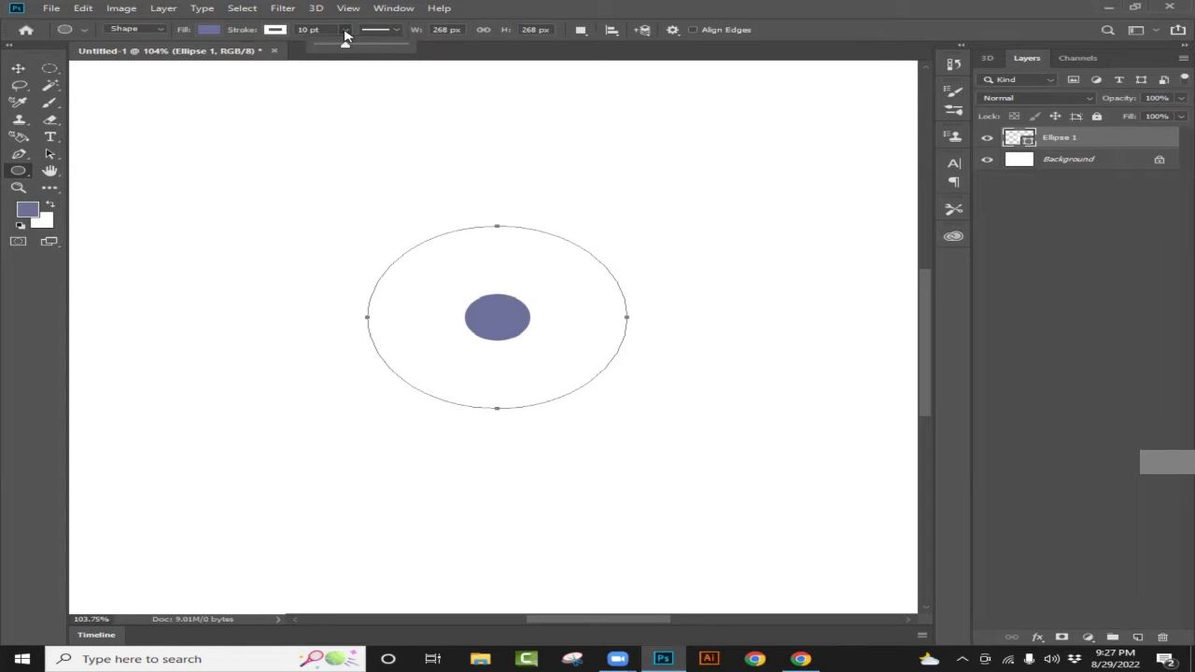
left_click_drag(345, 44, 328, 44)
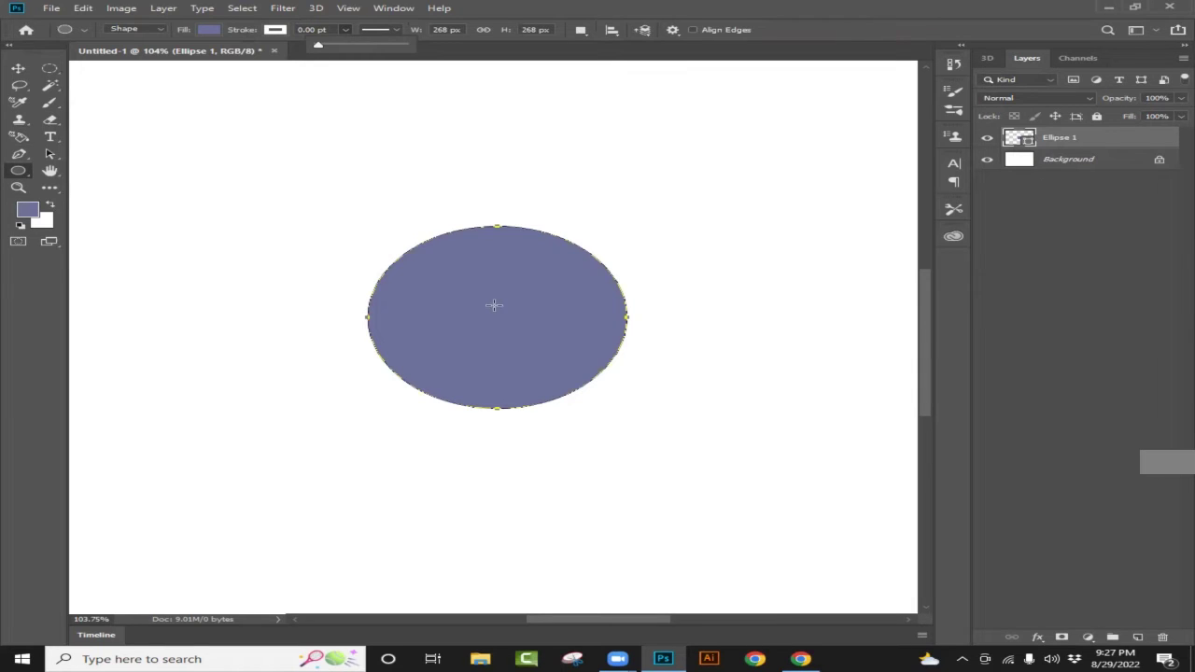
- Add a new empty layer above the Ellipse 1 shape layer
left_click(1137, 640)
key("ctrl+z")
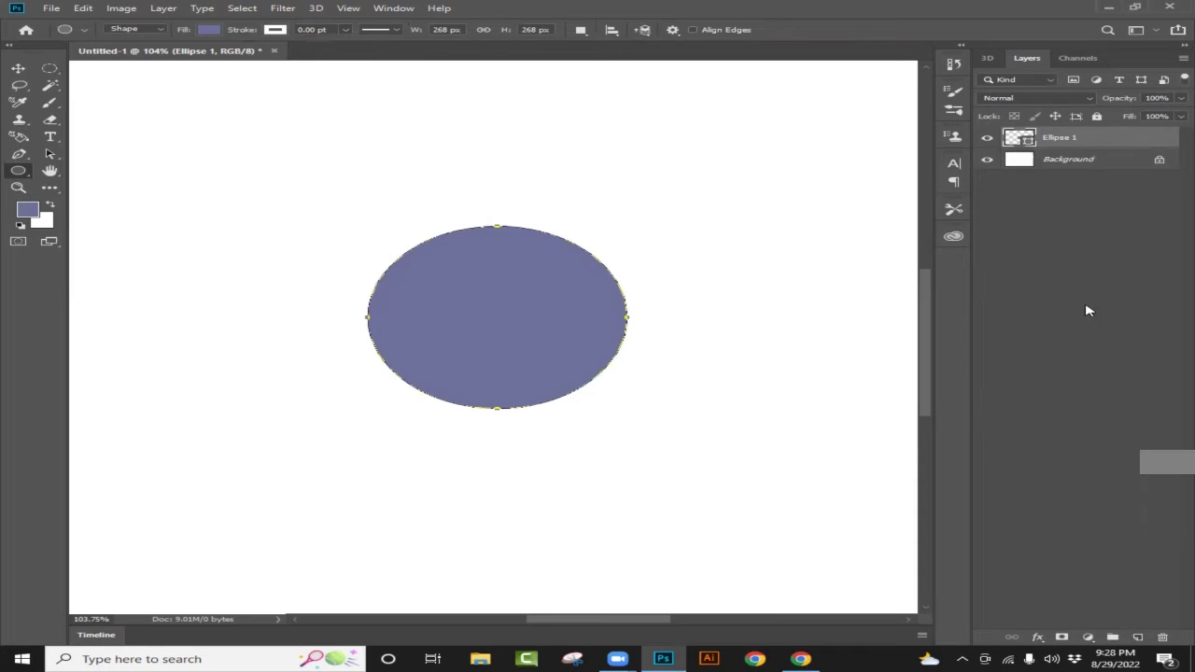
left_click(1102, 161)
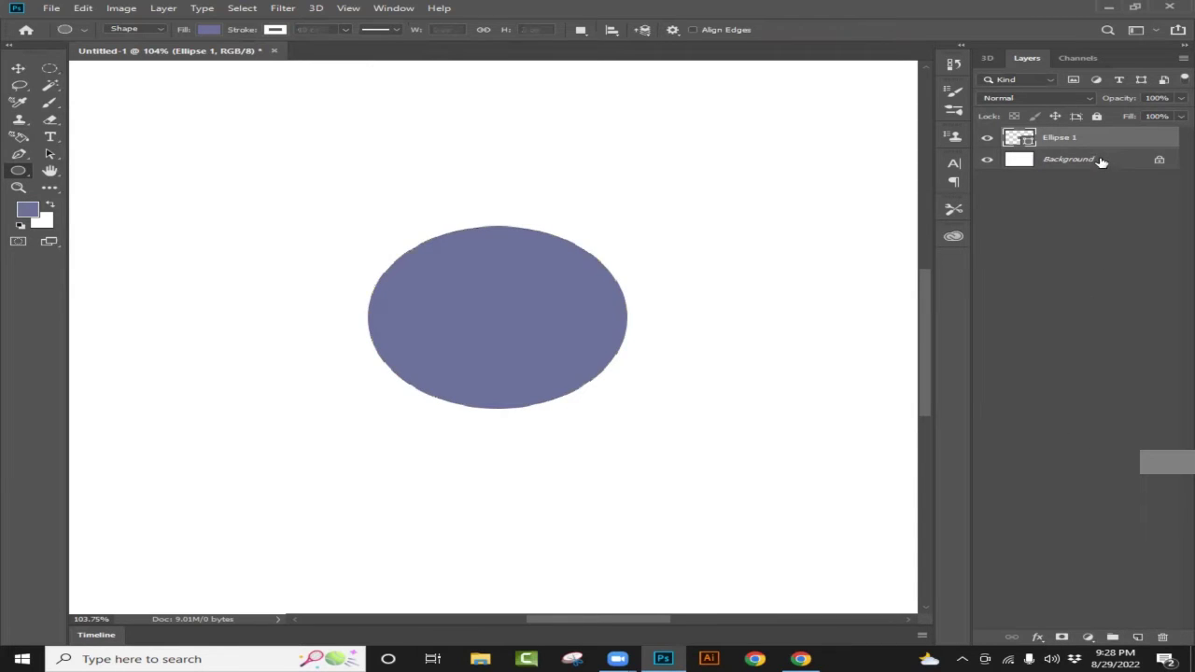
left_click(1097, 142)
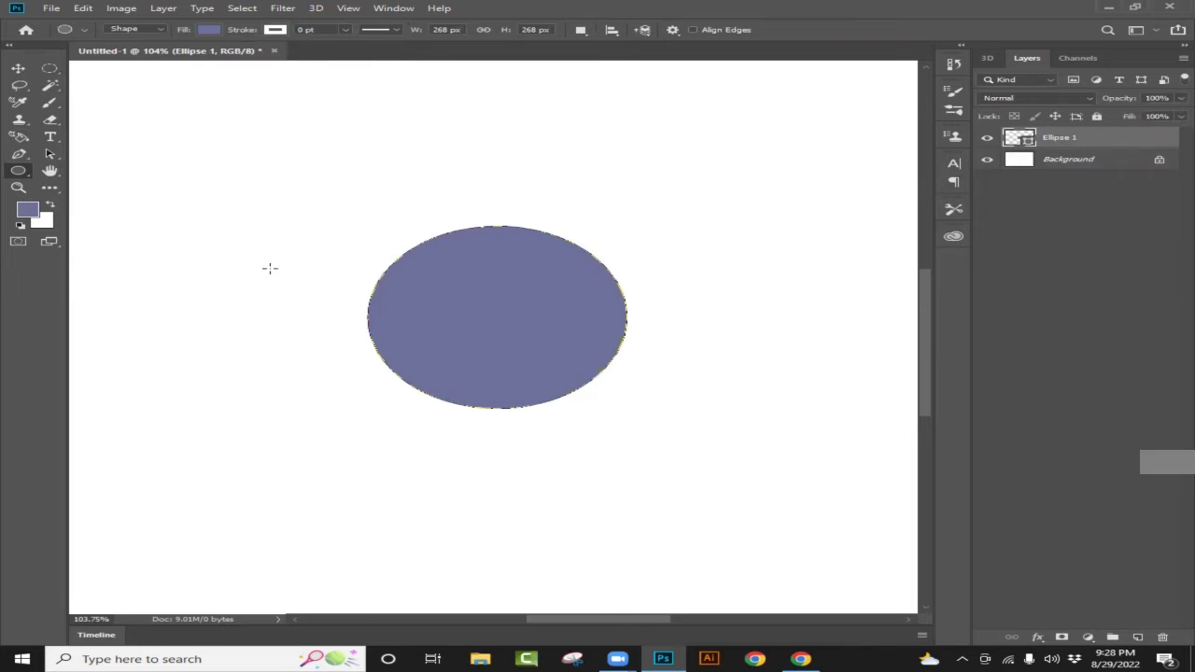
left_click(1138, 637)
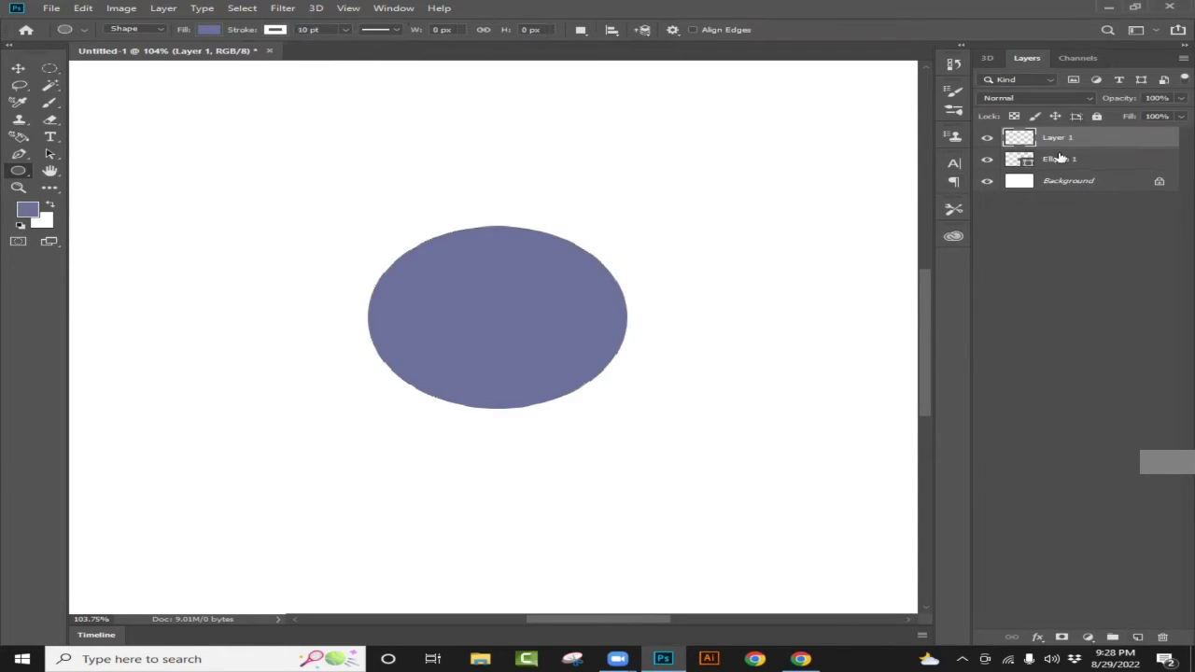
- Switch to Chrome and search Google for "FRUITS transPARENT" in place of the Instagram logo query
left_click(808, 658)
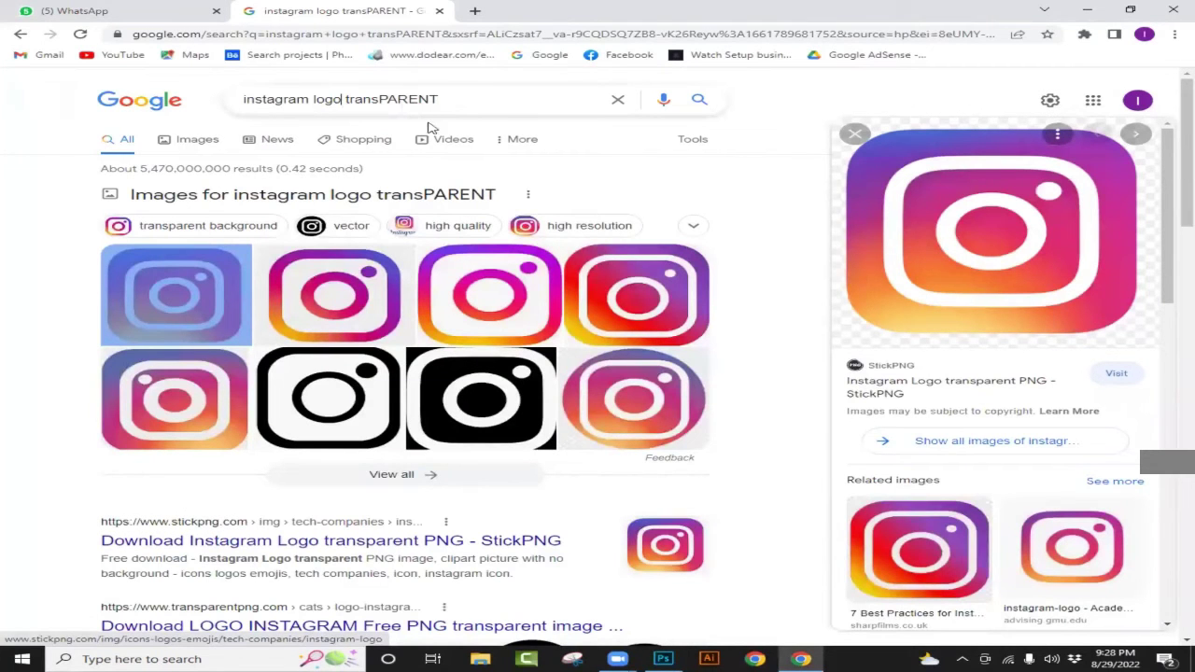
key("BackSpace")
key("BackSpace")
key("BackSpace")
key("BackSpace")
key("BackSpace")
key("BackSpace")
key("BackSpace")
key("BackSpace")
key("BackSpace")
key("BackSpace")
key("BackSpace")
key("BackSpace")
key("BackSpace")
key("BackSpace")
key("BackSpace")
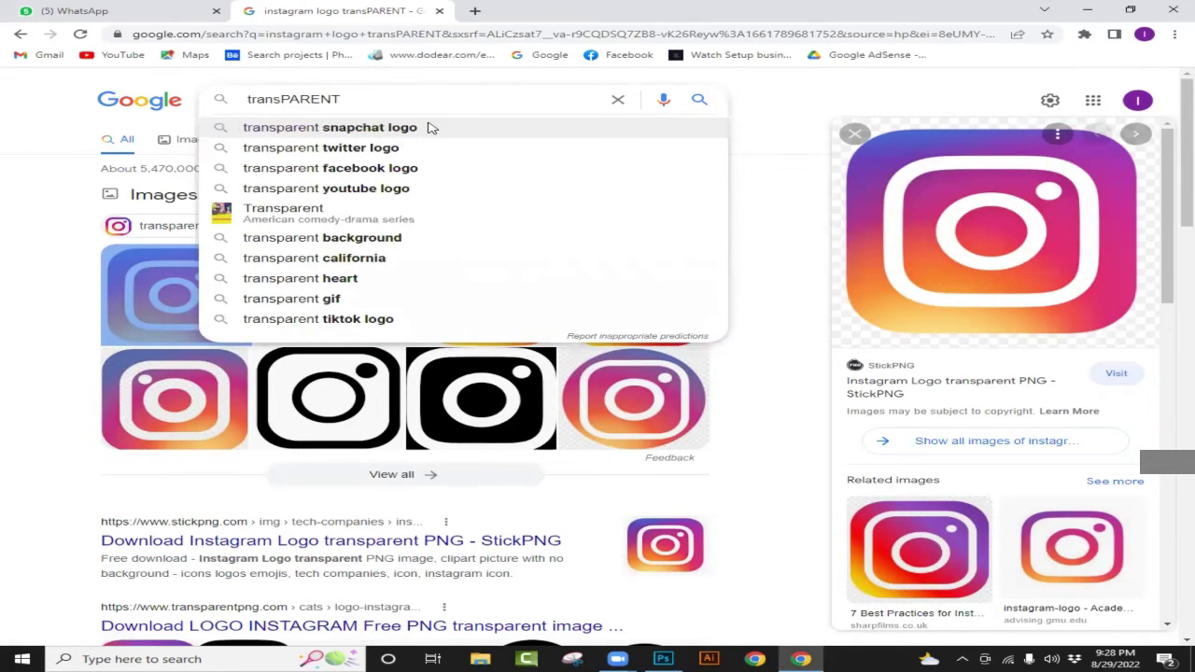
type("FRUITS")
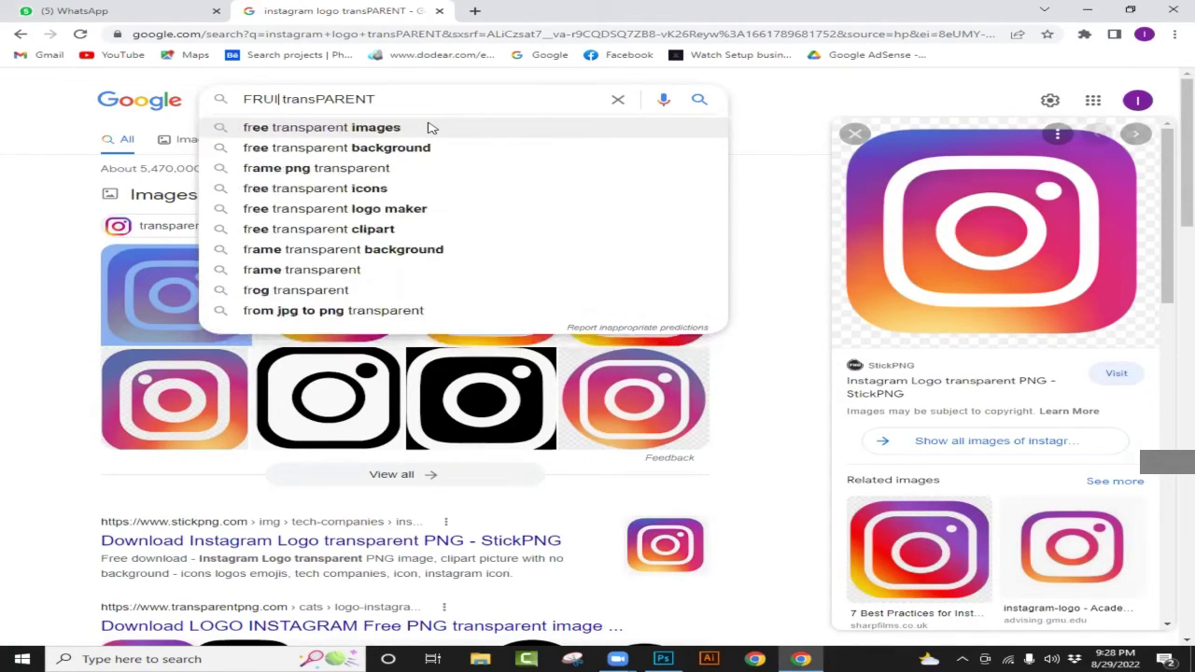
key("Return")
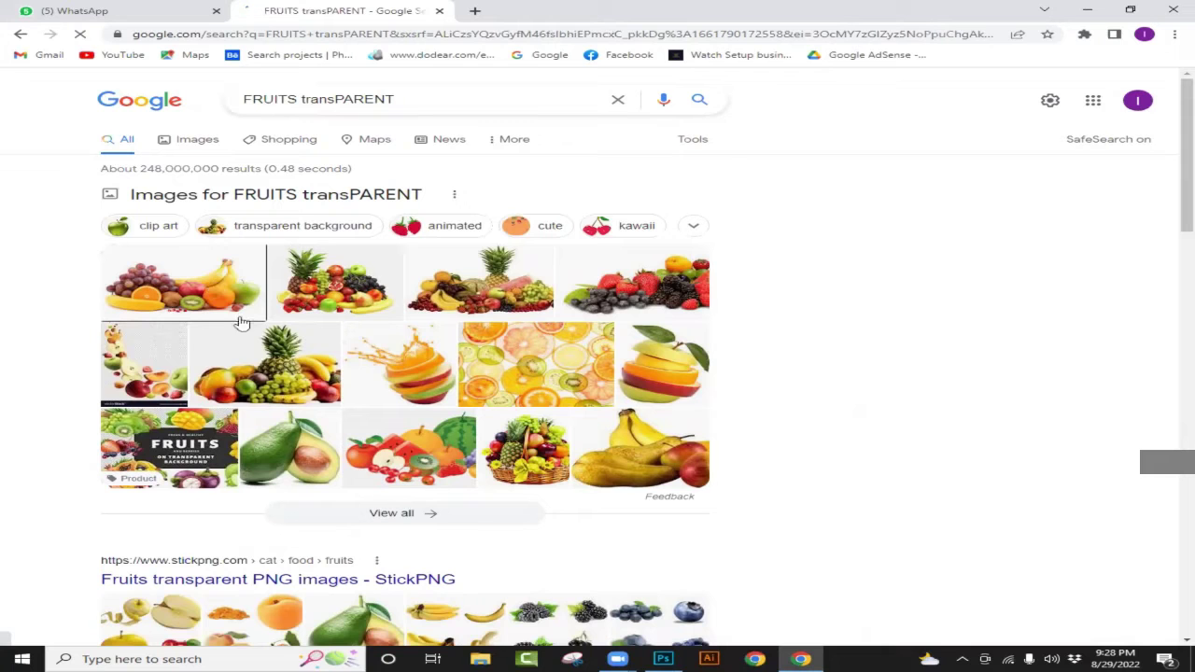
scroll(476, 373, "down", 3)
scroll(476, 373, "up", 3)
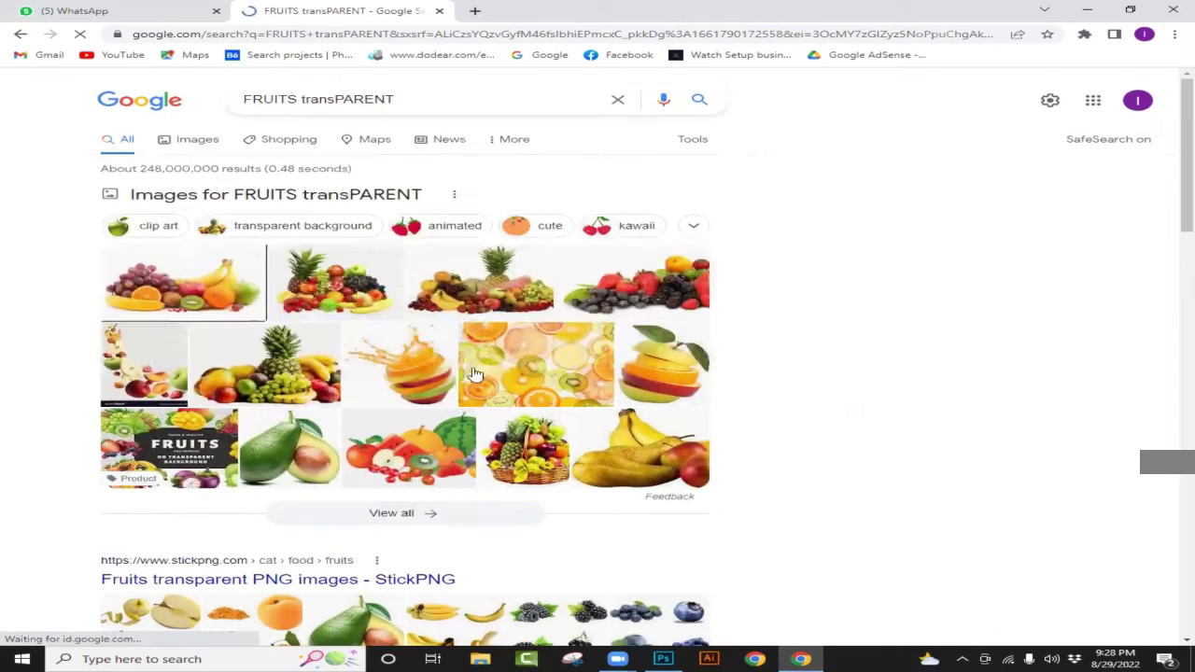
- Open the preview of the PNGitem fruit group image with the pineapple and copy the image
left_click(336, 280)
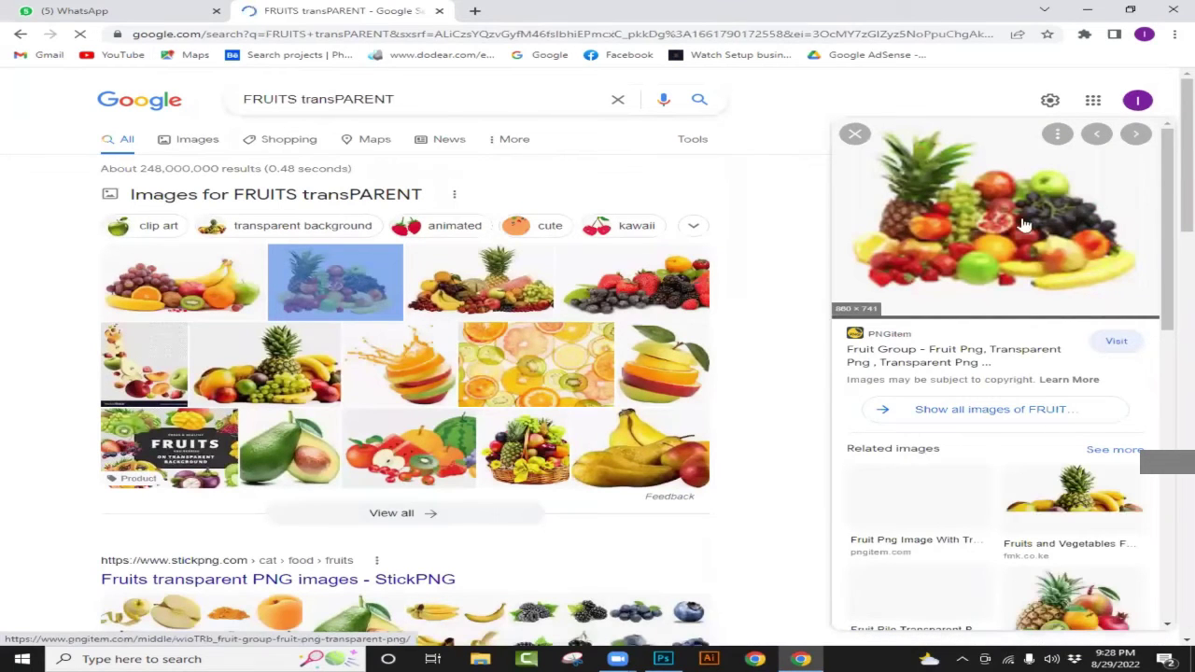
right_click(980, 204)
left_click(934, 213)
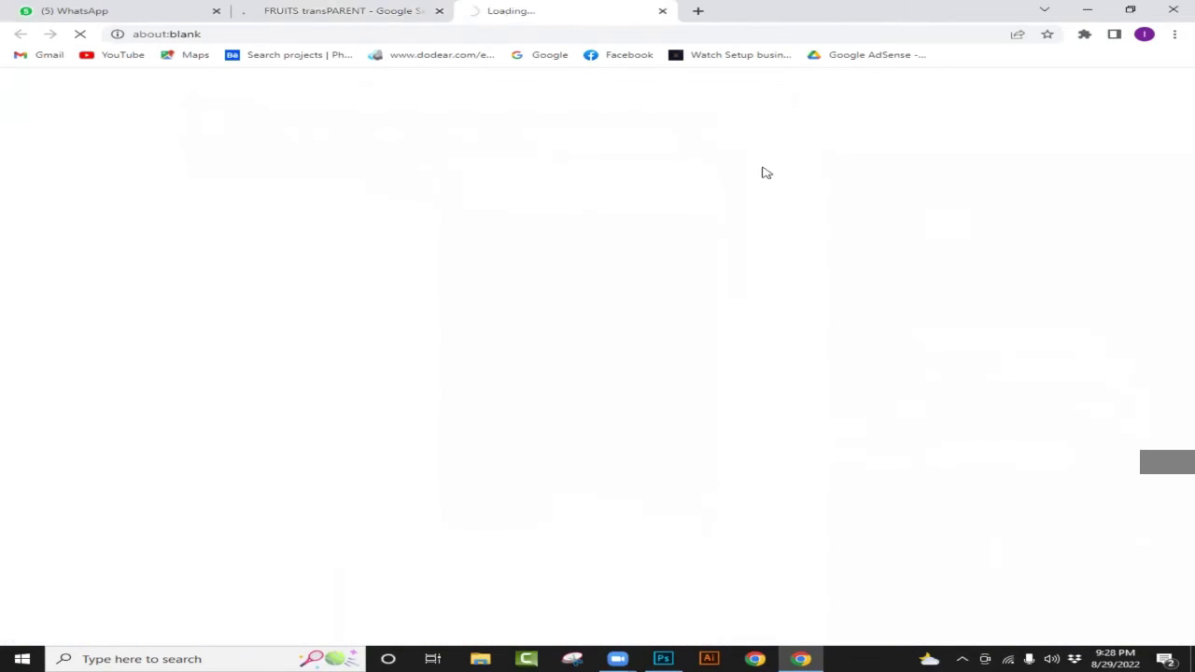
left_click(662, 12)
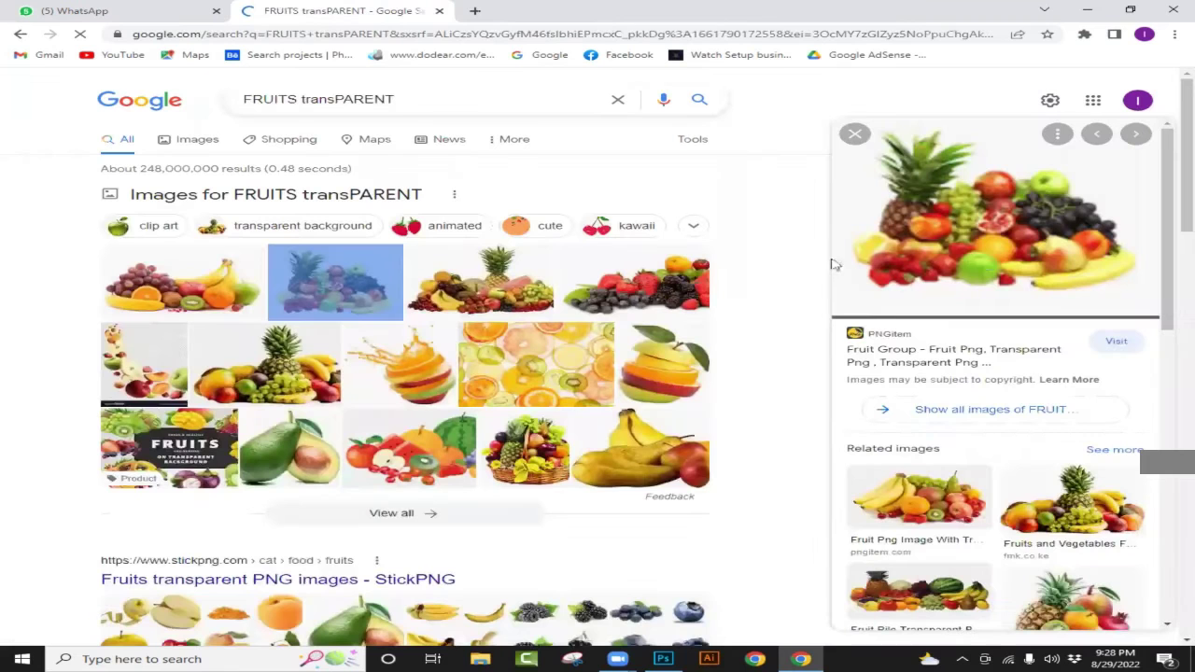
right_click(978, 240)
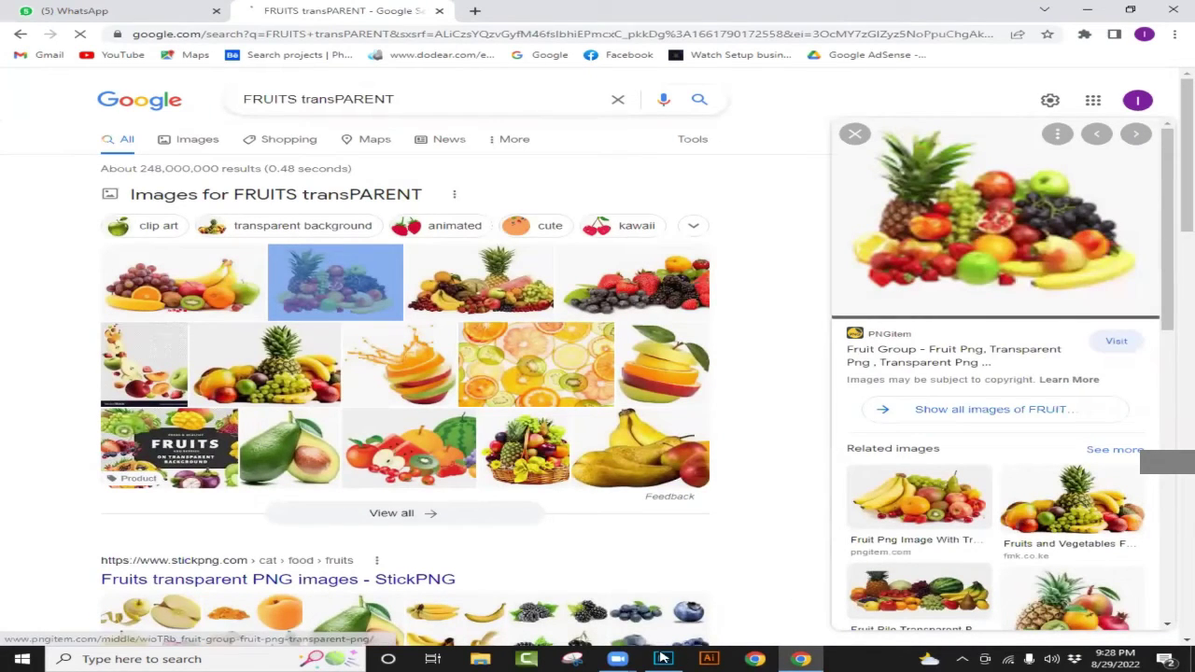
- Switch to Photoshop, clip Layer 1 to the Ellipse 1 shape layer and paste the copied fruit image into it
left_click(662, 659)
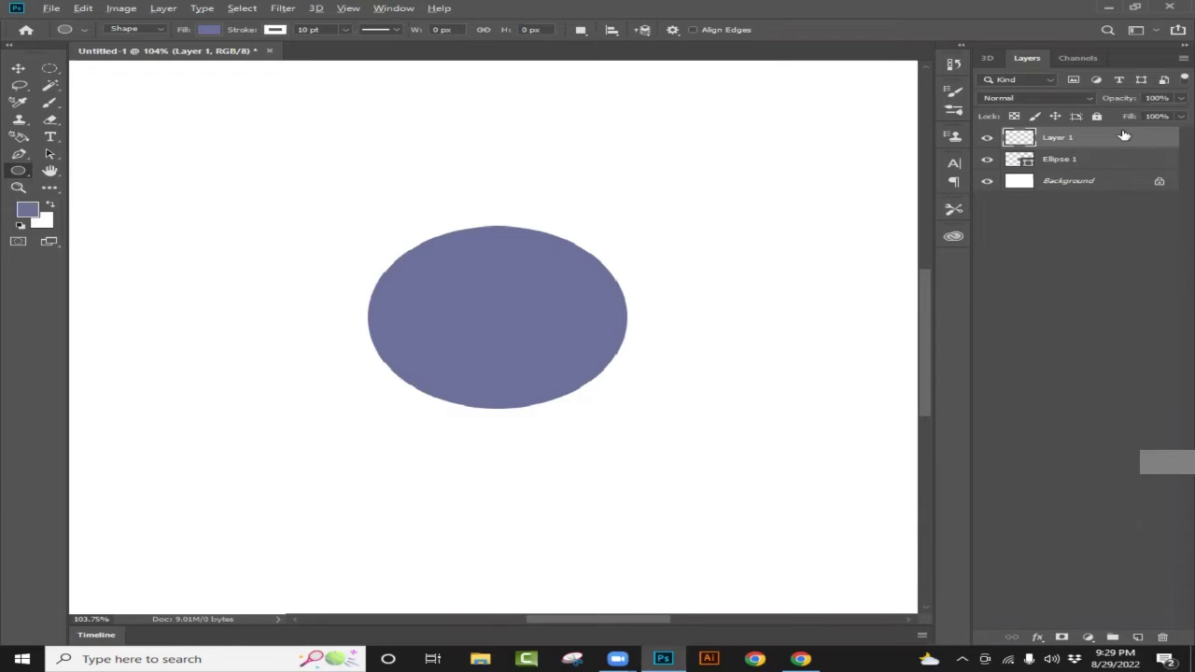
left_click_drag(1119, 144, 1119, 141)
left_click(1119, 141, "alt")
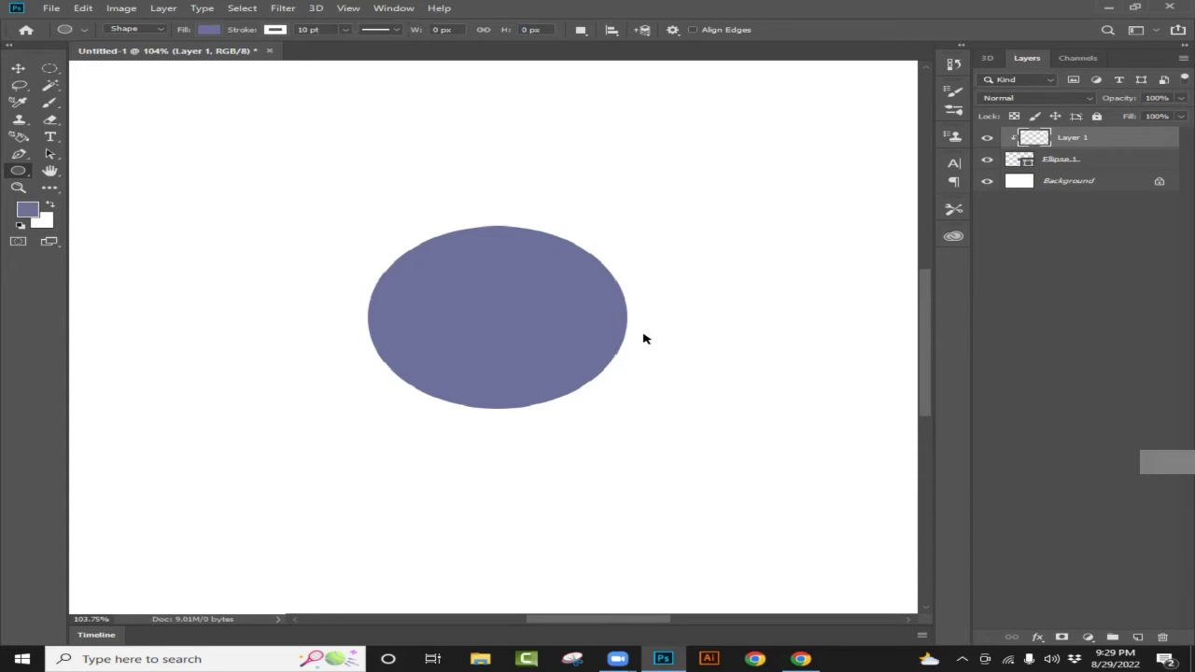
key("ctrl+v")
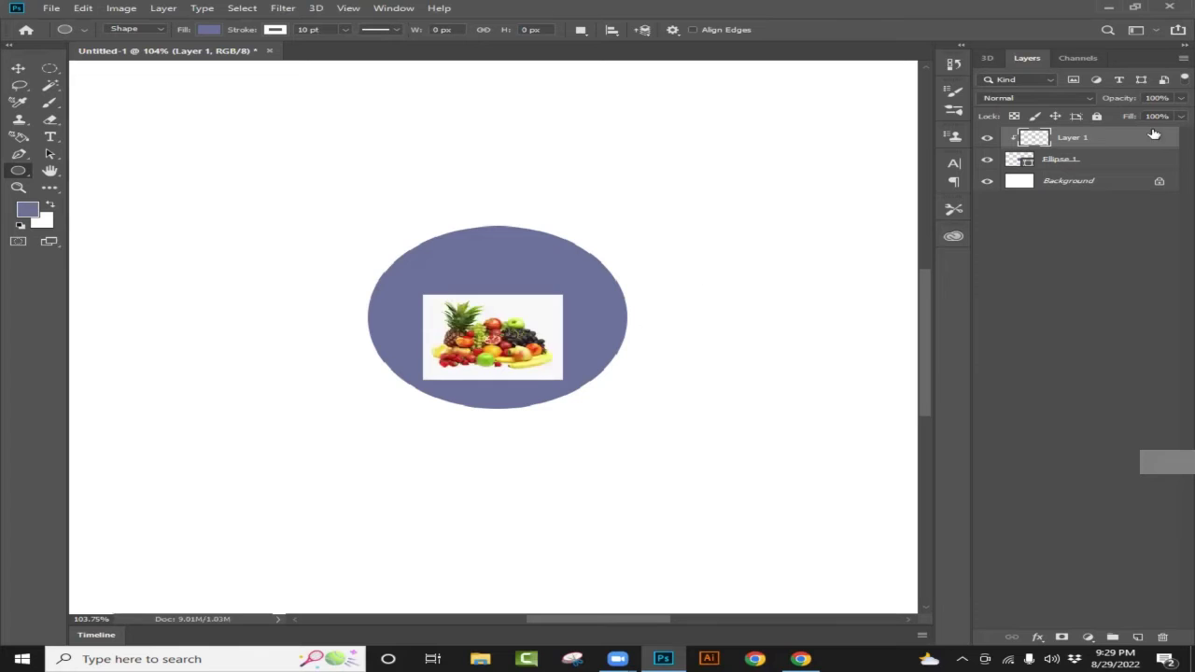
- Enlarge the clipped fruit image on Layer 1 proportionally with Free Transform and position it to fill the circle
left_click(1092, 161)
left_click(1097, 140)
key("ctrl+t")
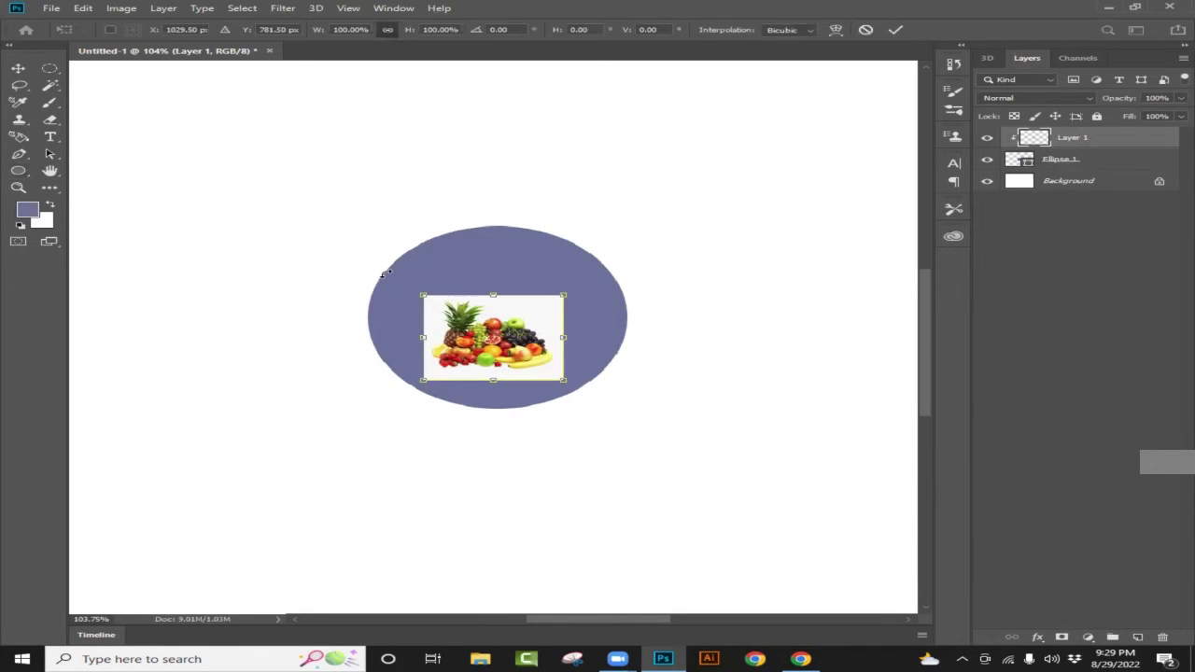
left_click_drag(419, 291, 371, 247)
mouse_move(496, 328)
left_mouse_down()
mouse_move(504, 279)
mouse_move(523, 287)
mouse_move(500, 309)
left_mouse_up()
left_click_drag(363, 238, 294, 195)
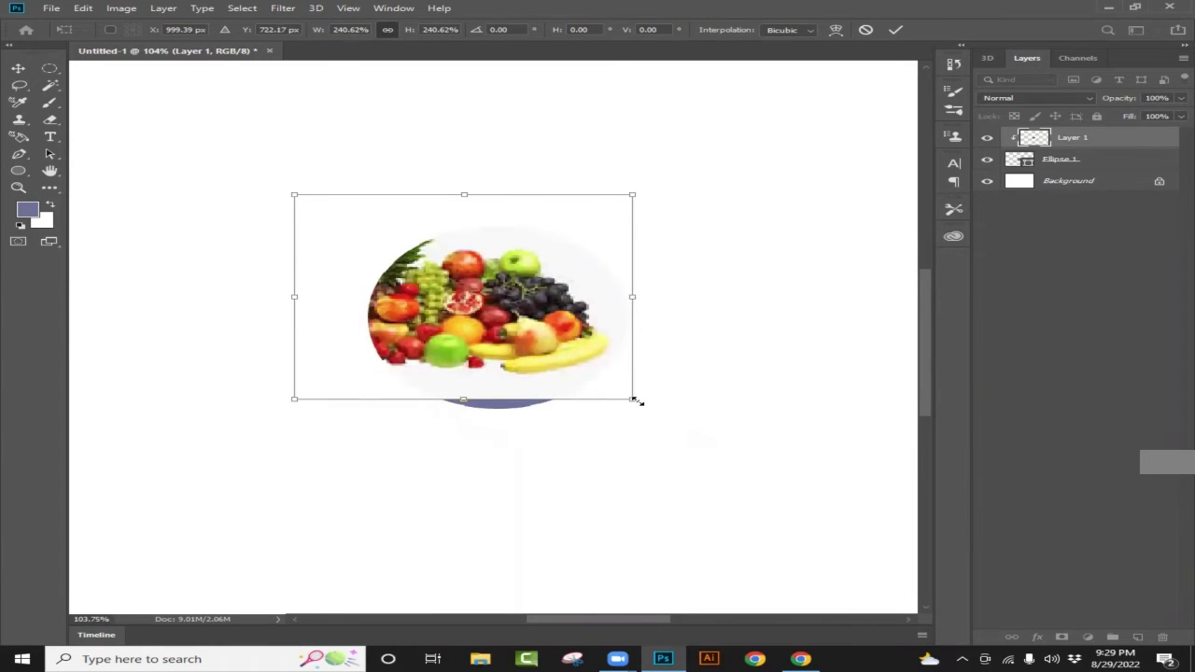
left_click_drag(635, 401, 688, 431)
left_click_drag(578, 359, 611, 373)
left_click_drag(711, 444, 674, 403)
key("u")
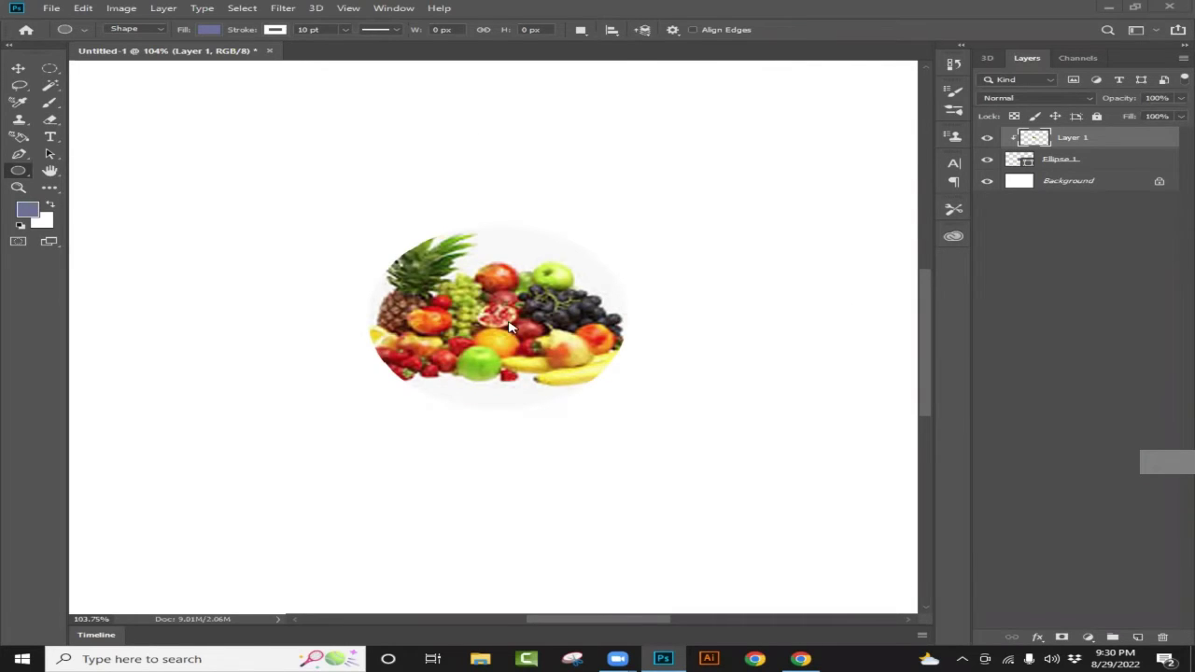
- Delete the clipped fruit layer and add a new empty layer above the visible Ellipse 1 shape layer
left_click(802, 659)
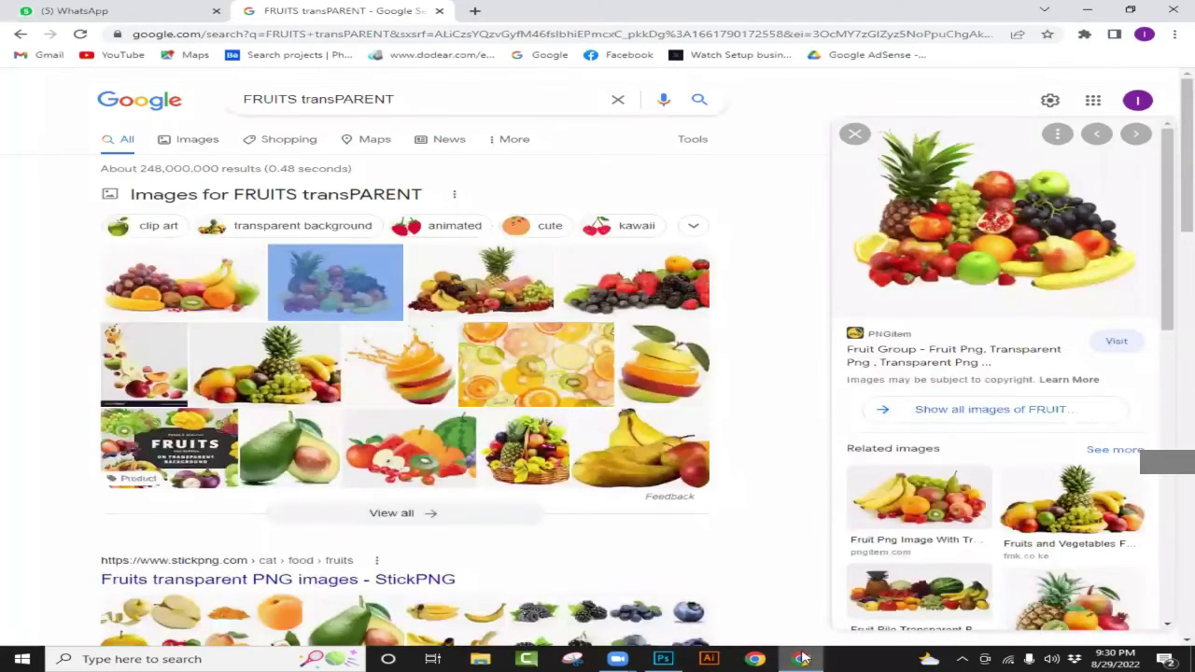
left_click(803, 659)
left_click(1103, 160)
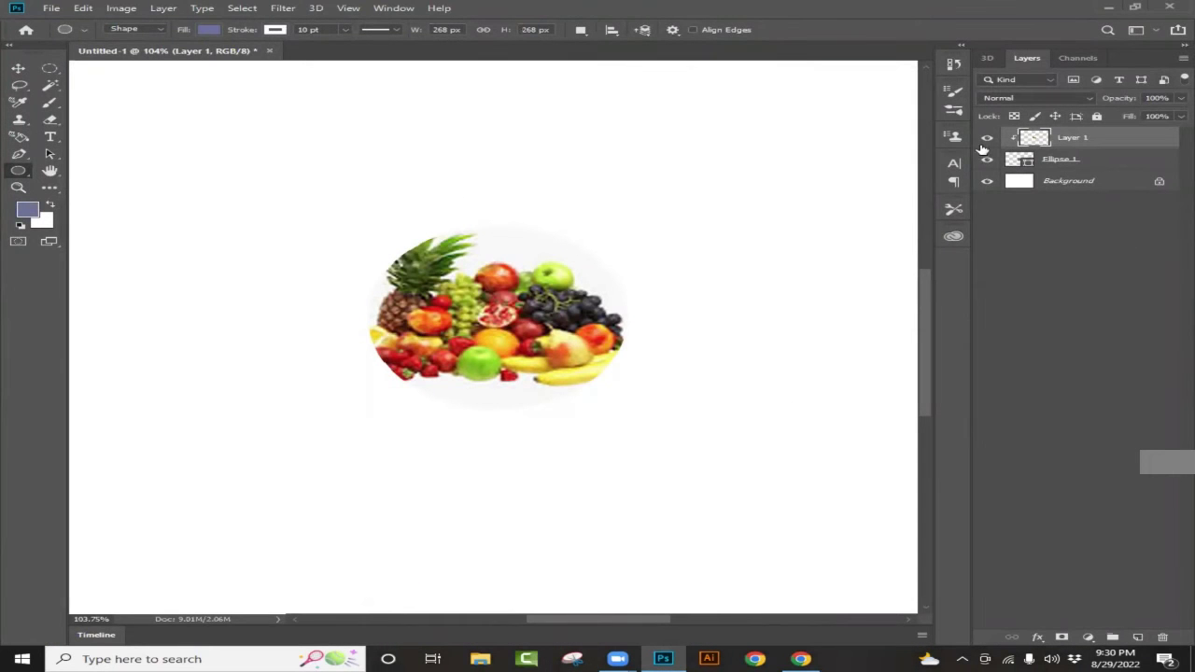
left_click(986, 137)
left_click(986, 158)
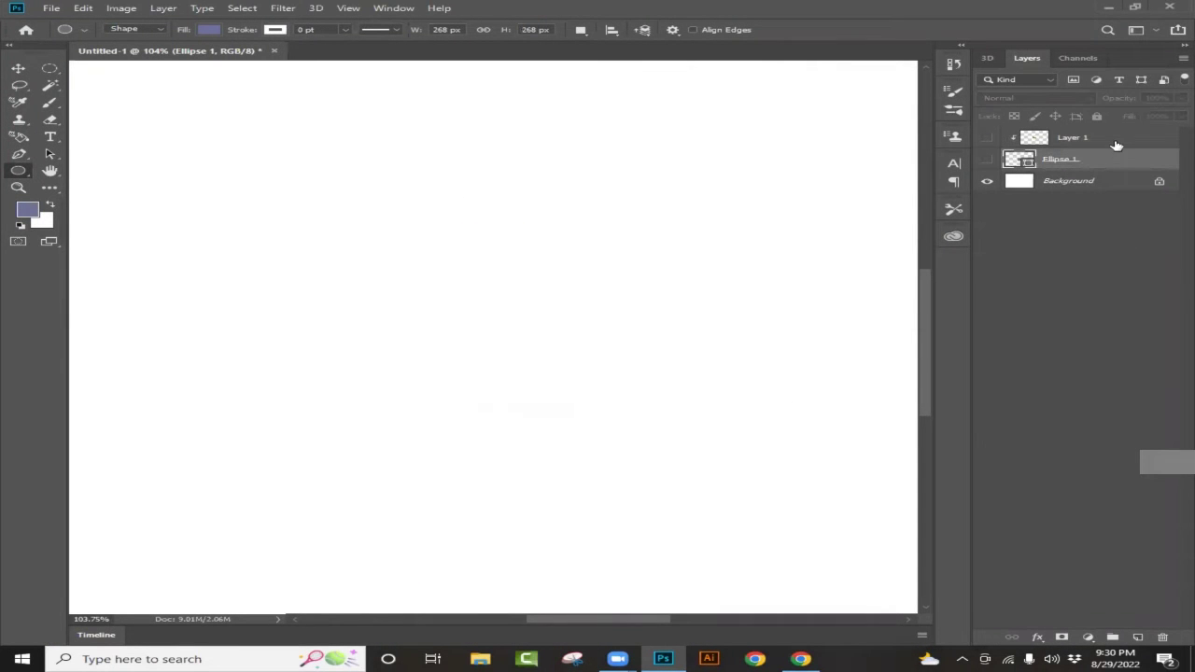
left_click(1114, 140)
mouse_move(1118, 142)
left_mouse_down()
mouse_move(1168, 517)
mouse_move(1162, 637)
left_mouse_up()
left_click(986, 139)
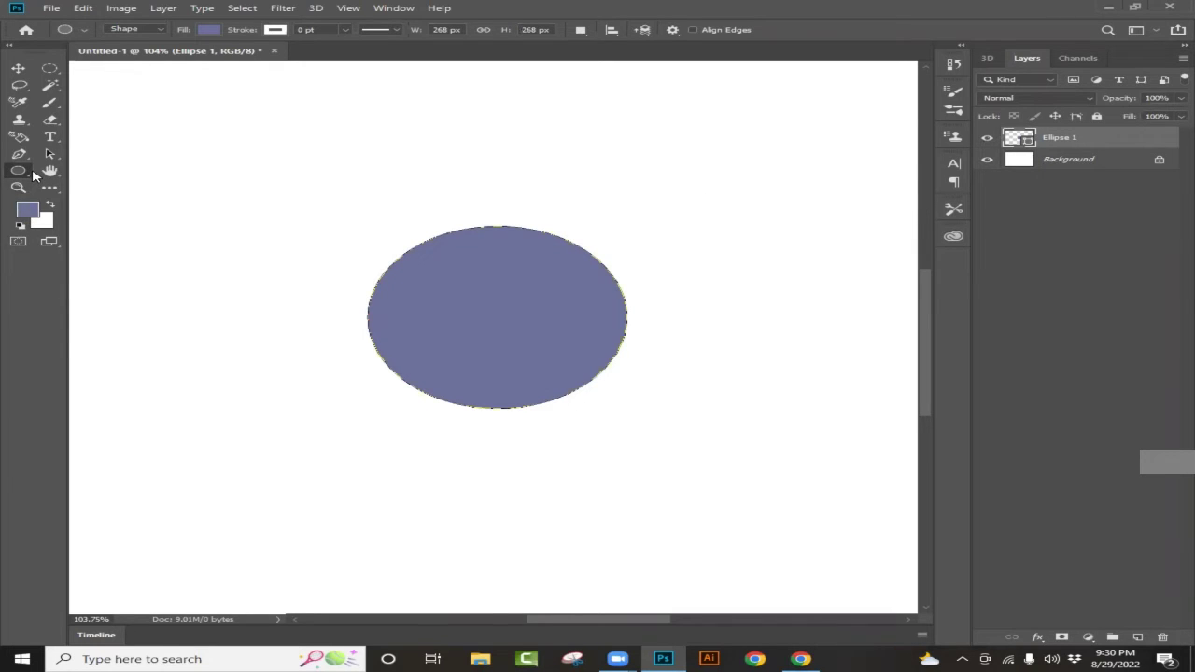
left_click(1137, 637)
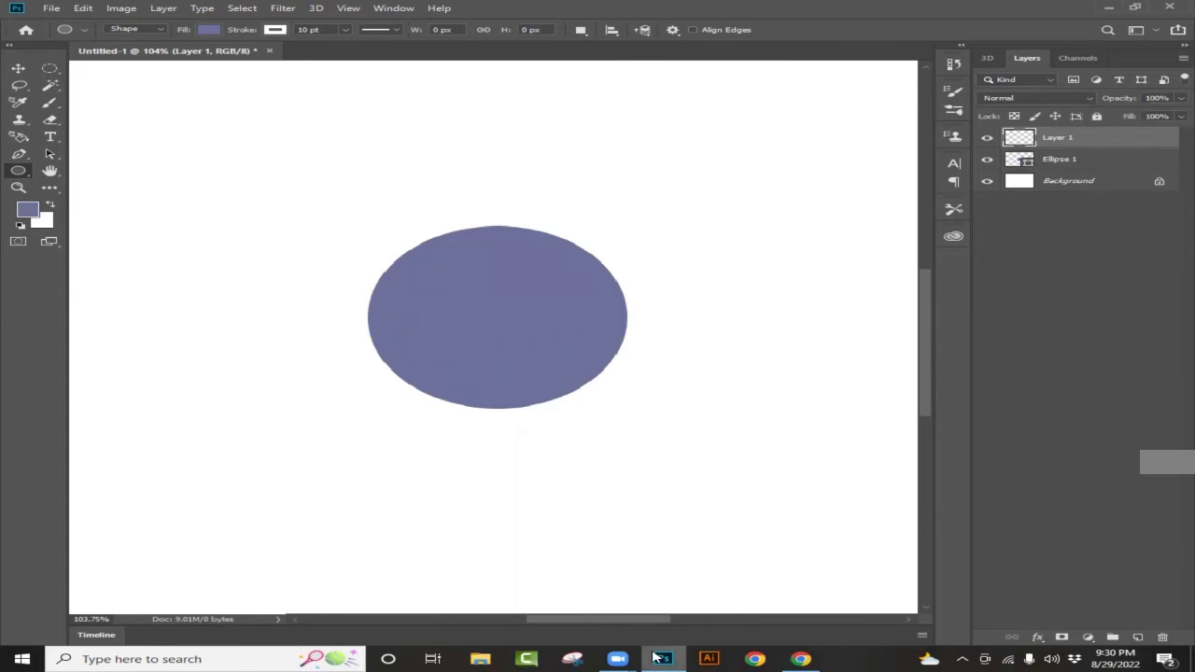
- Switch to Chrome and search Google for "fruits transparent png"
left_click(800, 658)
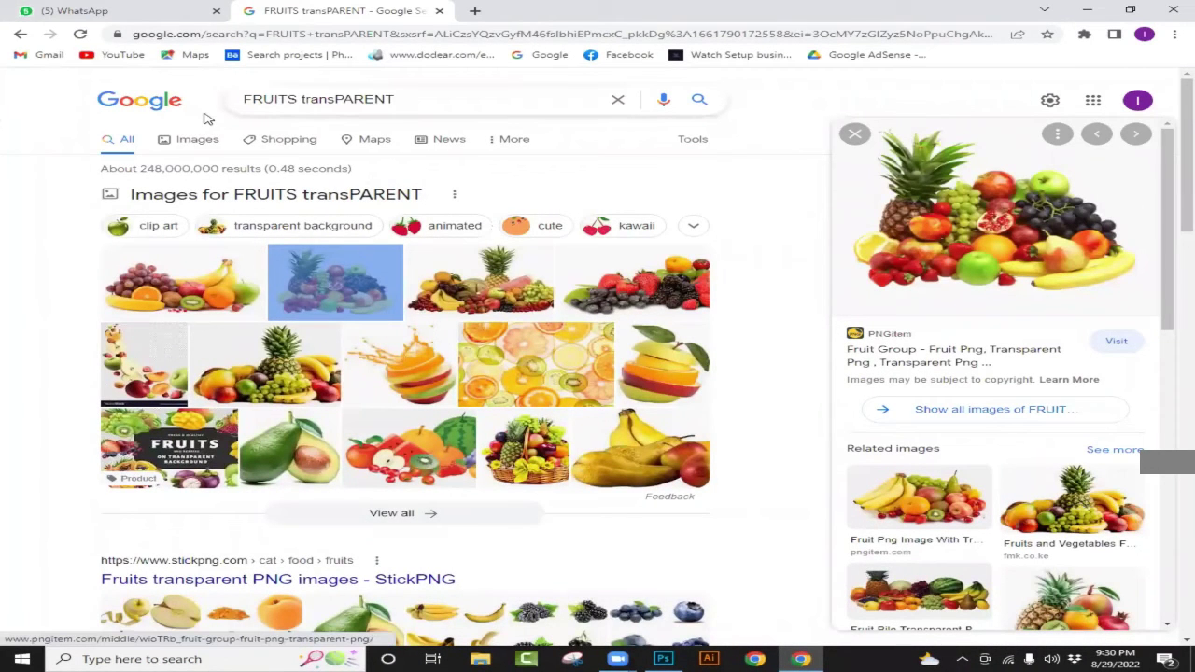
left_click(386, 101)
key("Down")
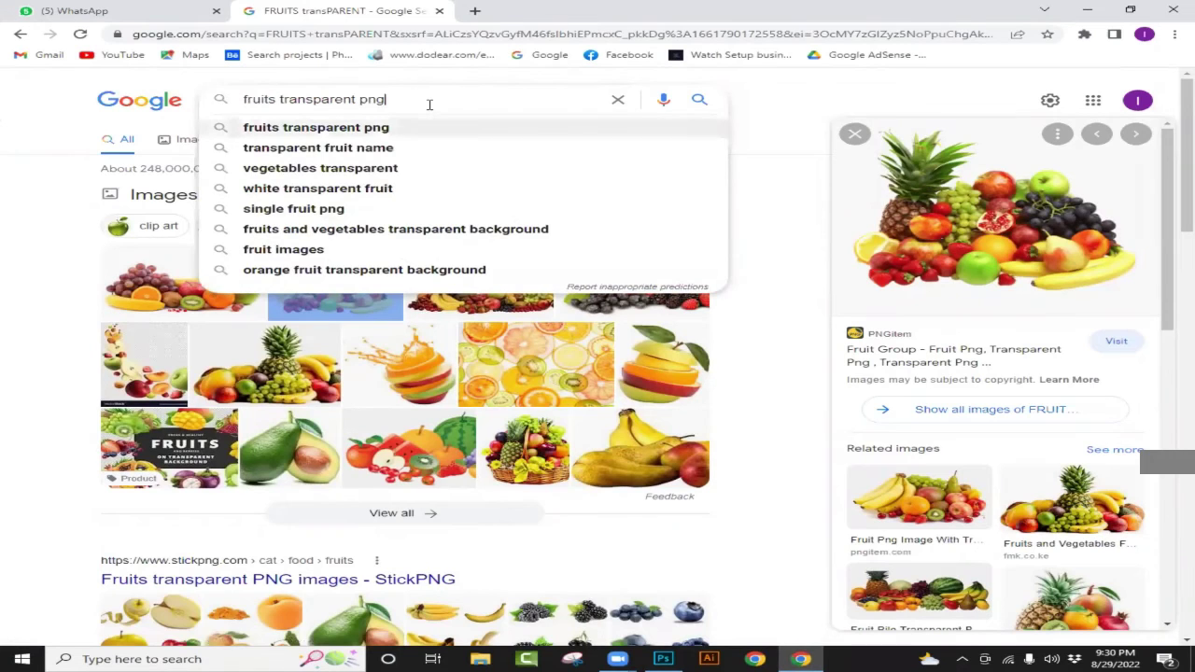
key("Return")
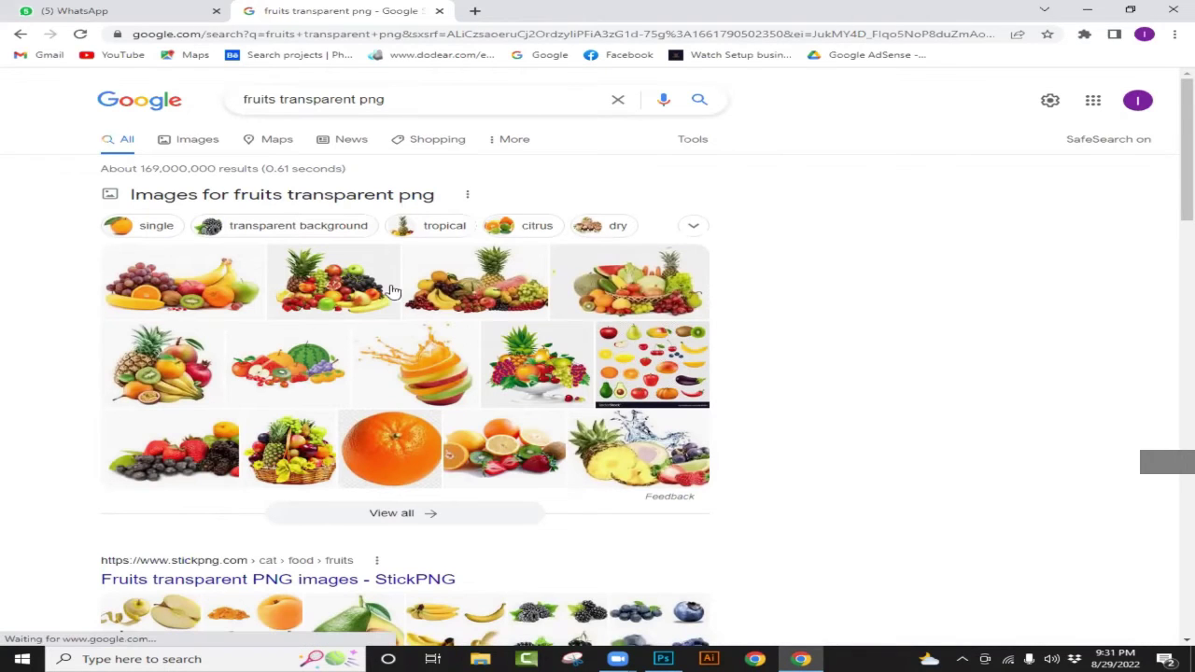
- Open the PNGitem fruit group image from the related images at 860 × 741 and copy it
left_click(157, 365)
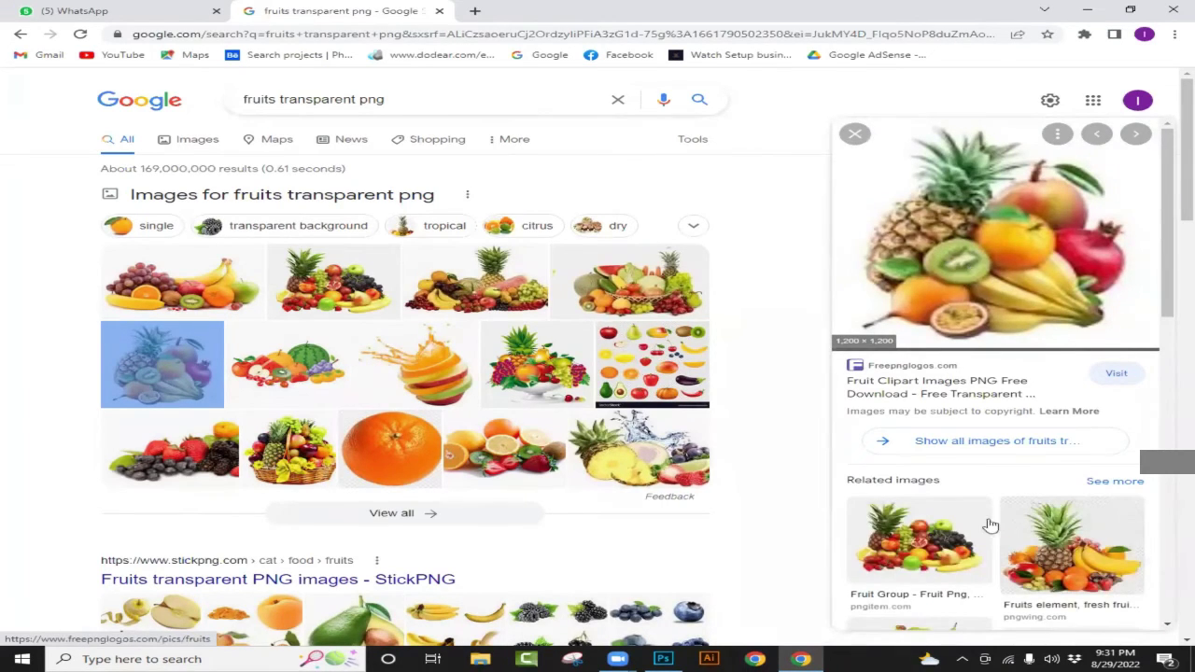
left_click(906, 552)
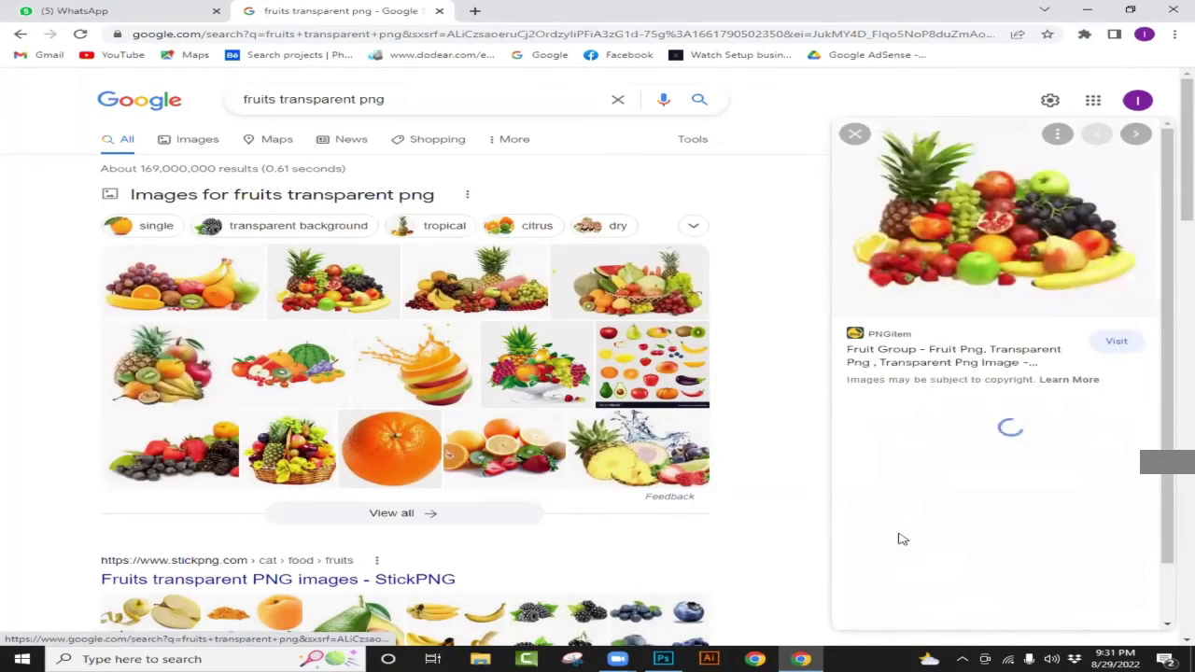
right_click(976, 224)
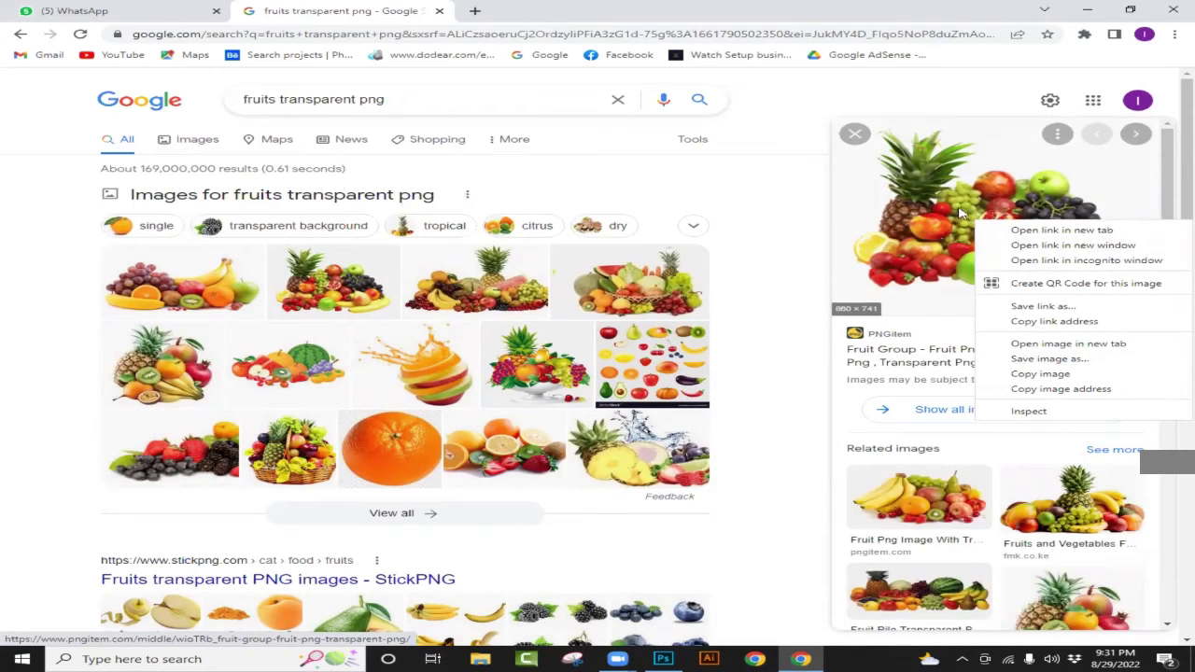
left_click(1040, 373)
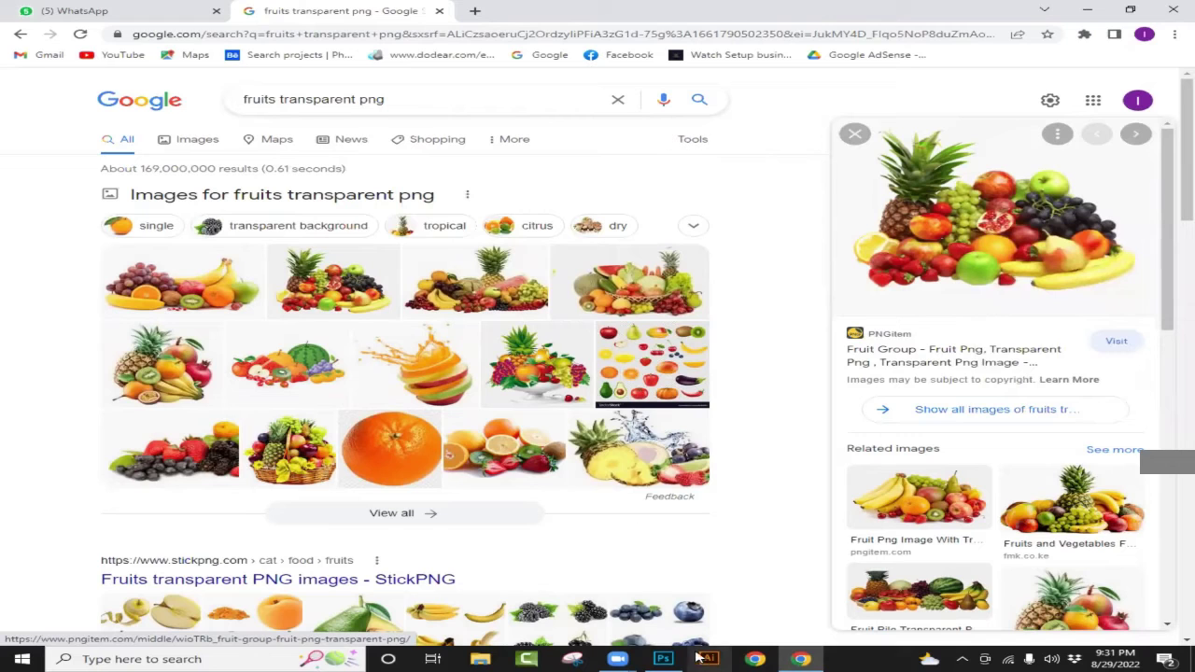
- Paste the fruit image into Layer 1 in Photoshop, scale it to about 35.69%, and place it partly overlapping the circle's right half
left_click(663, 659)
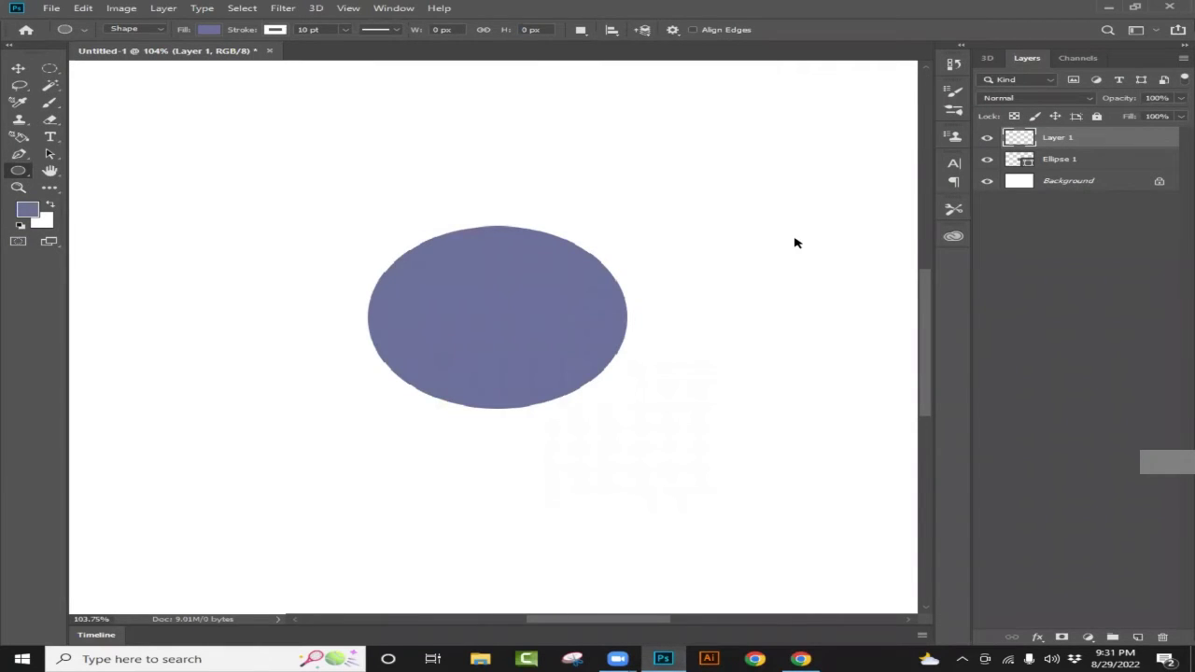
key("ctrl+v")
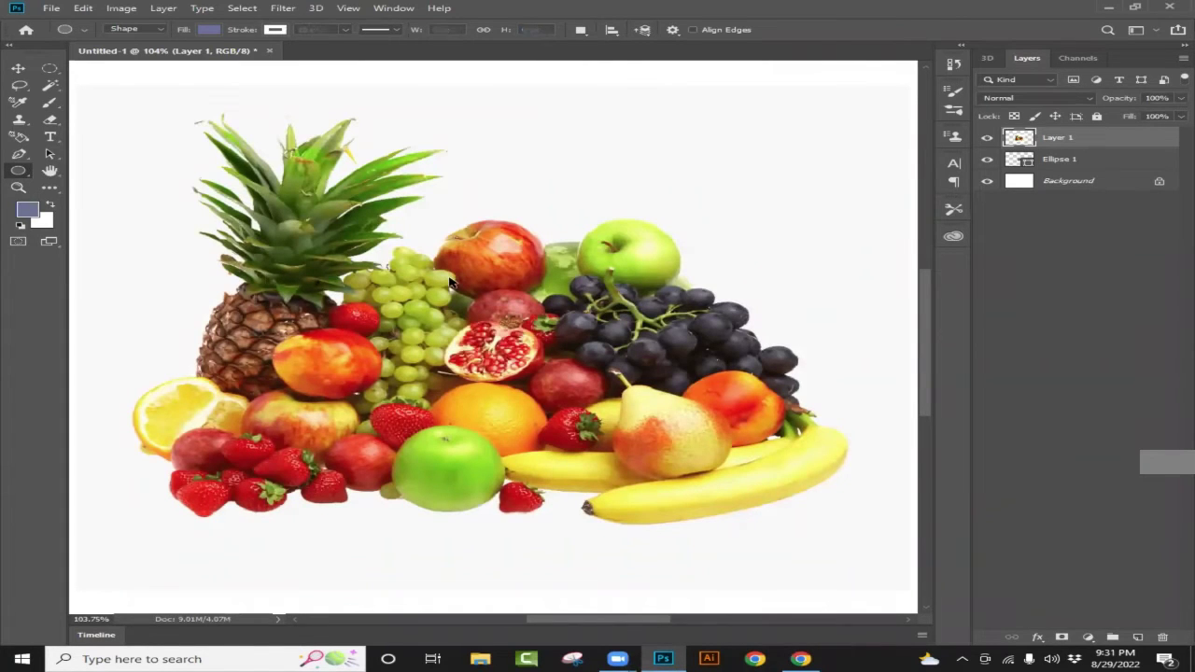
key("ctrl+t")
left_click_drag(76, 83, 342, 240)
left_click_drag(547, 295, 616, 297)
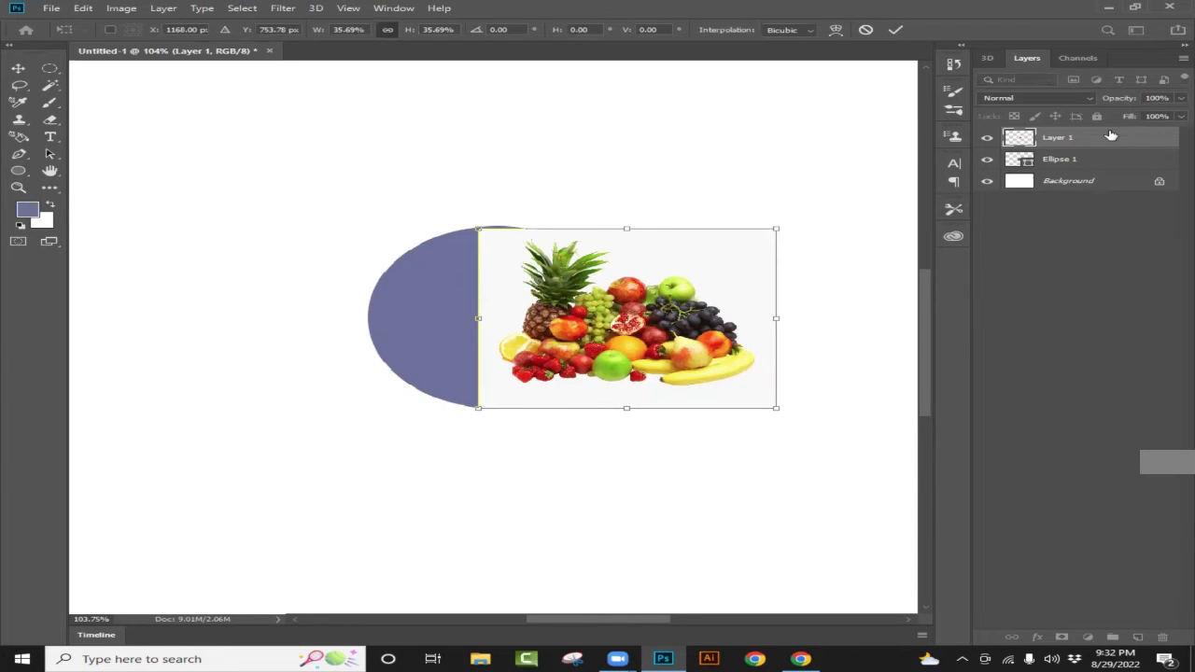
- Apply the transform and clip Layer 1 with the fruit image to the Ellipse 1 shape layer
left_click_drag(1110, 136, 1111, 145)
key("u")
left_click(1109, 146, "alt")
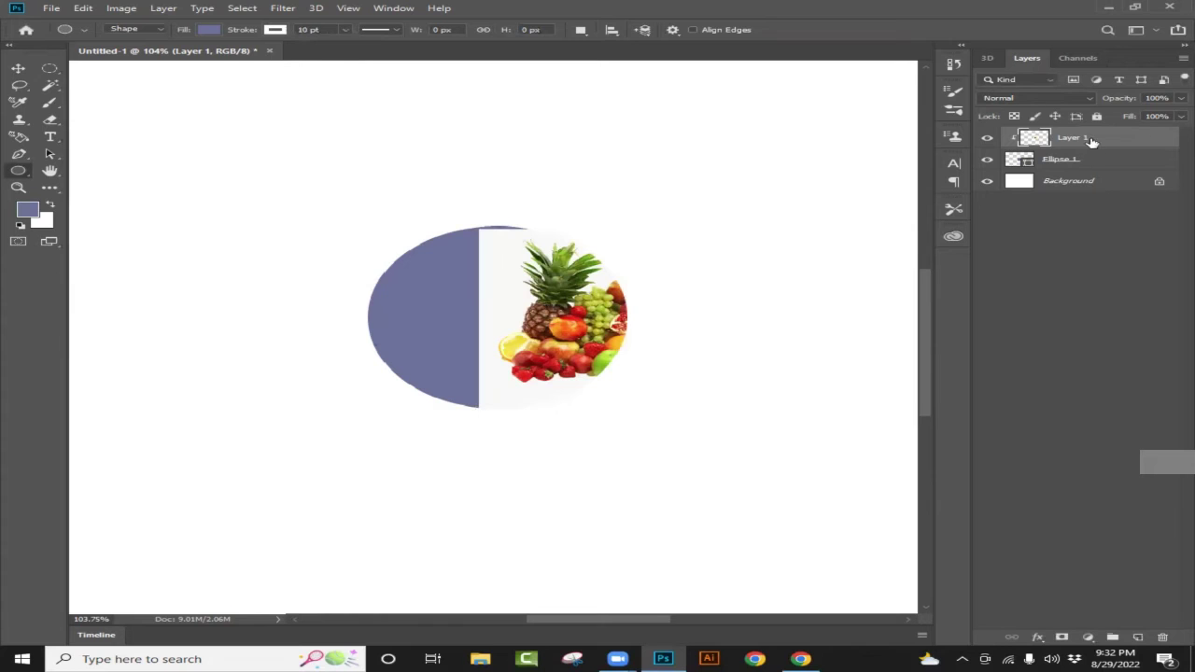
- Reposition the clipped fruit image on Layer 1 so the whole fruit group sits inside the ellipse
key("ctrl+t")
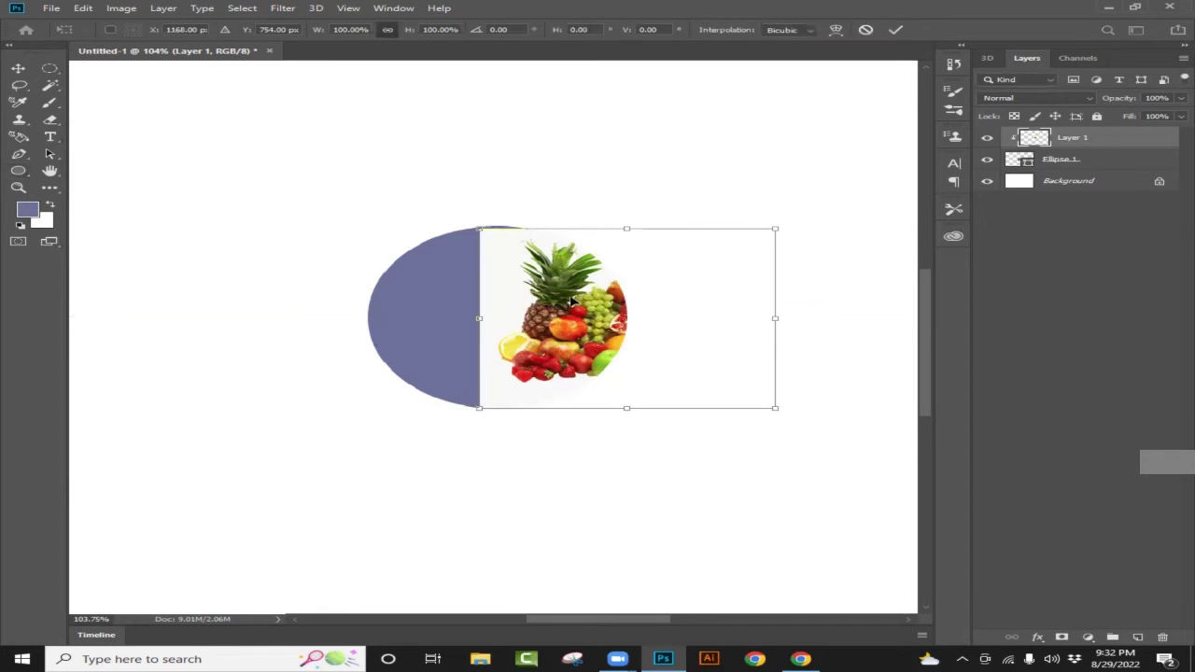
left_click_drag(572, 300, 634, 342)
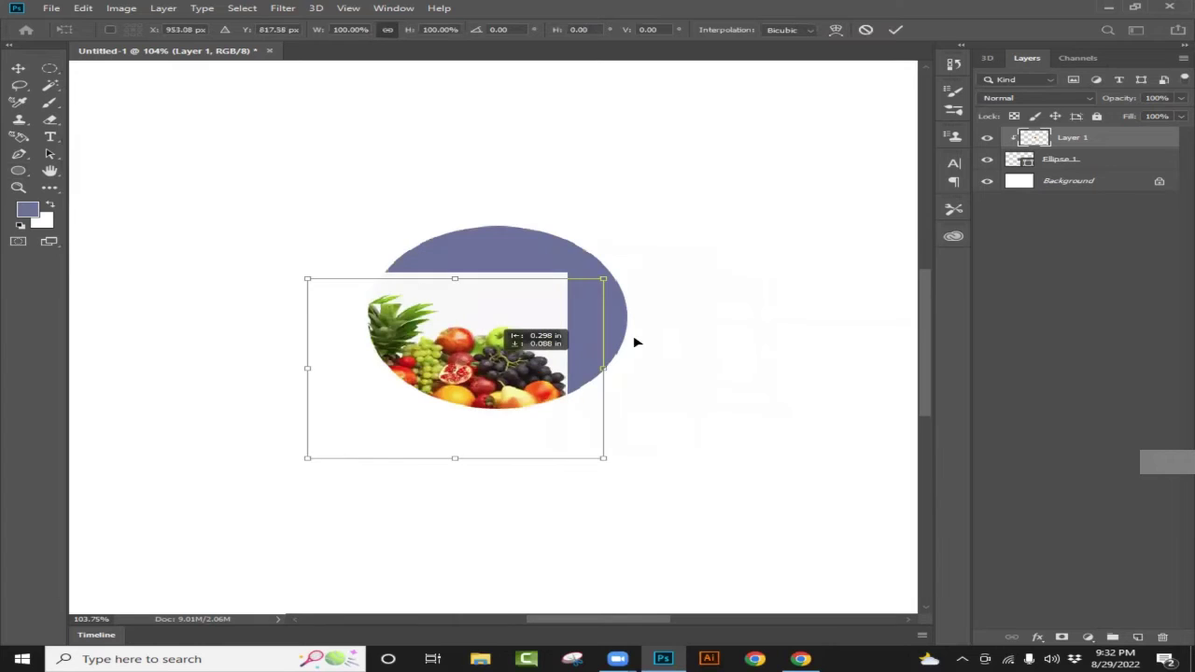
left_click_drag(607, 294, 457, 305)
left_click_drag(479, 366, 593, 357)
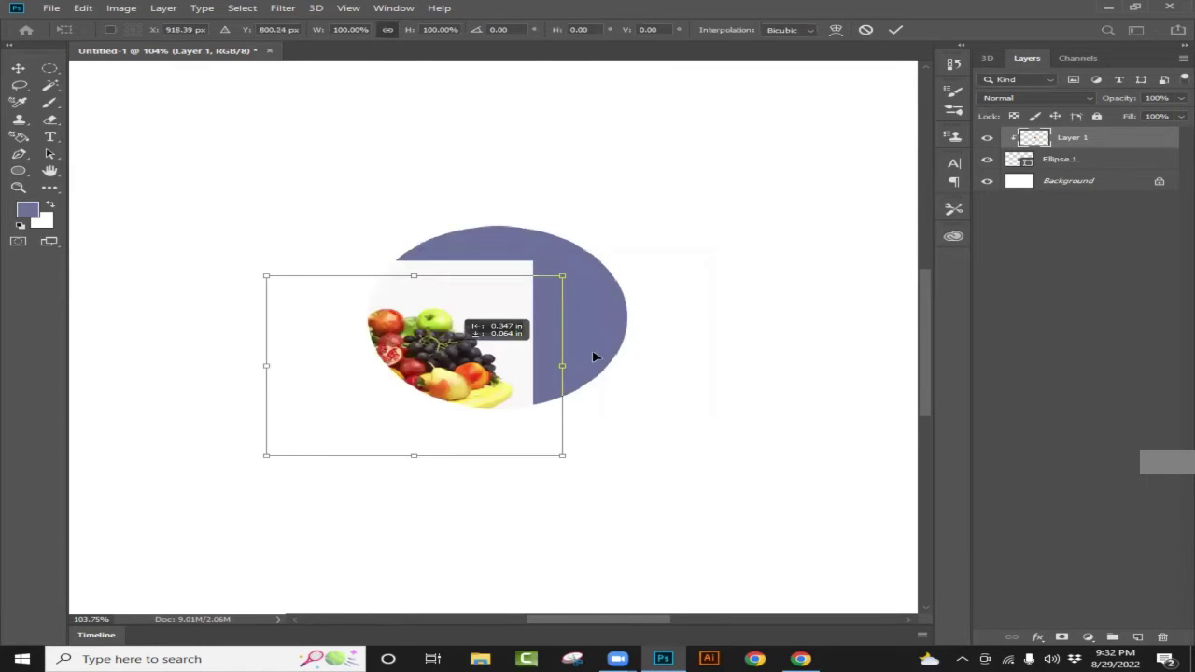
left_click_drag(605, 312, 483, 363)
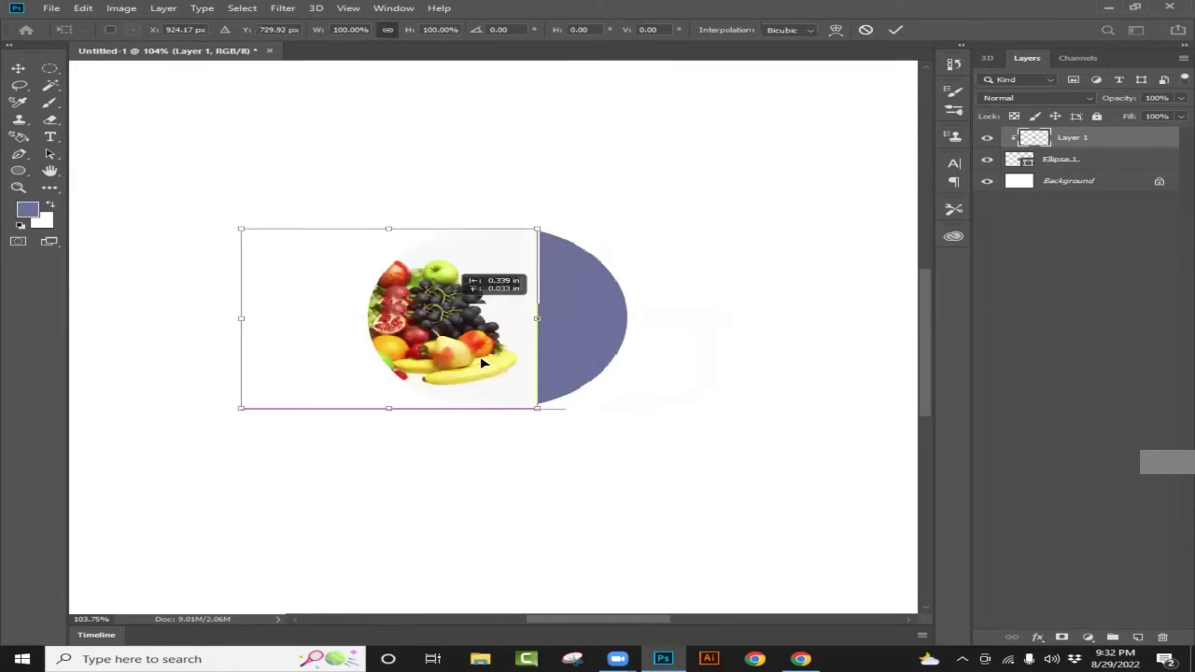
mouse_move(579, 313)
left_mouse_down()
mouse_move(502, 300)
mouse_move(497, 348)
mouse_move(599, 322)
left_mouse_up()
left_click_drag(513, 295, 616, 319)
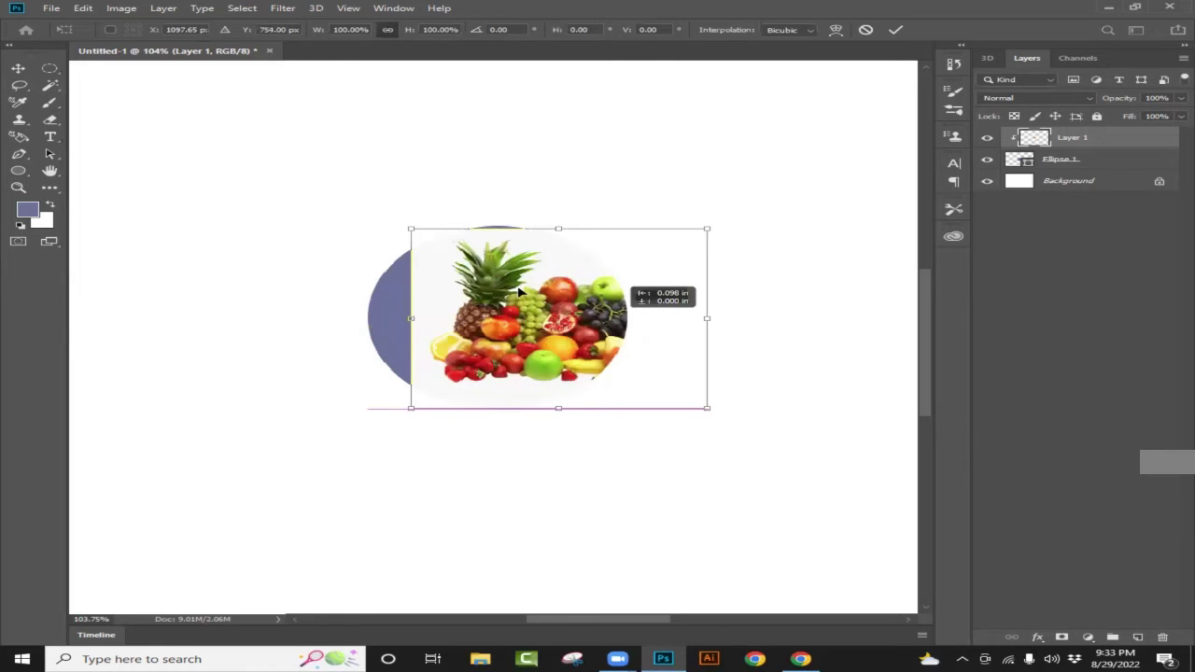
left_click_drag(482, 321, 490, 333)
left_click_drag(576, 324, 635, 402)
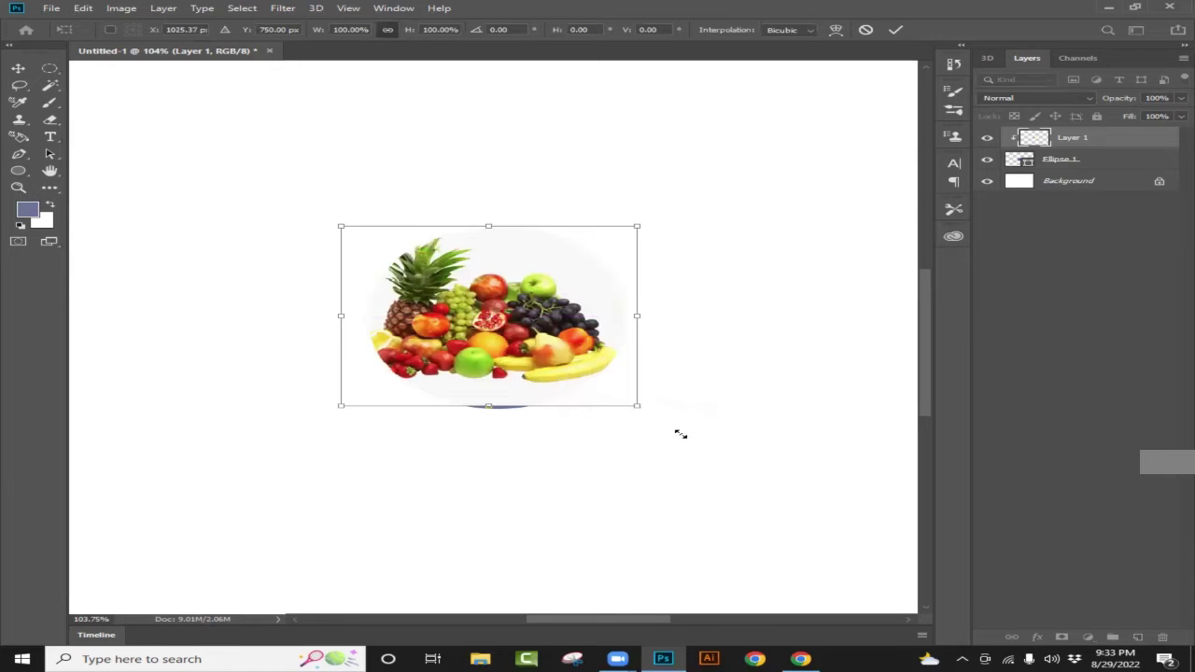
- Enlarge the clipped fruit image to about 116.65%, shift it to cover the ellipse, and apply the transform
mouse_move(661, 421)
left_mouse_down()
mouse_move(618, 379)
mouse_move(680, 429)
left_mouse_up()
left_click_drag(539, 350, 559, 342)
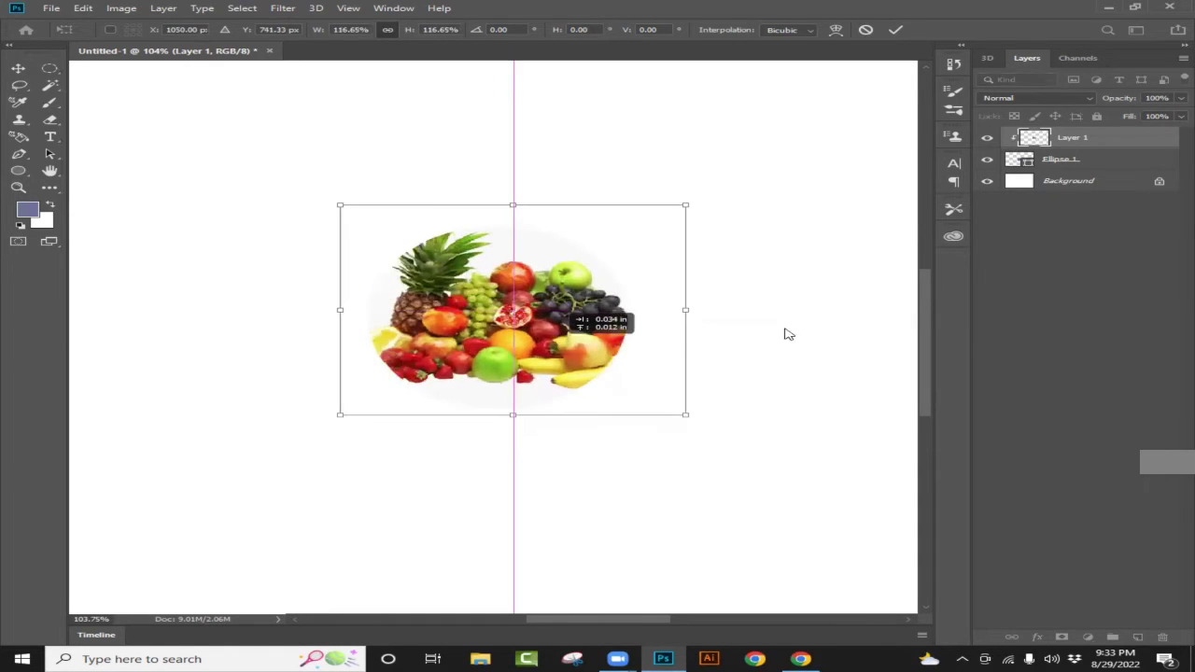
key("Return")
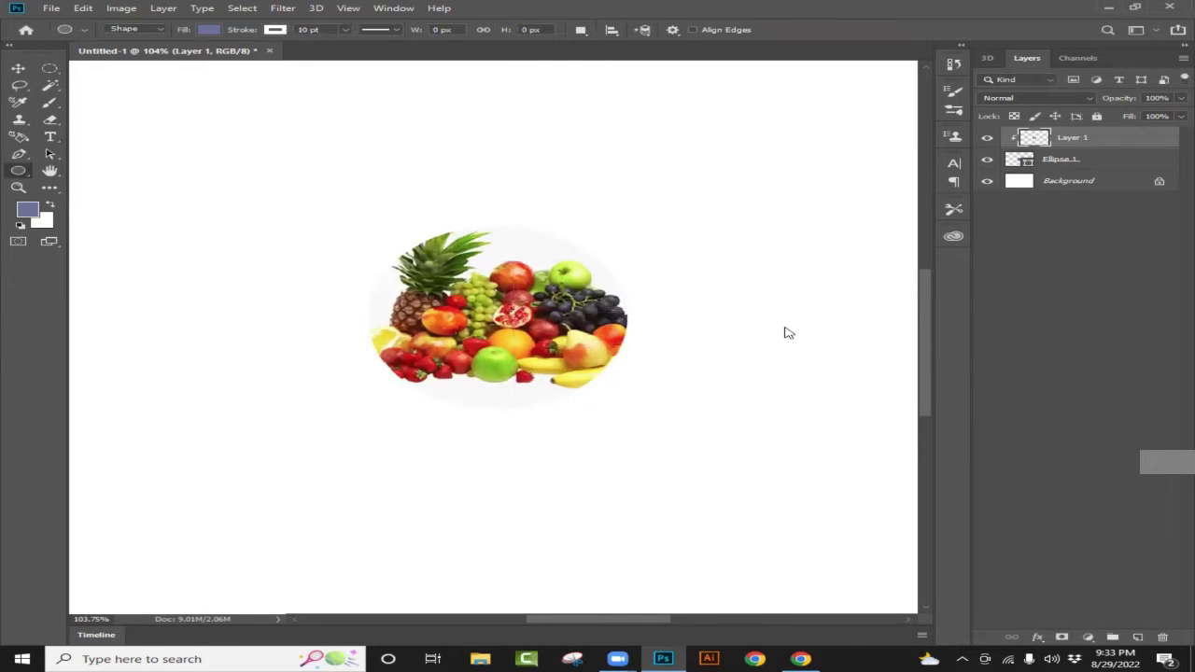
- Add a new layer above the fruit image and enter the text VEGETABLES in black 24 pt Elephant Regular
scroll(712, 320, "down", 1)
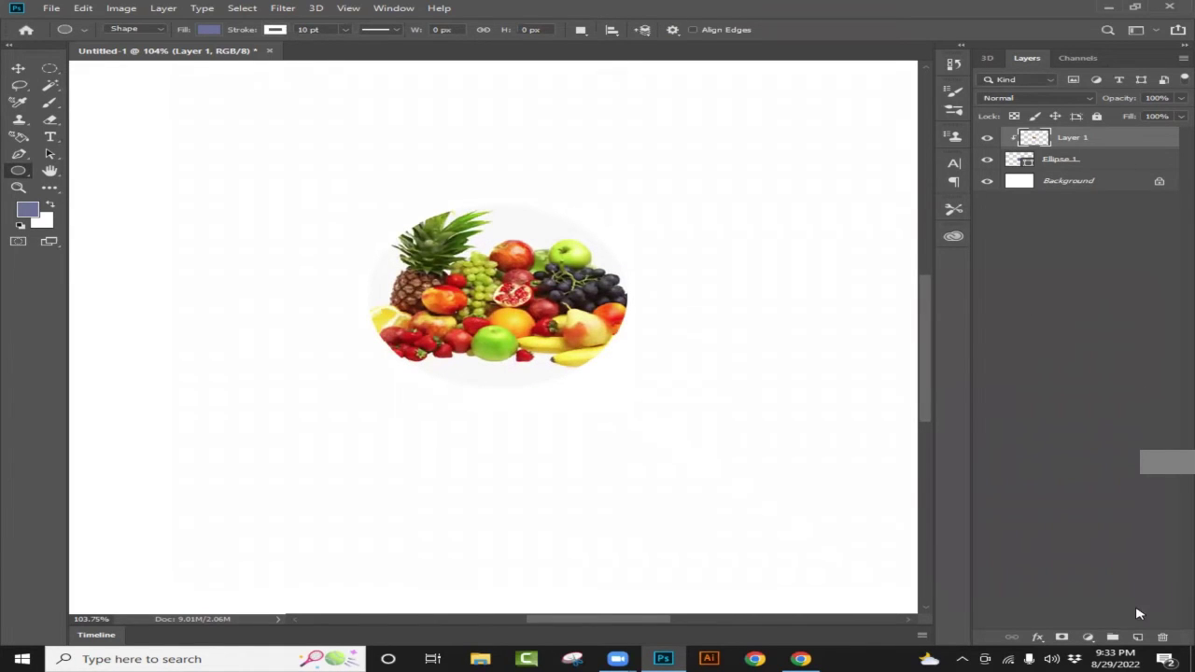
left_click(1138, 638)
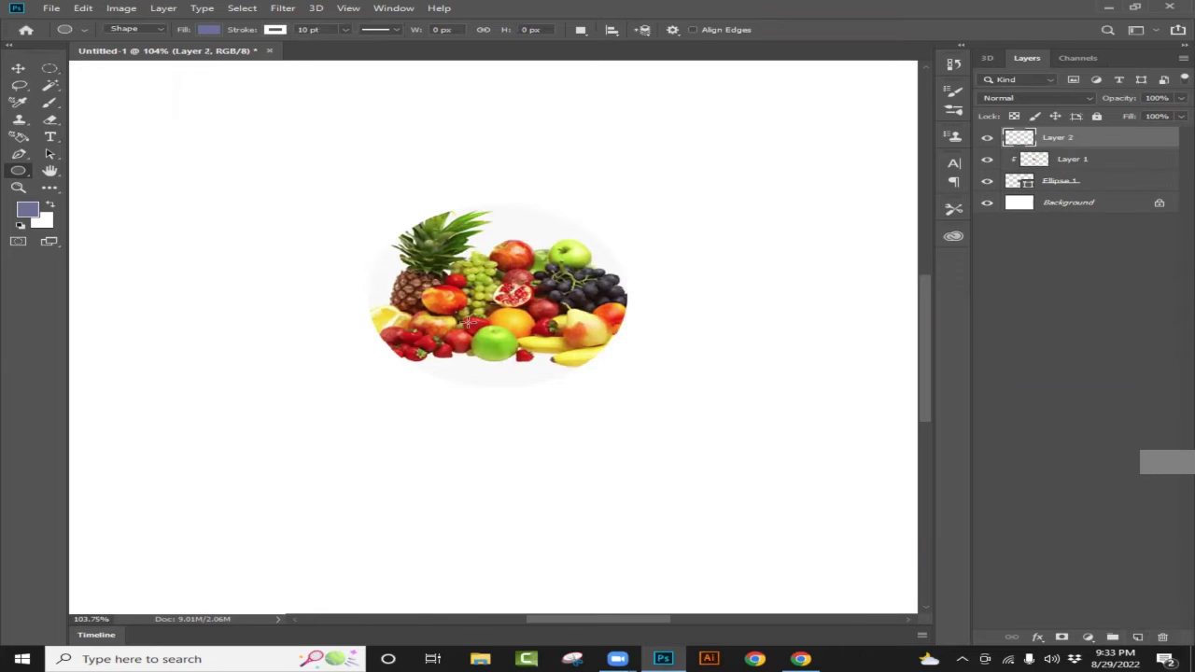
left_click(49, 138)
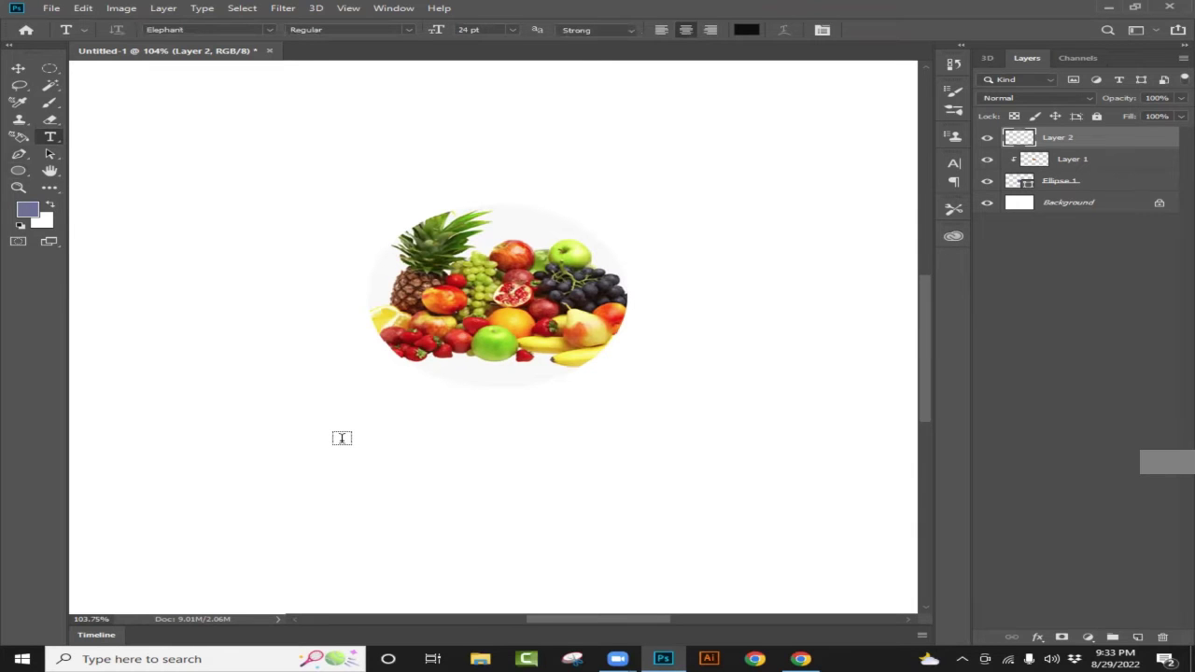
left_click(343, 439)
key("BackSpace")
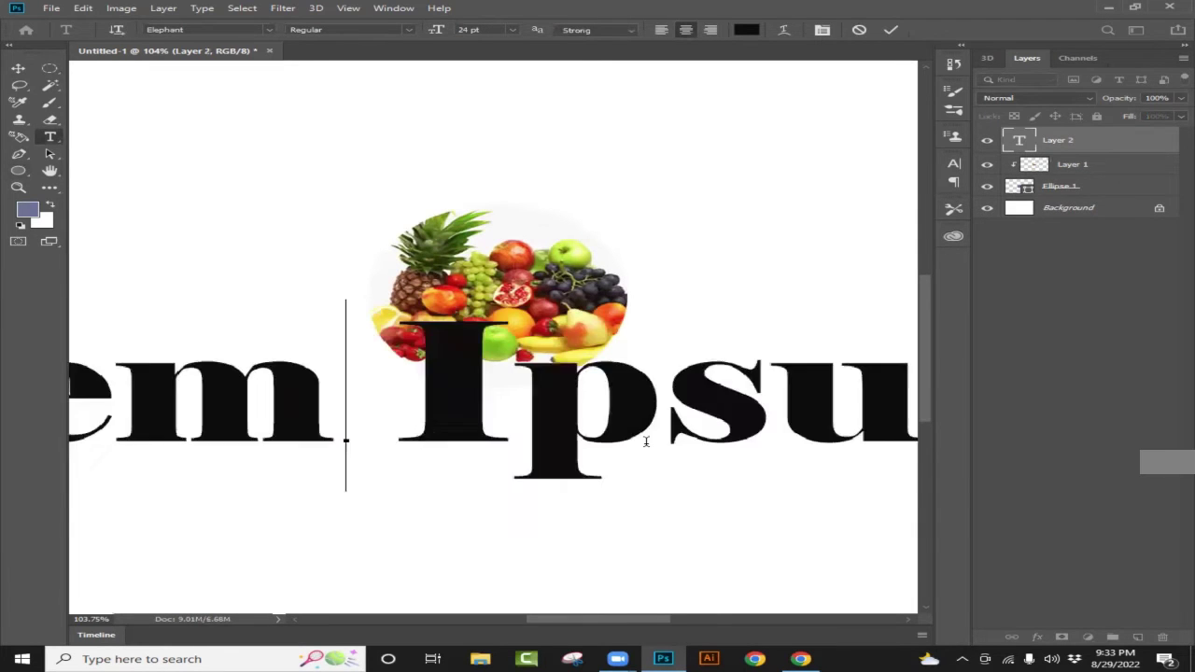
type("VEGE")
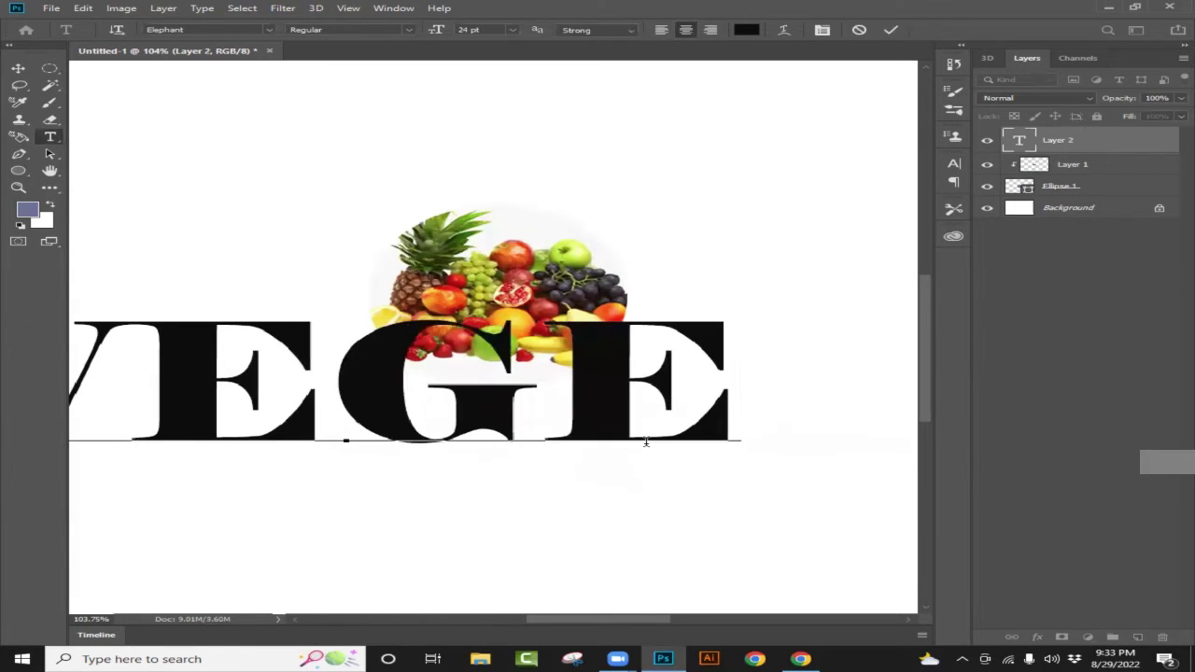
type("TABL")
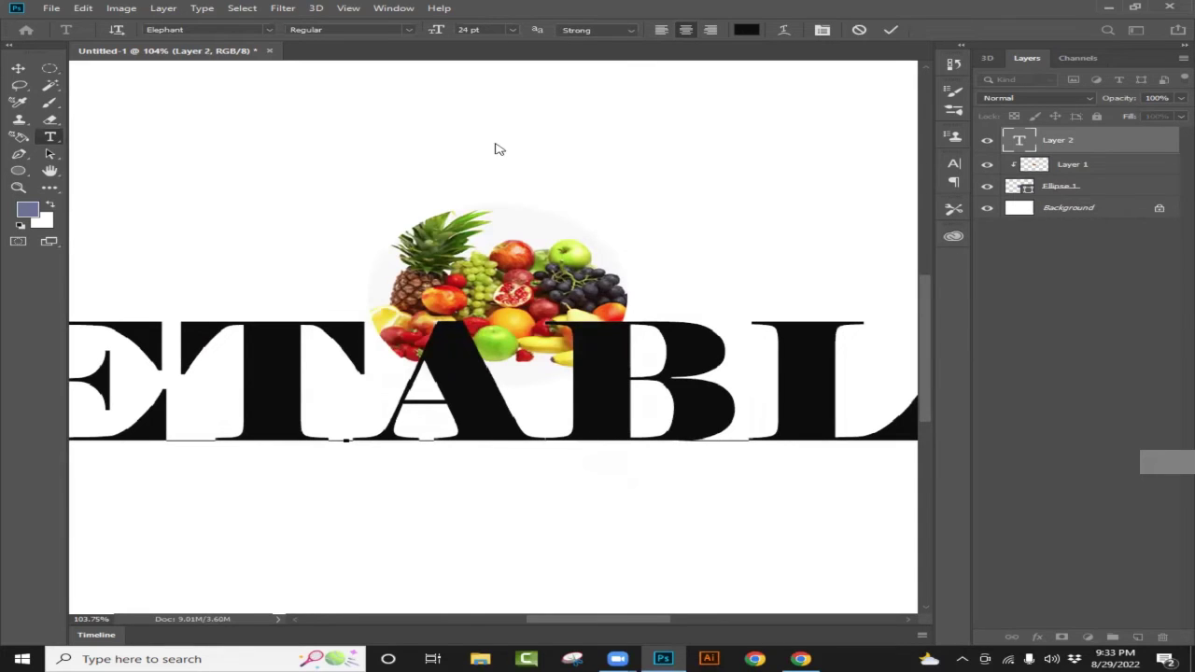
- Move the VEGETABLES text below the fruit ellipse, horizontally centred in the lower part of the canvas
scroll(566, 299, "down", 3)
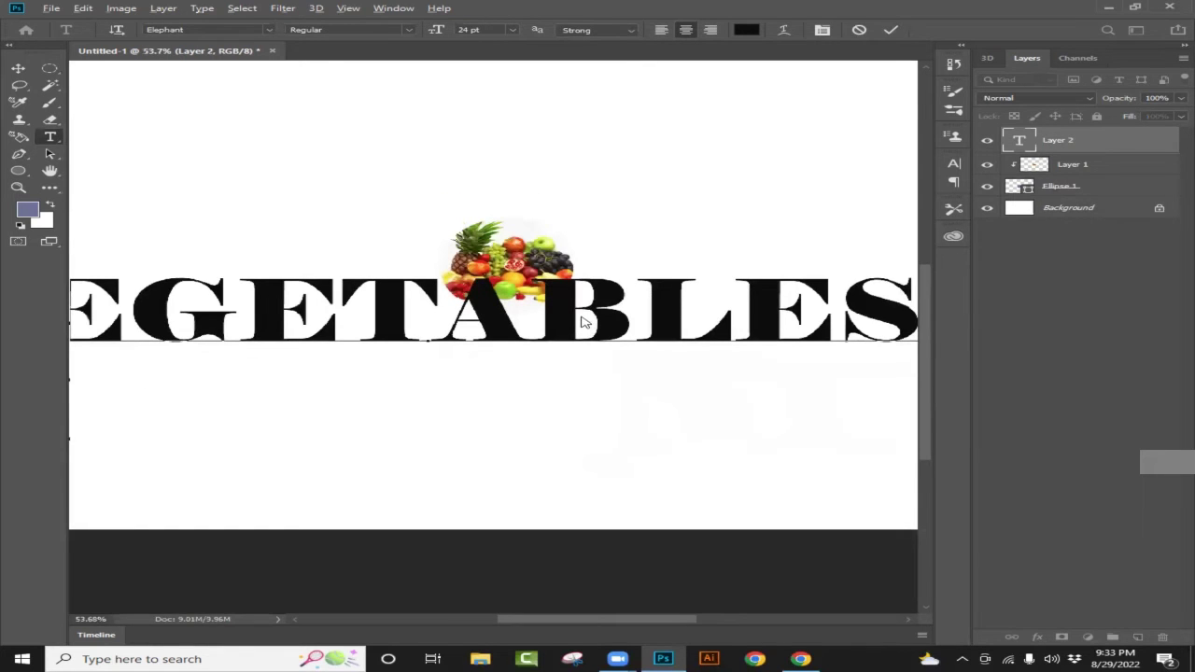
scroll(560, 355, "down", 1)
scroll(570, 365, "down", 1)
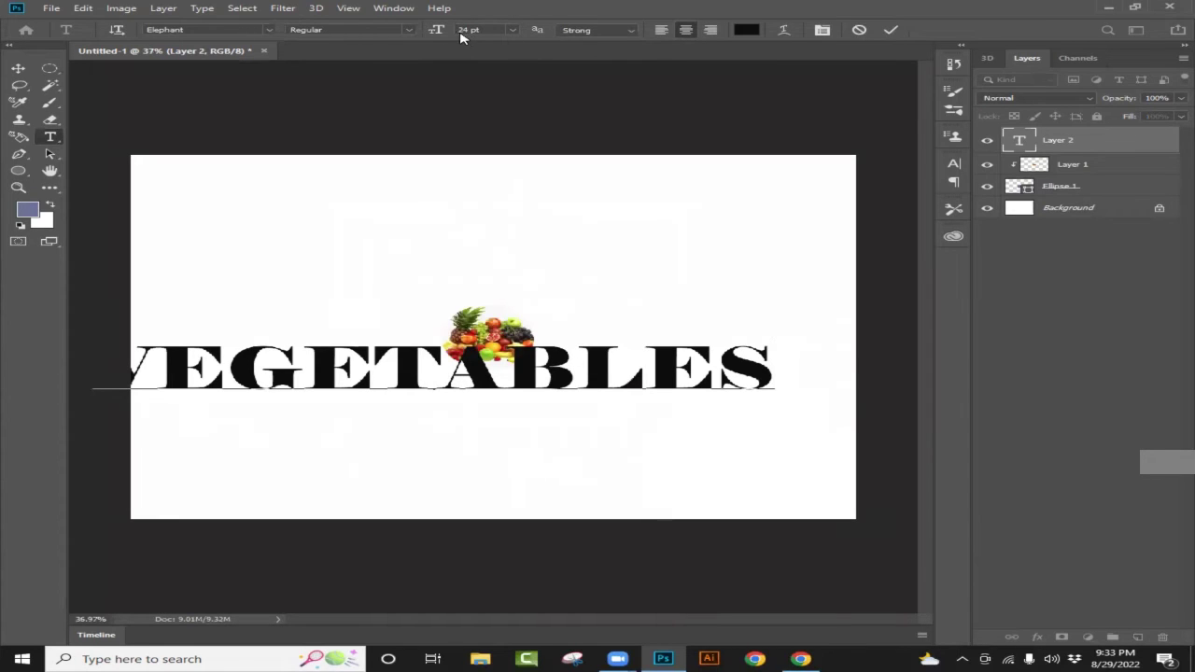
left_click(18, 68)
left_click_drag(495, 390, 553, 422)
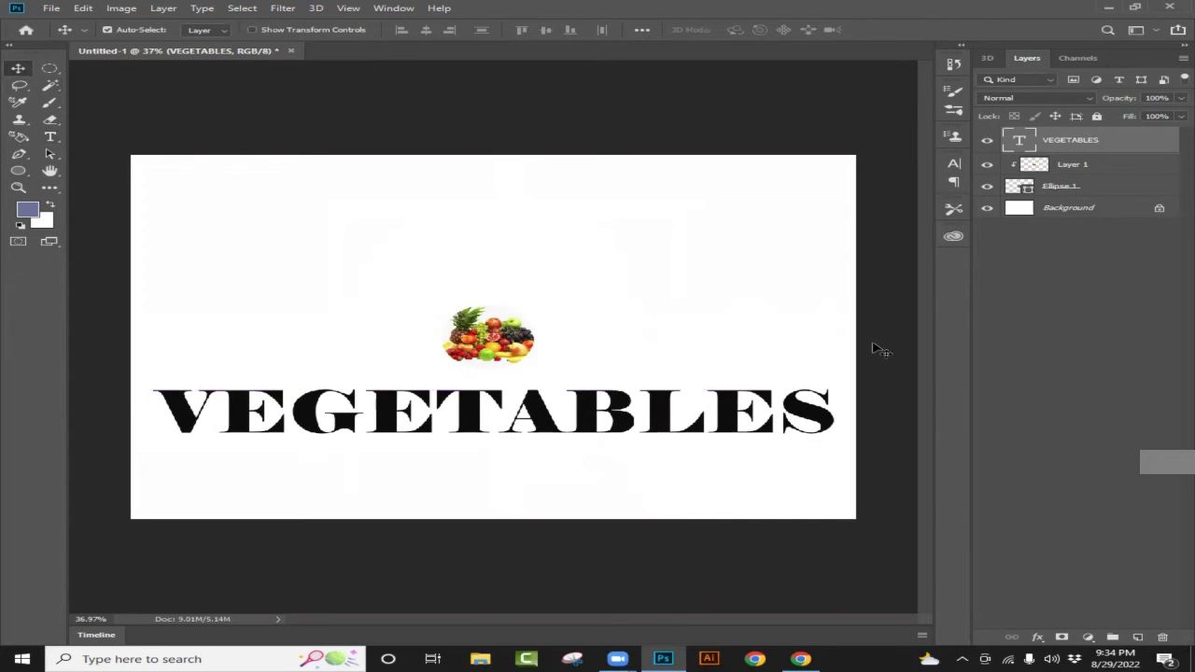
left_click_drag(552, 437, 556, 459)
key("Return")
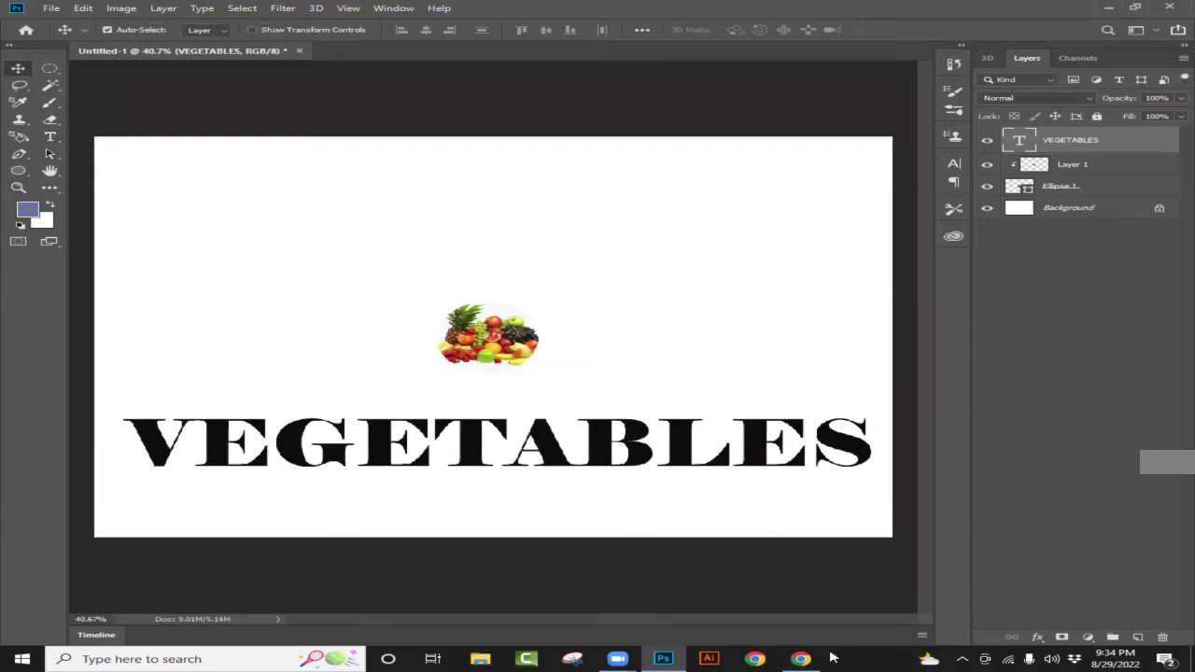
- Switch to Chrome and search Google for "tomato png transparent"
left_click(800, 658)
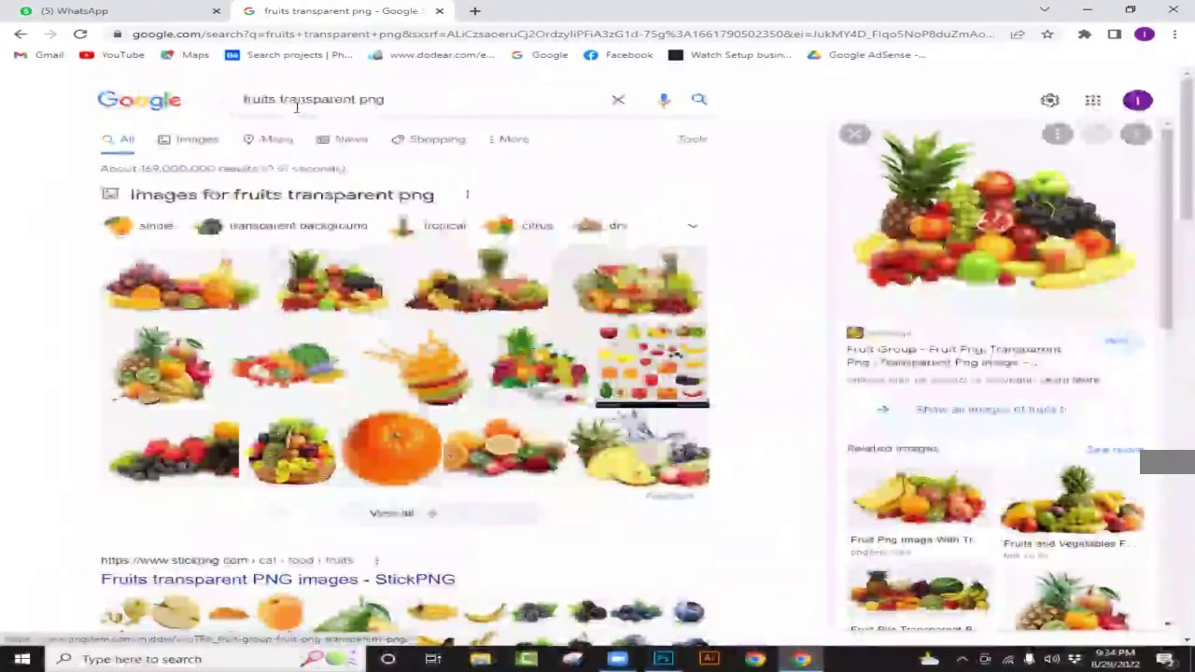
left_click(512, 101)
key("Left")
key("Left")
key("Left")
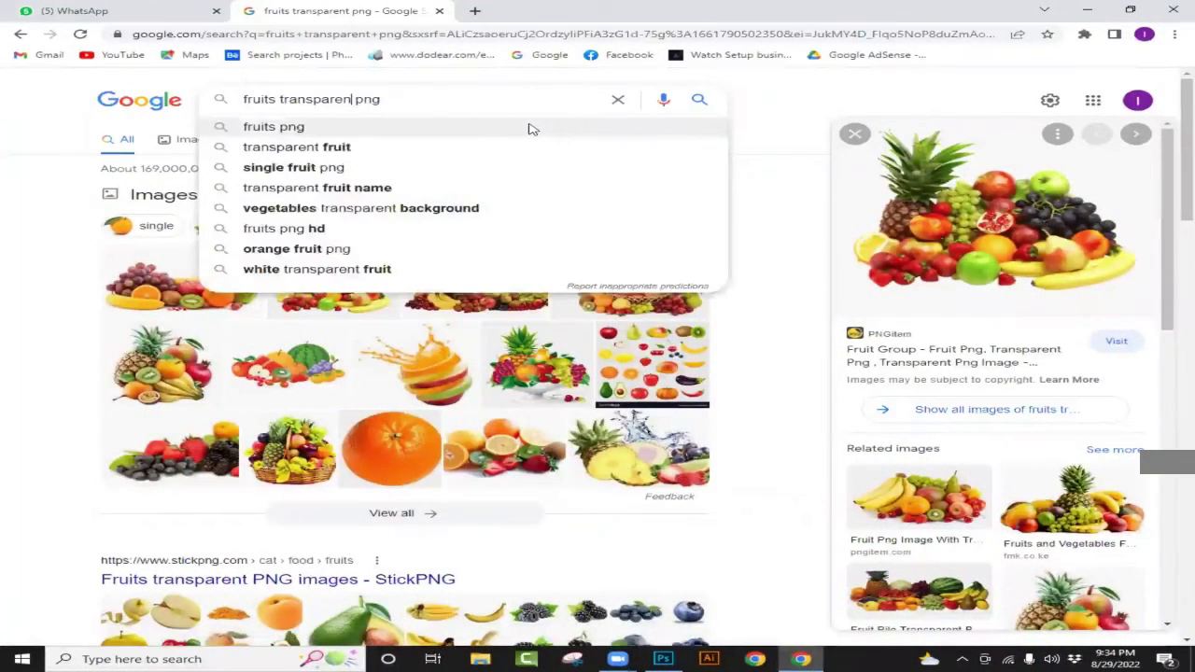
key("BackSpace")
key("BackSpace")
key("BackSpace")
key("BackSpace")
key("BackSpace")
key("BackSpace")
key("BackSpace")
key("BackSpace")
key("BackSpace")
key("BackSpace")
key("BackSpace")
key("BackSpace")
key("BackSpace")
key("BackSpace")
key("BackSpace")
key("BackSpace")
key("BackSpace")
key("BackSpace")
key("BackSpace")
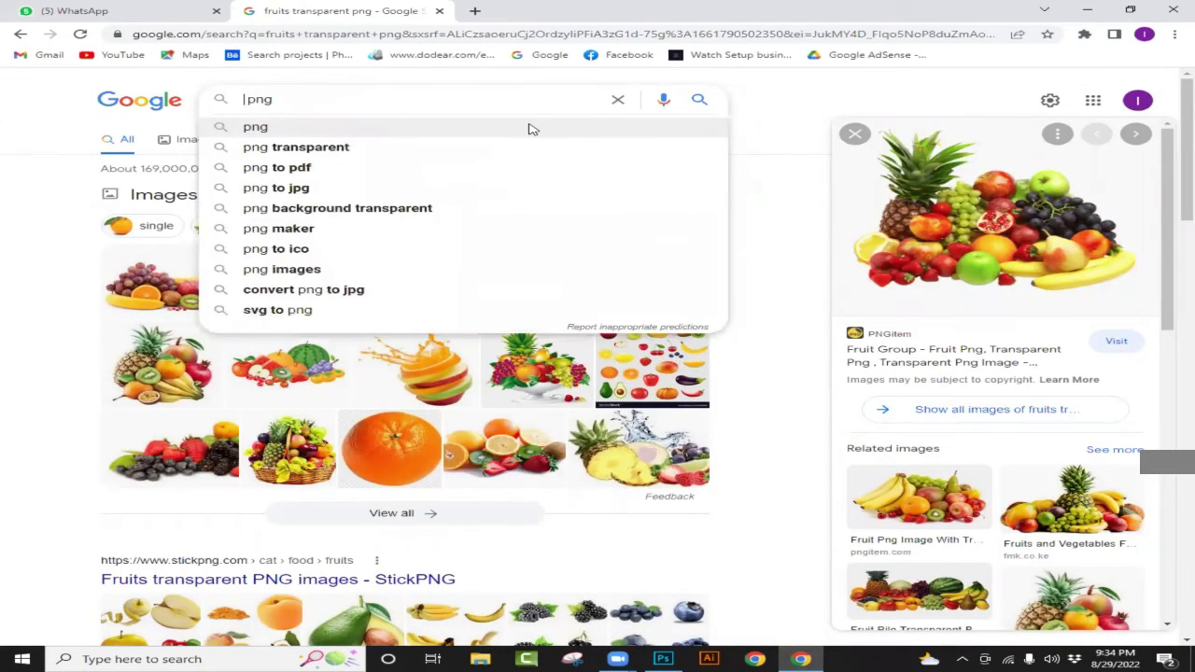
type("VEGT")
key("BackSpace")
key("BackSpace")
key("BackSpace")
key("BackSpace")
type("TOMATO")
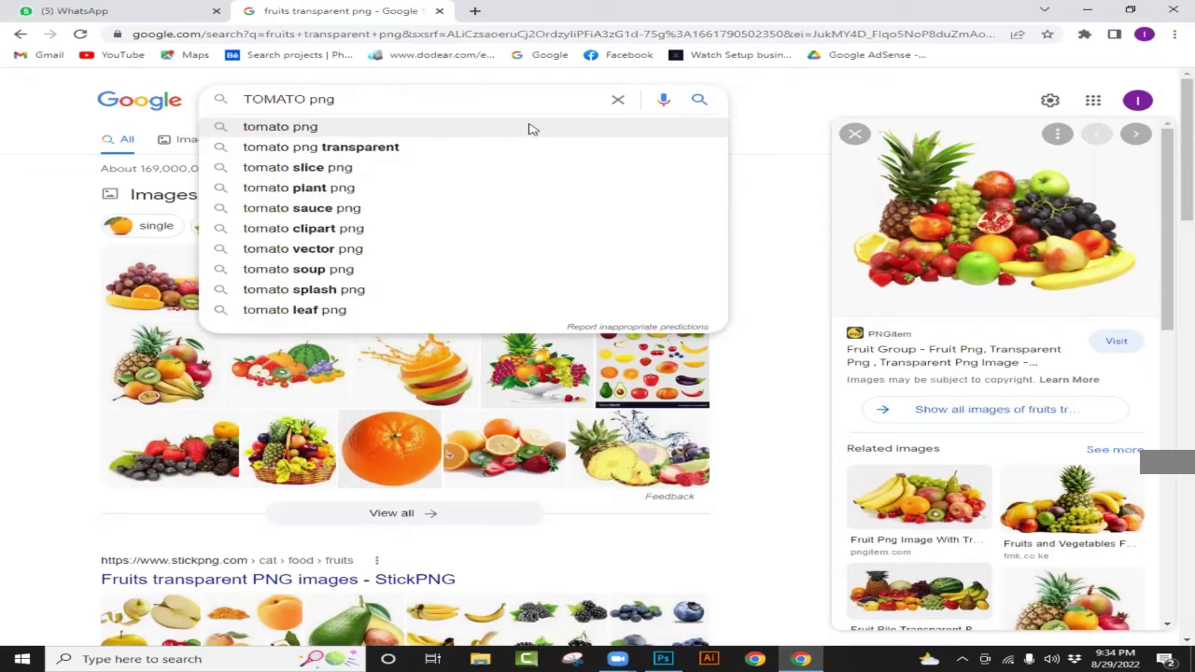
key("Down")
key("Return")
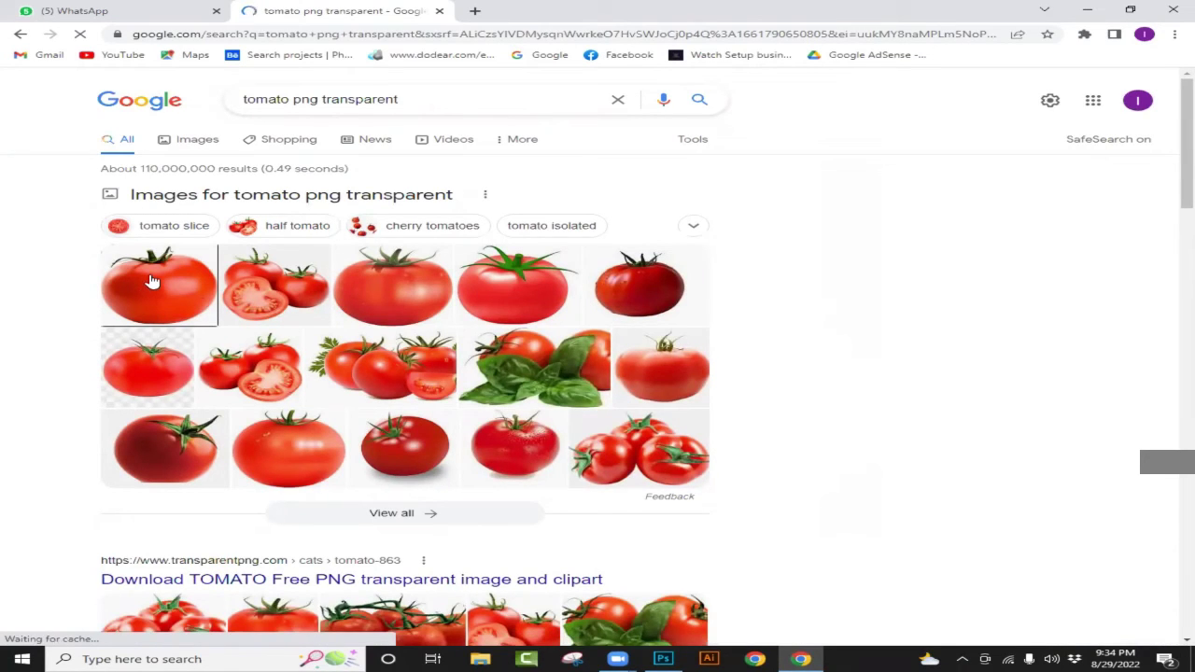
- Look through the tomato results and copy the SeekPNG tomato image at 820 × 765
scroll(816, 272, "down", 3)
scroll(564, 392, "up", 3)
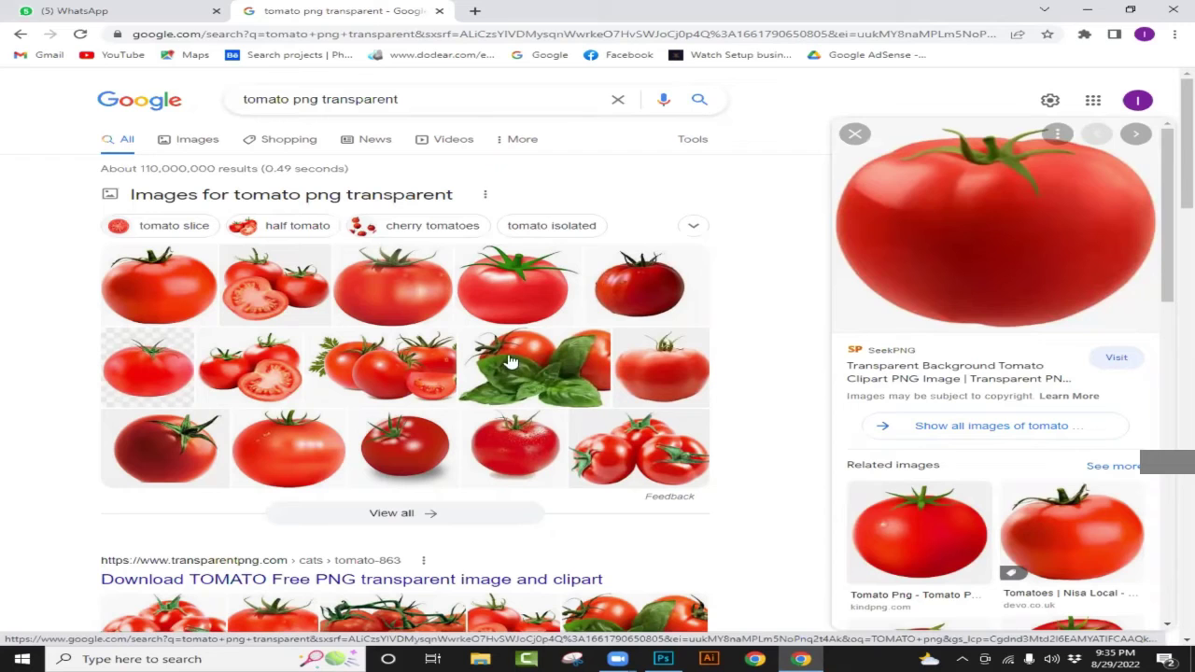
right_click(1003, 237)
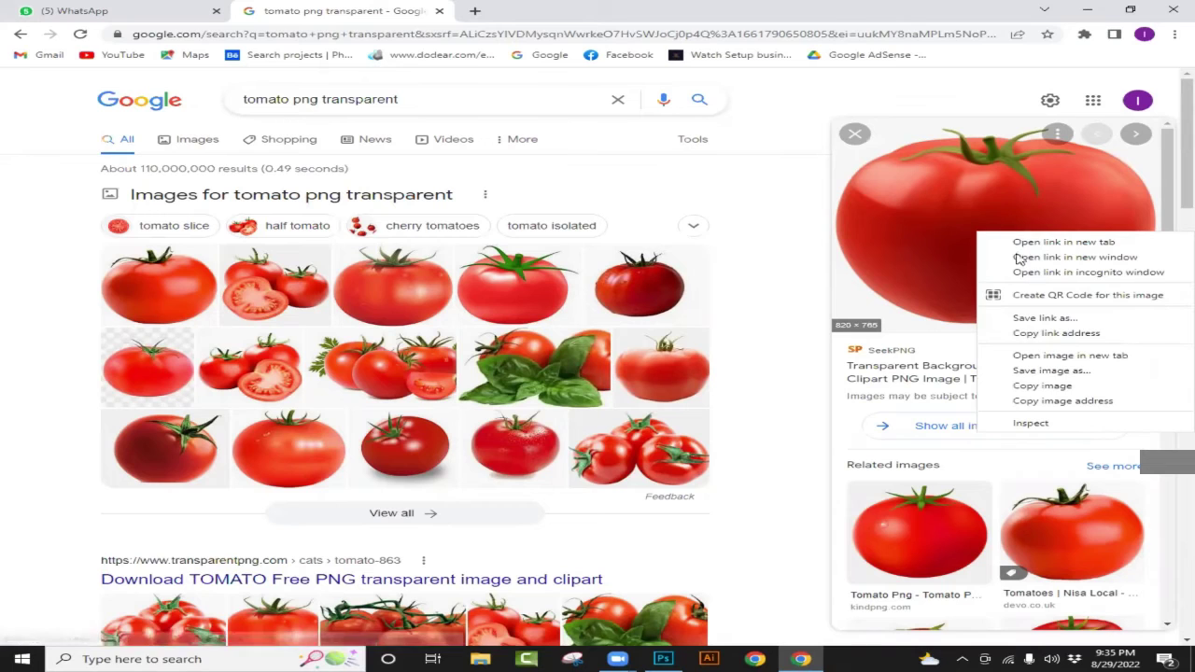
left_click(1033, 388)
- Switch to Photoshop, add a new layer above the VEGETABLES text, paste the tomato, and move it over the word's first letters
left_click(663, 659)
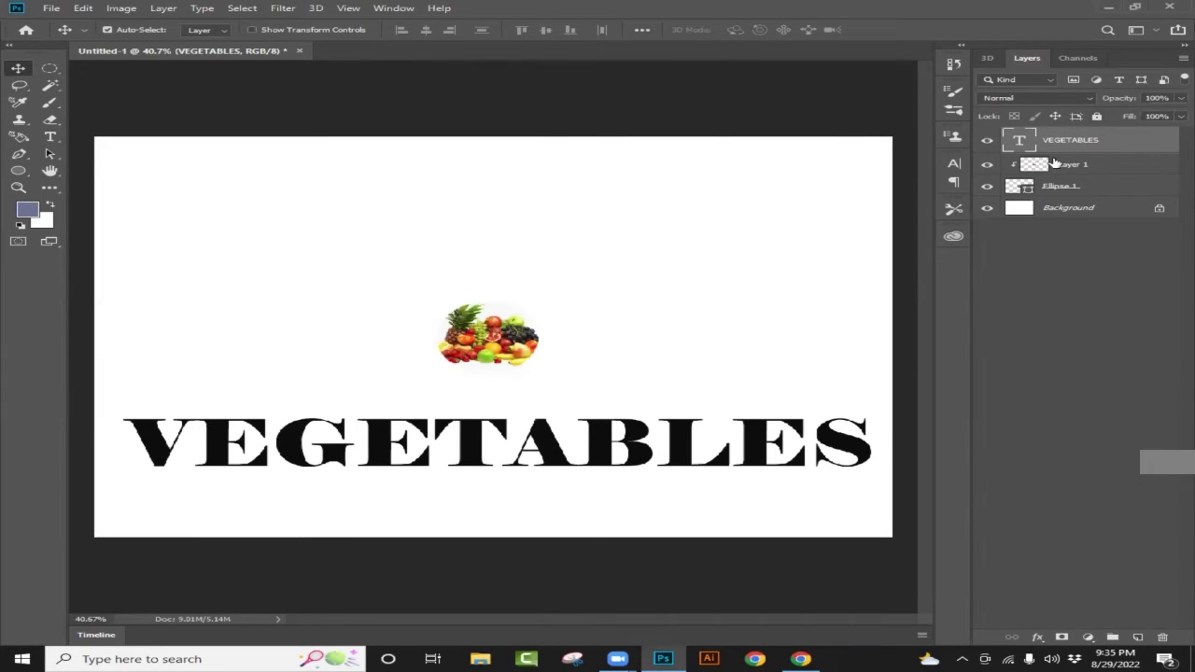
left_click(1137, 638)
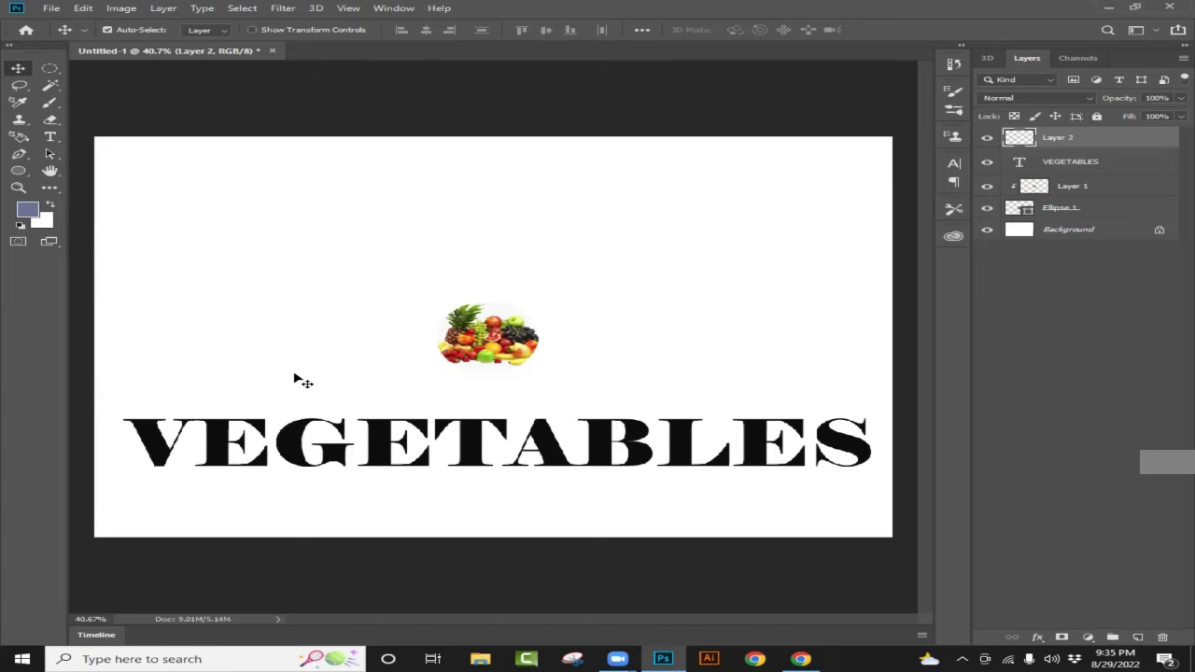
key("ctrl+v")
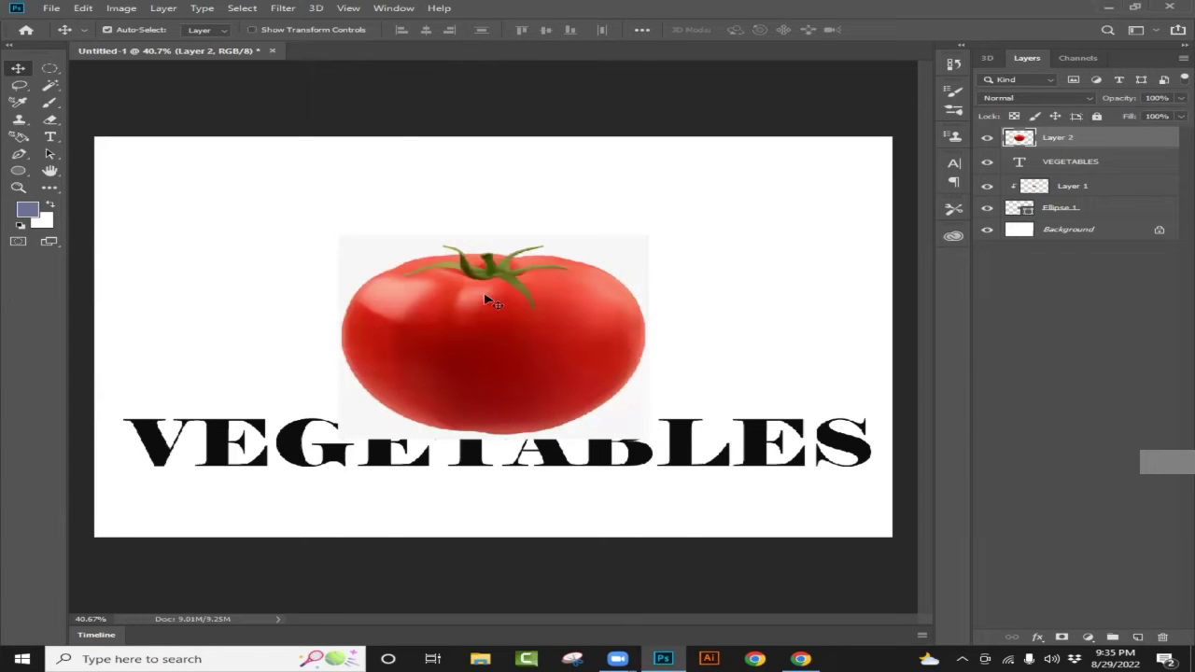
left_click_drag(458, 373, 387, 485)
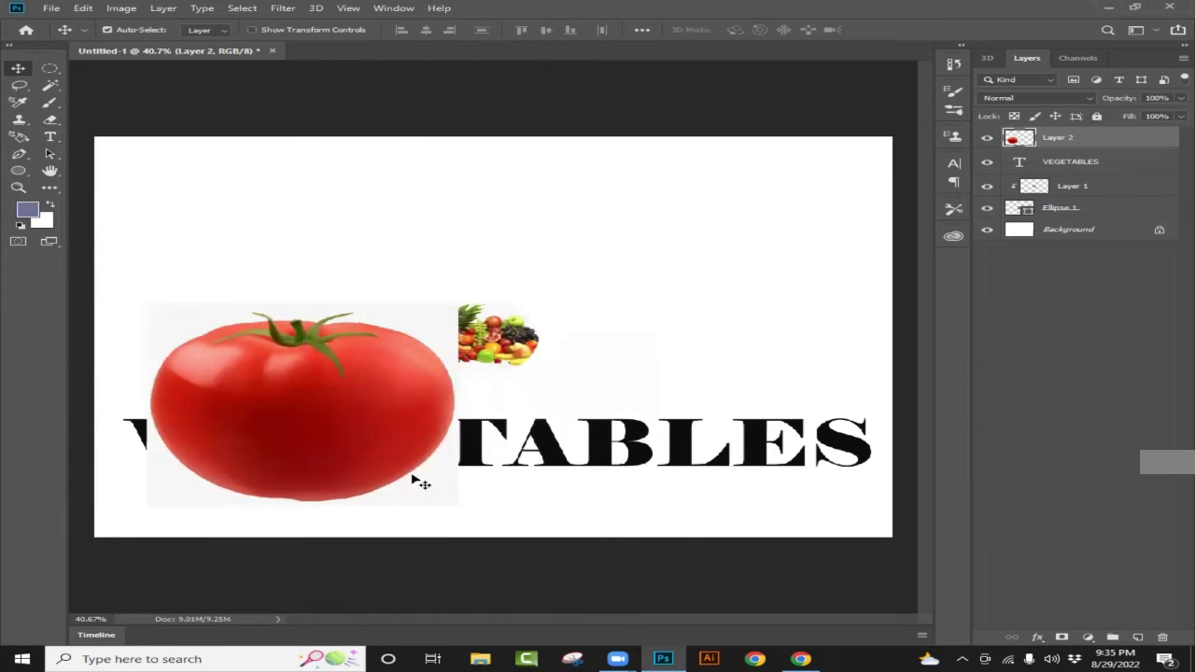
- Scale the tomato on Layer 2 to about 61.97% and place it over the letters VE
key("ctrl+t")
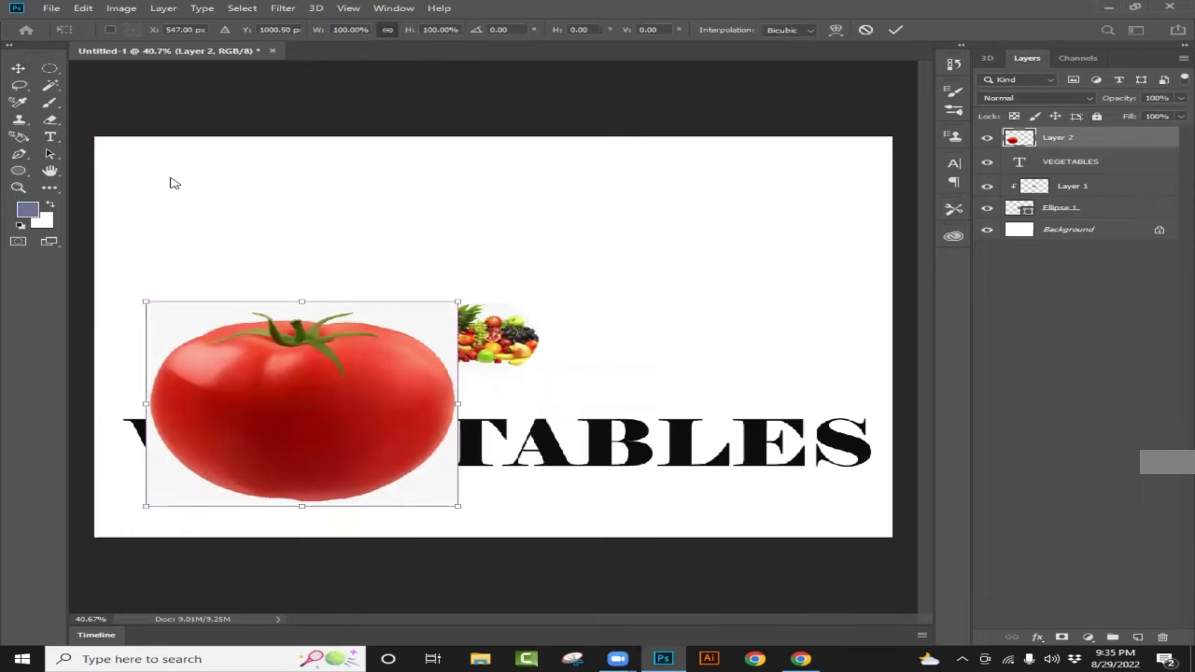
left_click_drag(440, 497, 397, 467)
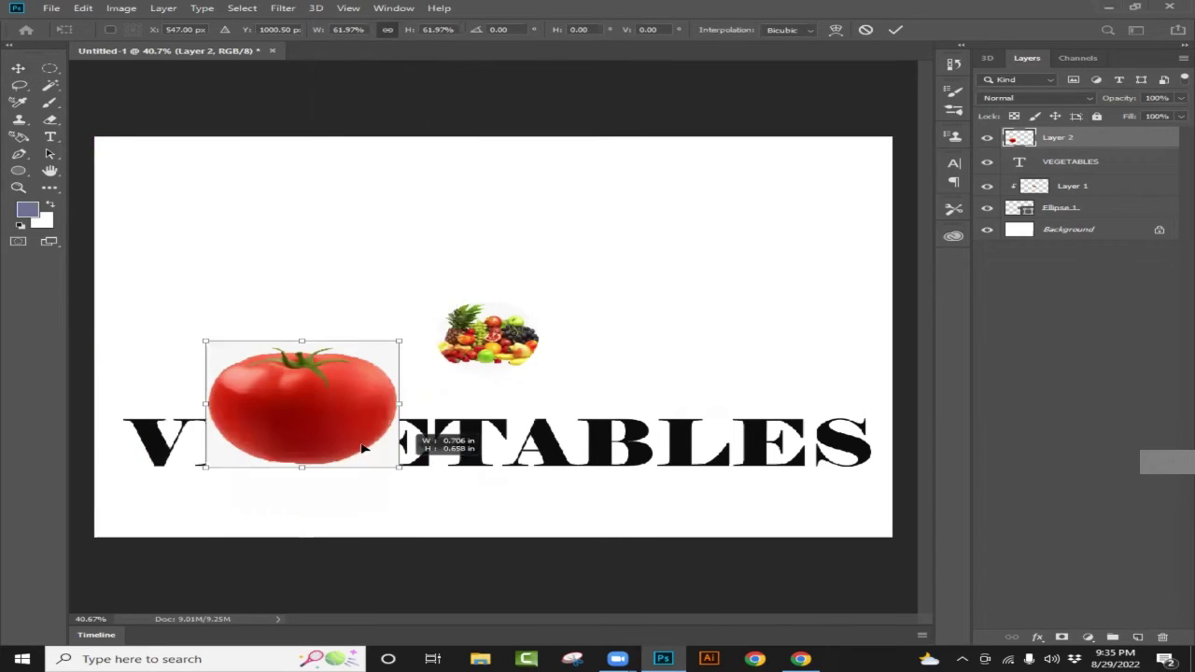
left_click_drag(307, 446, 242, 459)
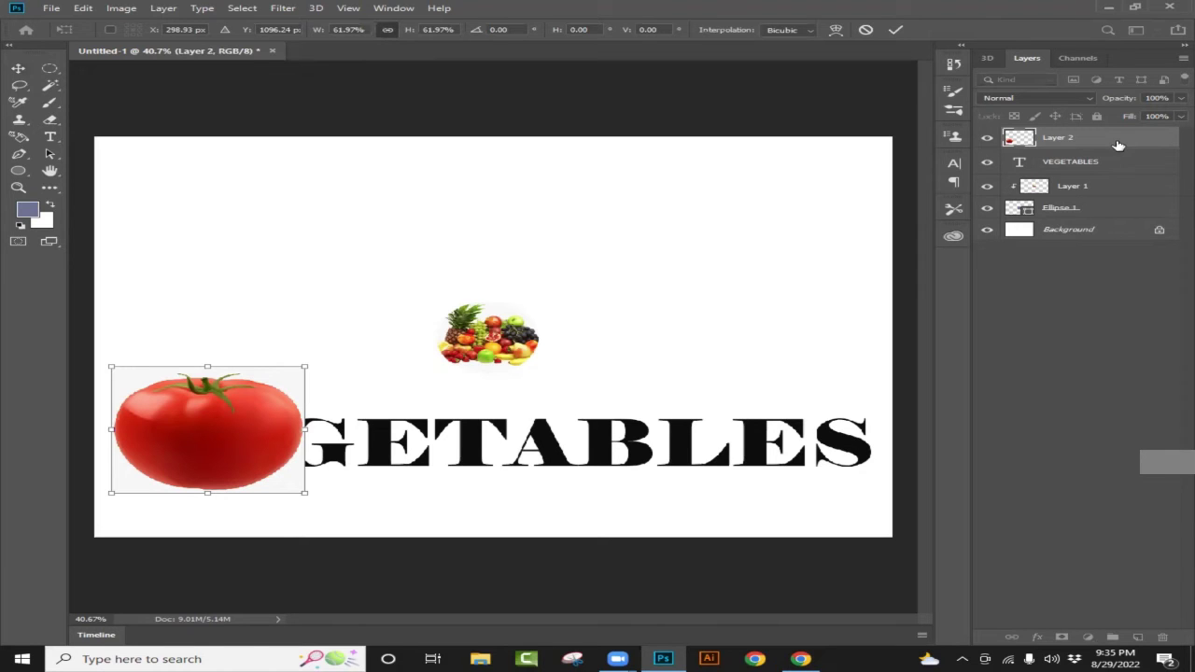
- Apply the transform and clip Layer 2 with the tomato to the VEGETABLES text layer
left_click_drag(1126, 148, 1124, 143)
left_click_drag(1124, 143, 1124, 148)
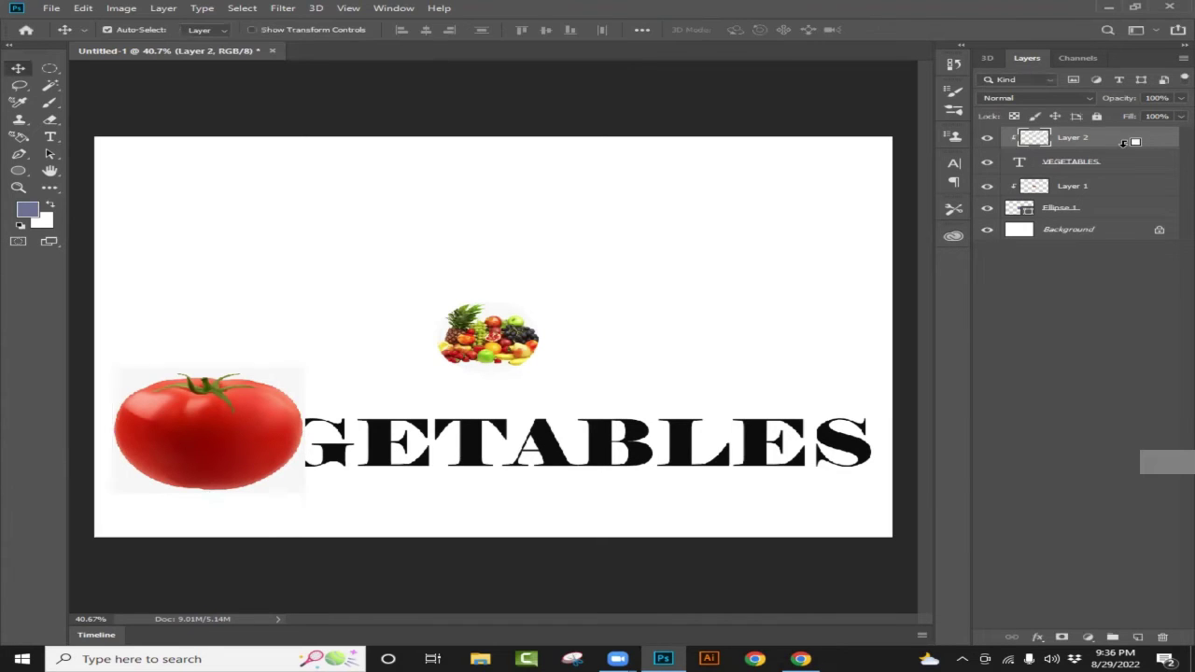
left_click(1124, 149, "alt")
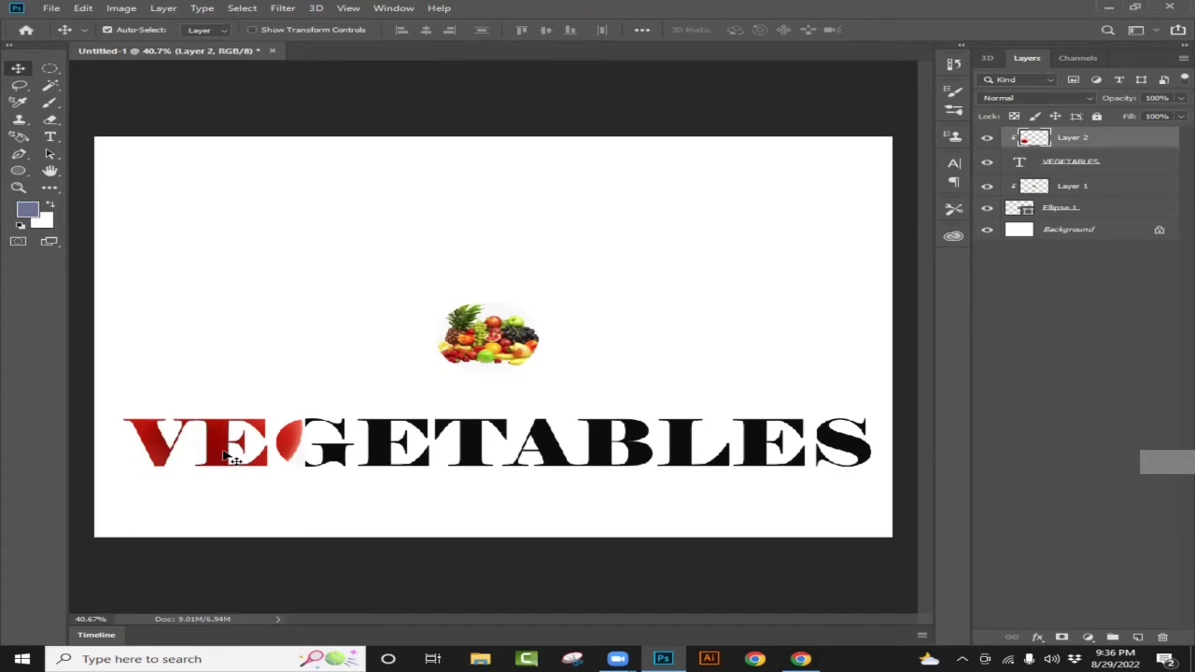
- Scale the tomato on Layer 2 to about 88.91% and reposition it over the letters VE
key("ctrl+t")
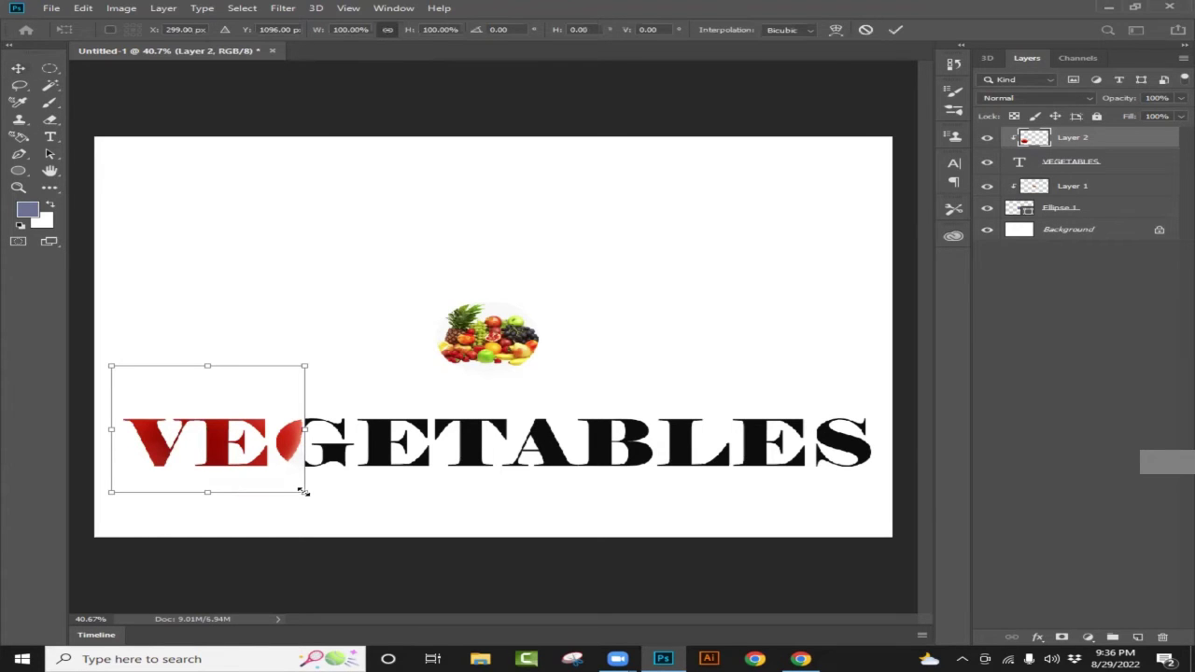
left_click_drag(303, 492, 283, 479)
mouse_move(219, 457)
left_mouse_down()
mouse_move(229, 471)
mouse_move(215, 451)
left_mouse_up()
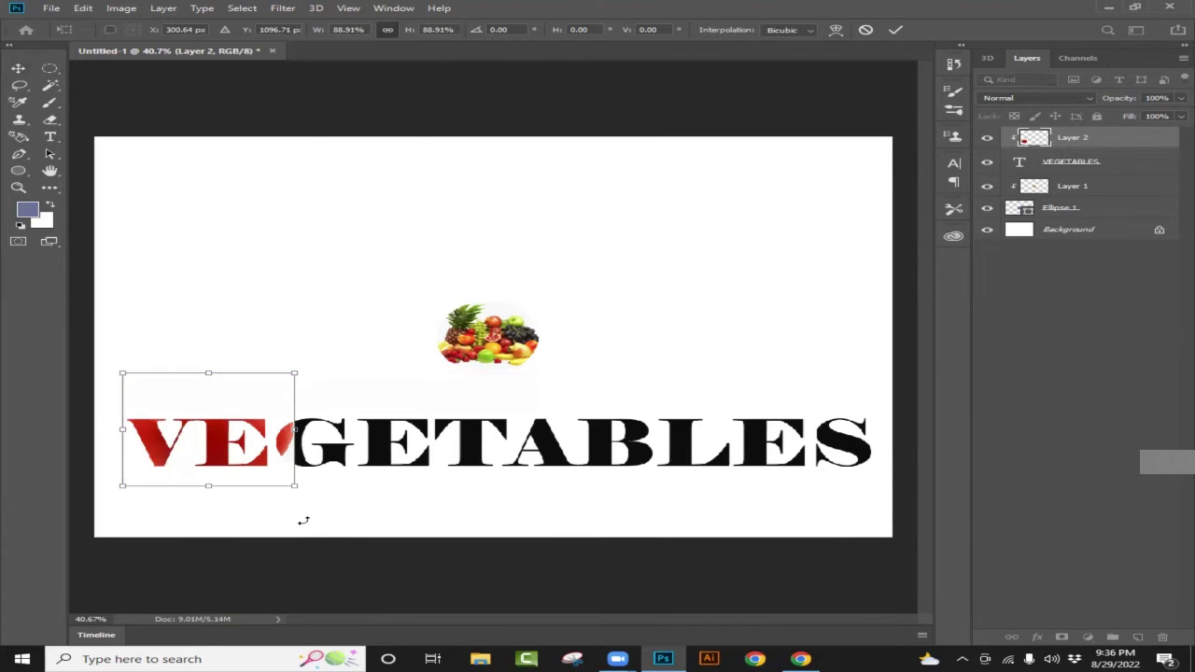
scroll(302, 523, "up", 3)
scroll(537, 579, "up", 3)
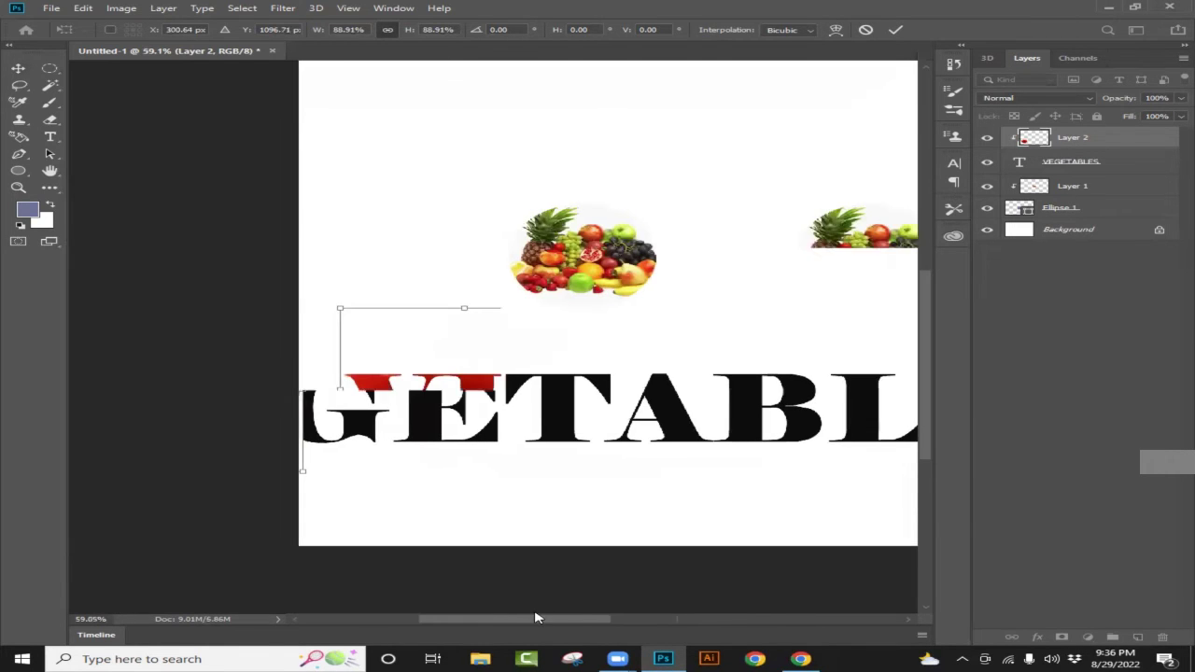
left_click_drag(518, 624, 528, 622)
left_click_drag(488, 454, 452, 464)
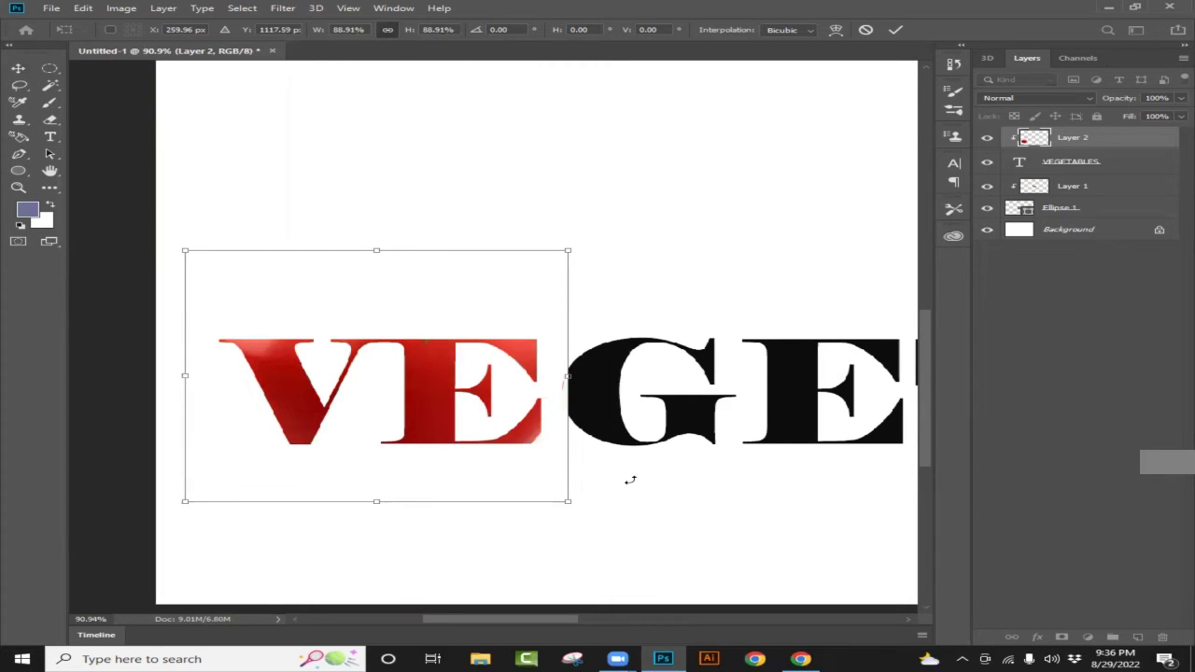
- Switch to the browser and search Google for "LEMON png transparent"
left_click(800, 659)
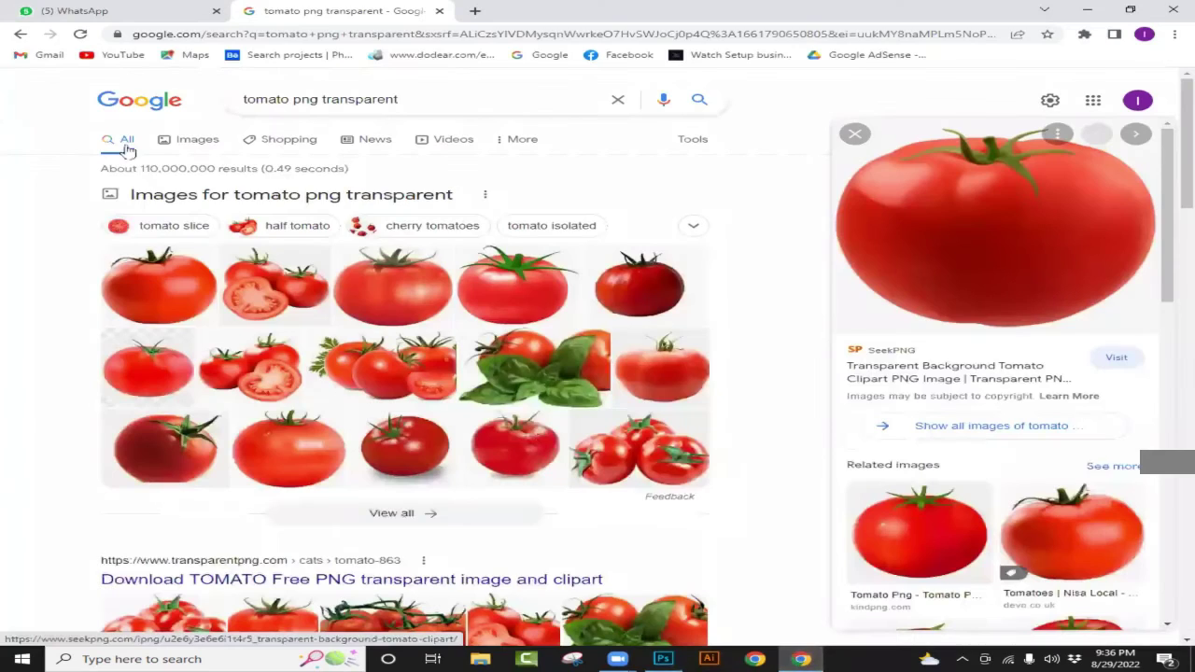
left_click(293, 105)
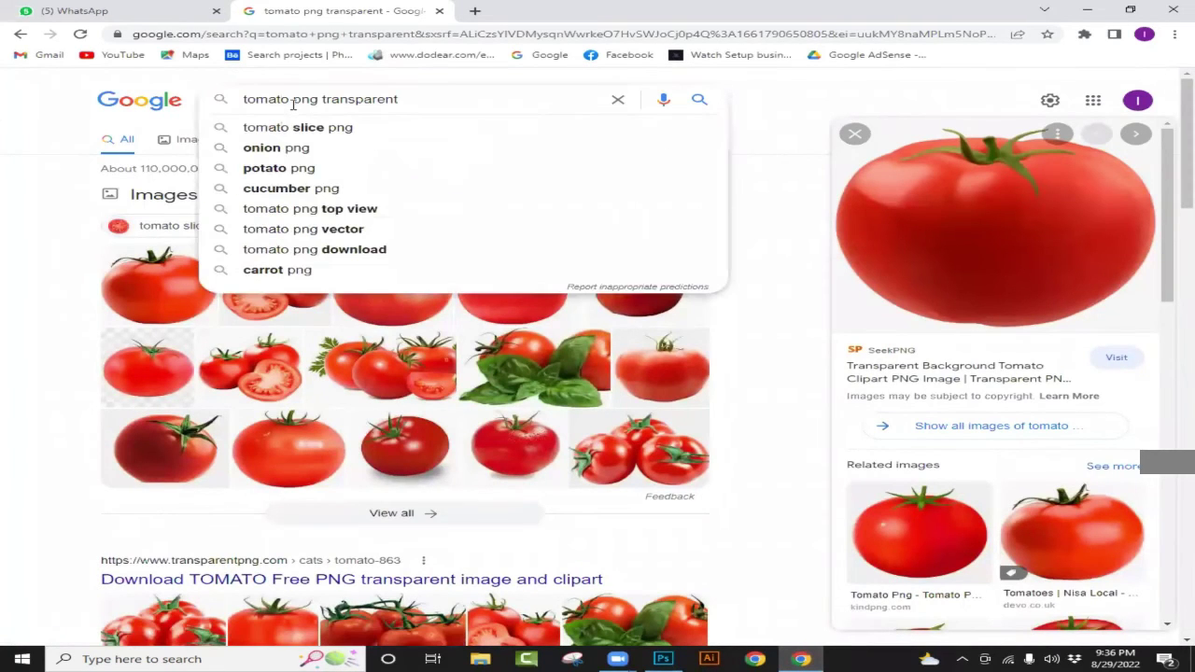
key("BackSpace")
key("BackSpace")
key("BackSpace")
key("BackSpace")
key("BackSpace")
key("BackSpace")
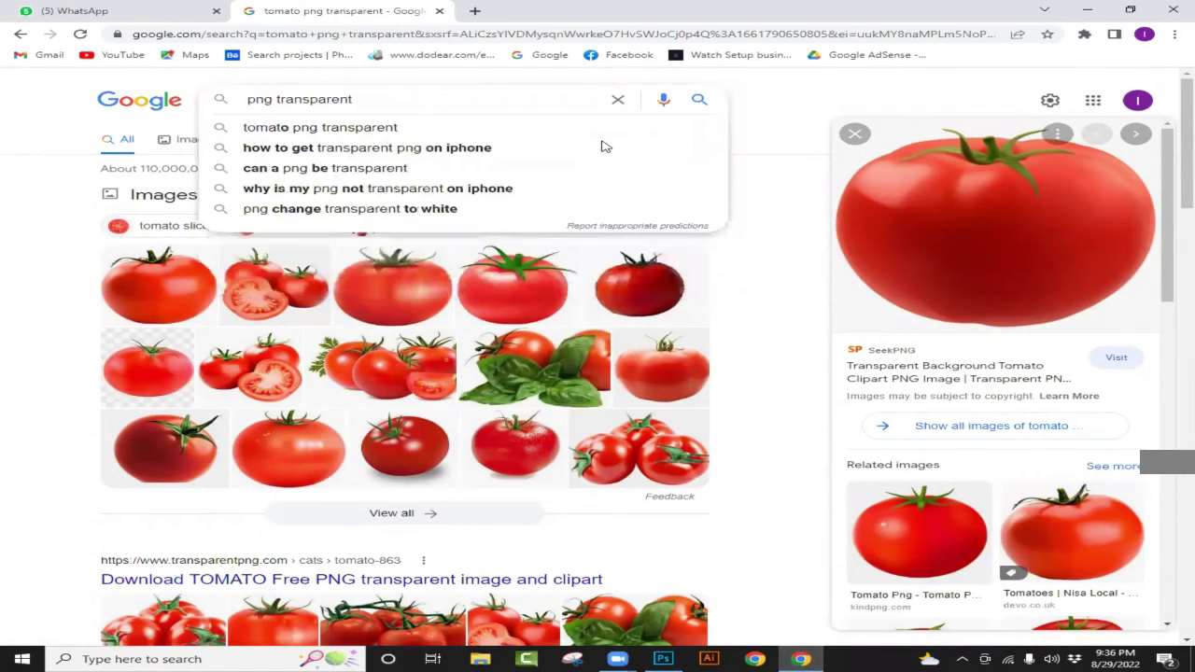
type("LEMON")
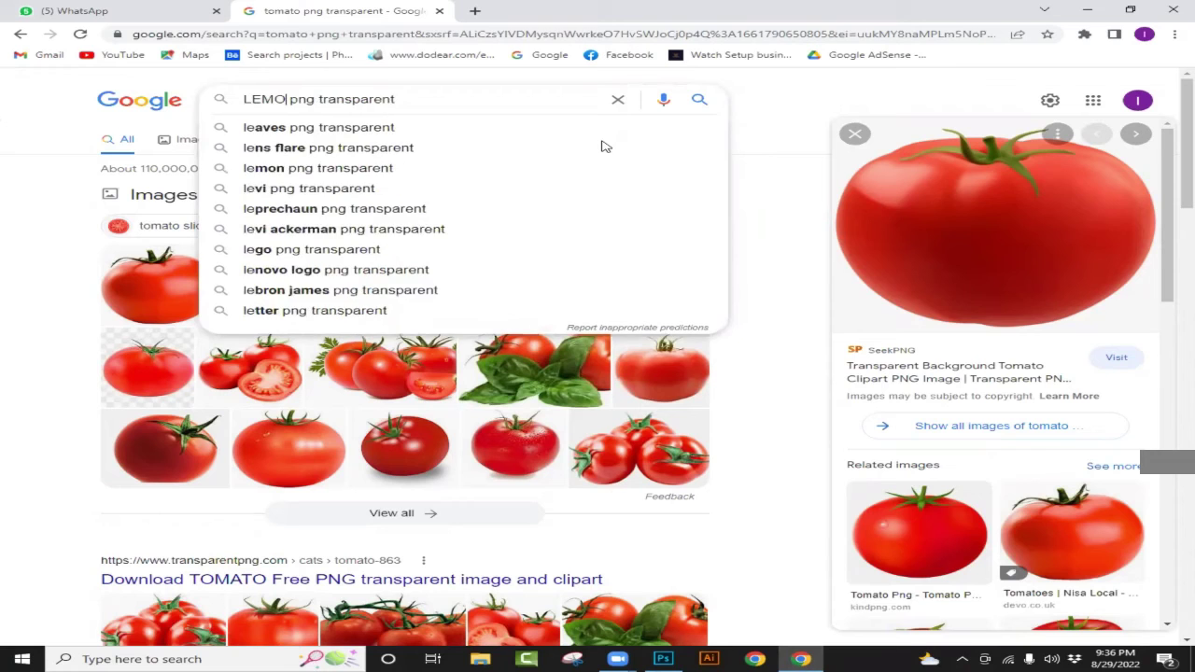
key("Return")
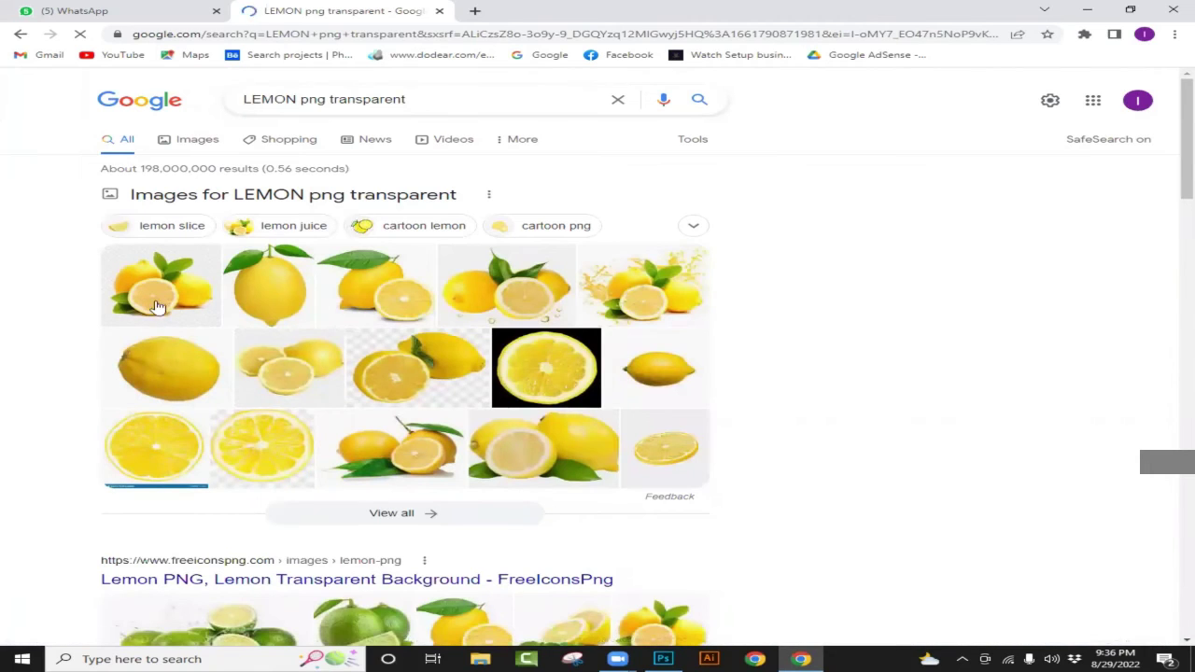
- Open the whole-lemon result from Dreamstime and copy its image
left_click(160, 368)
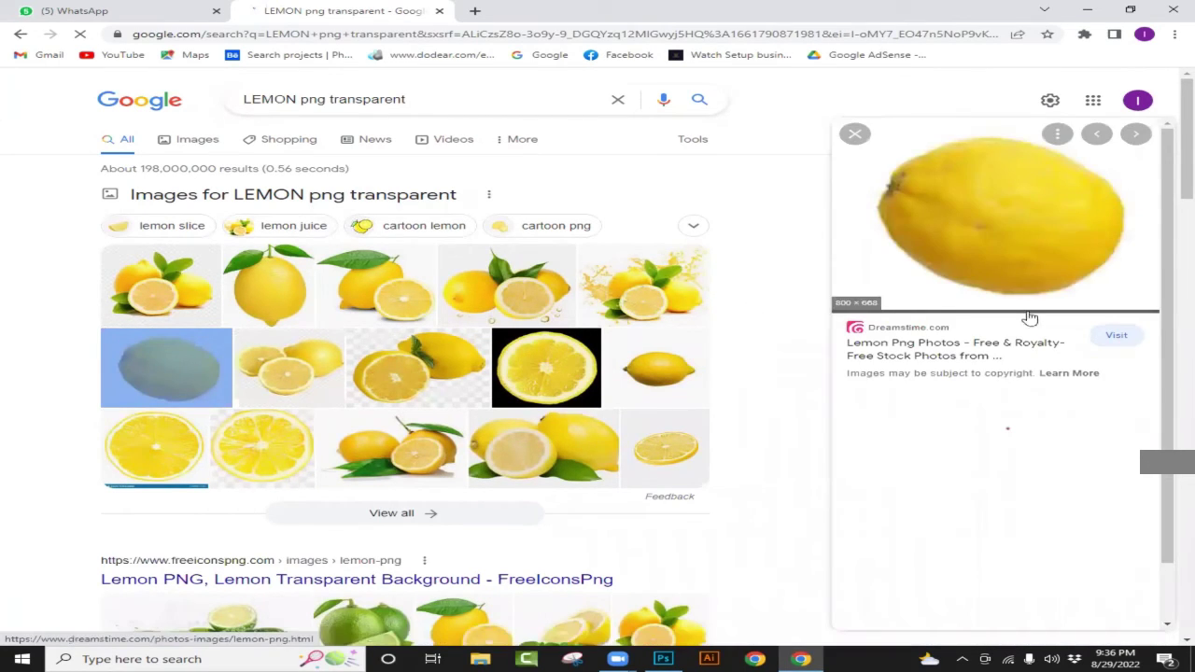
right_click(987, 220)
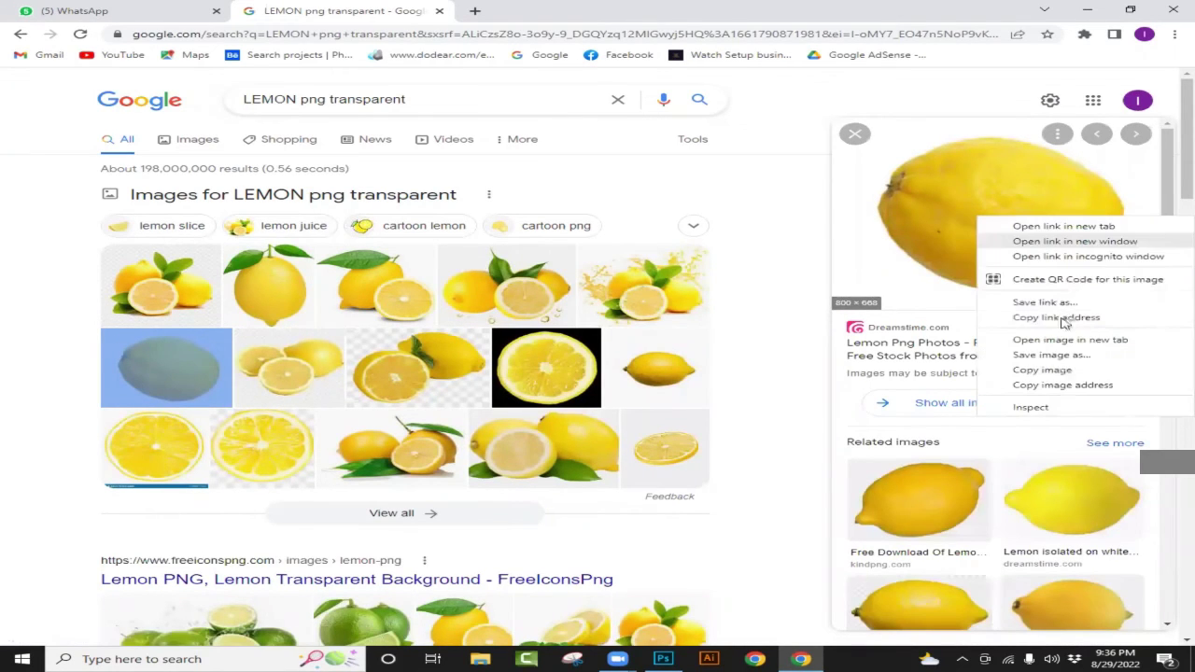
left_click(1042, 369)
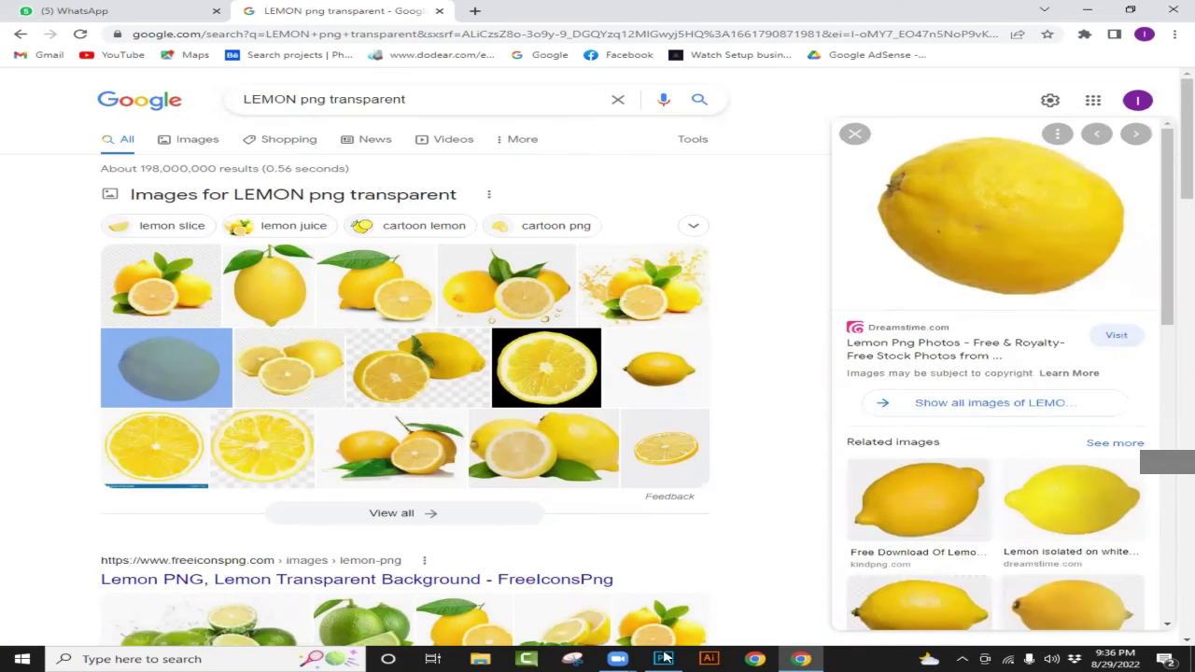
- Switch back to Photoshop and apply the tomato's transform on Layer 2
key("alt+Tab")
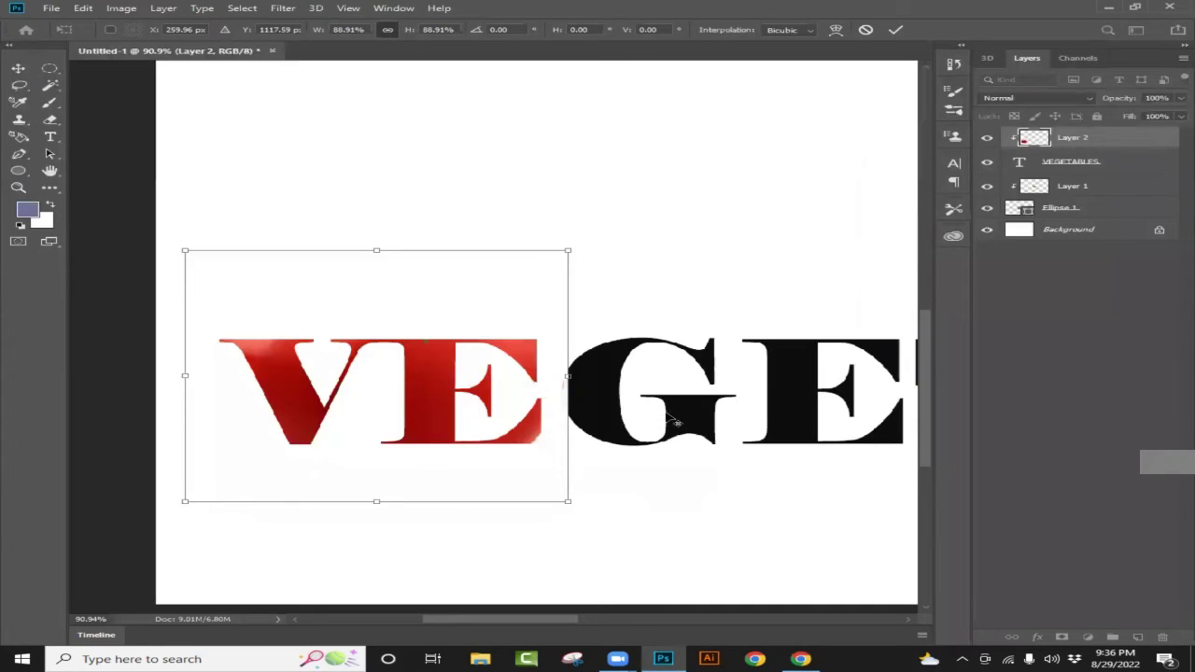
scroll(677, 423, "down", 2)
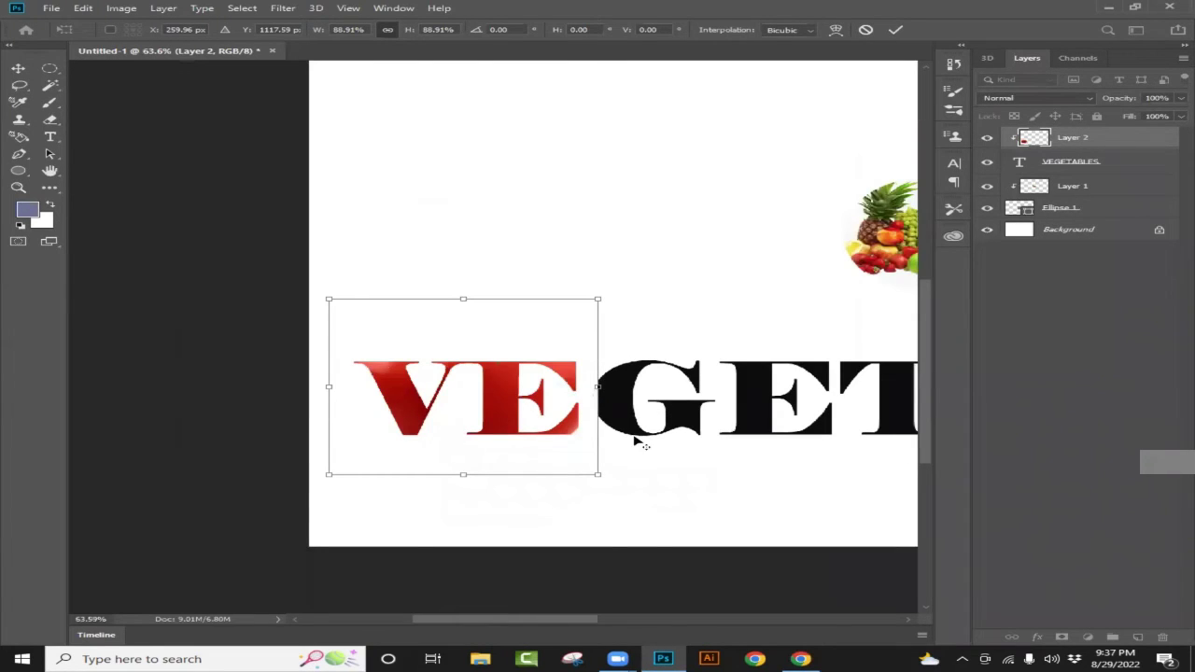
scroll(638, 442, "down", 1)
scroll(530, 593, "down", 1)
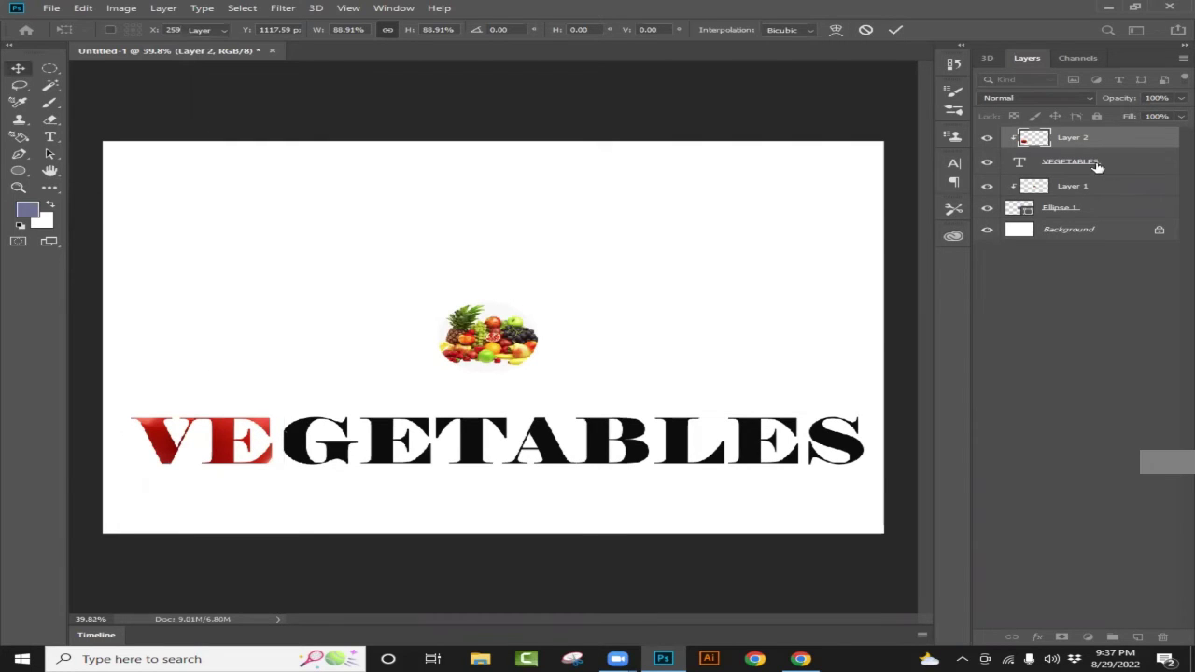
key("Return")
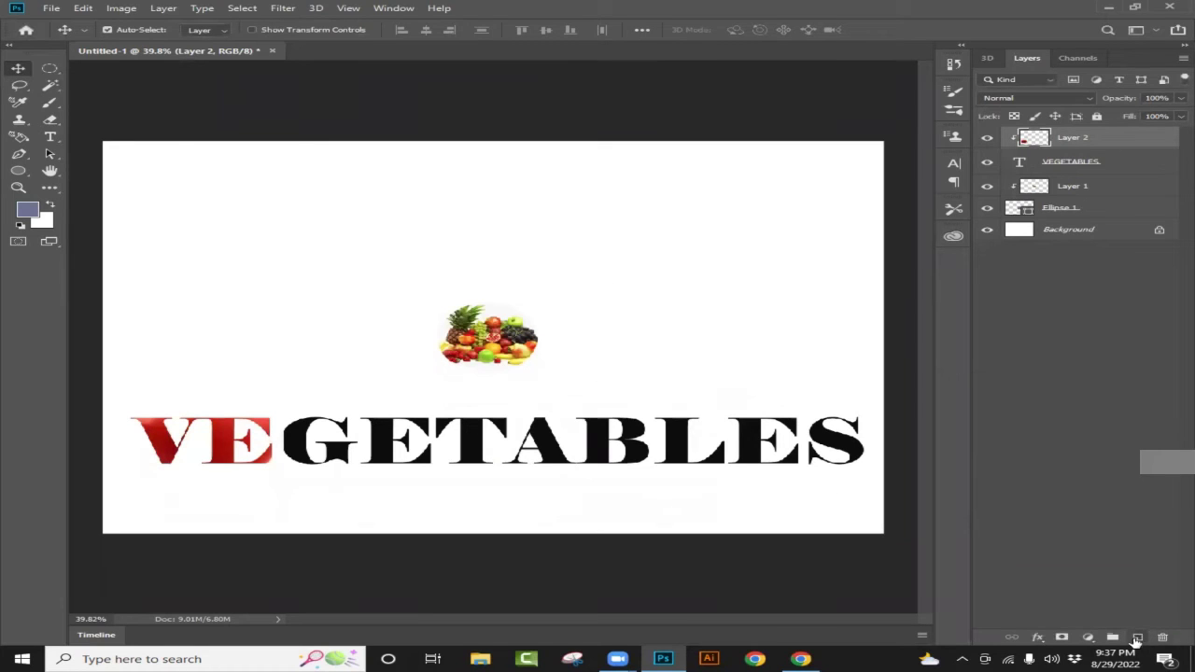
- Add a new layer above Layer 2, paste the lemon, and move it over the letters GET
left_click(1137, 638)
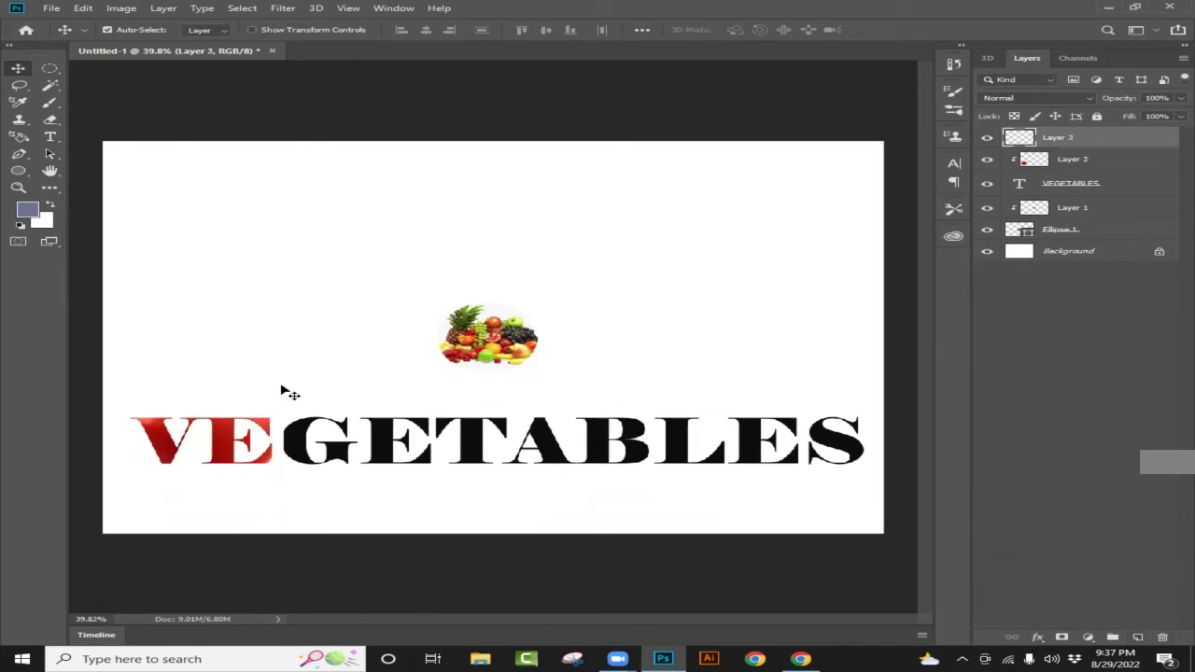
key("ctrl+v")
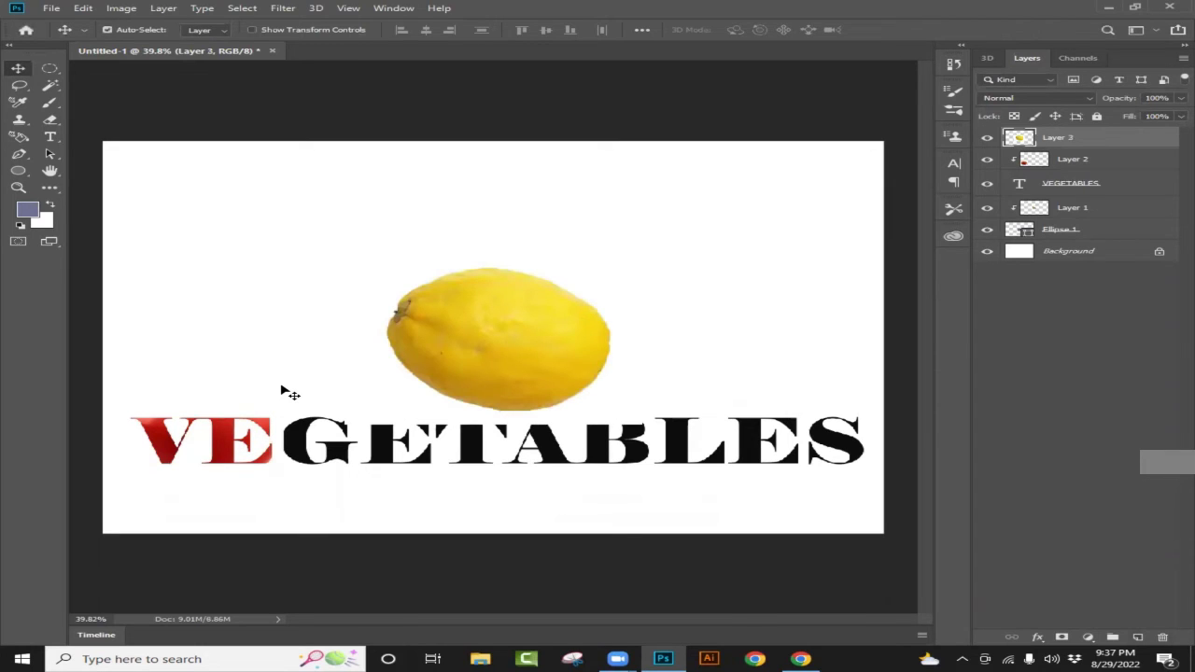
left_click_drag(485, 364, 357, 449)
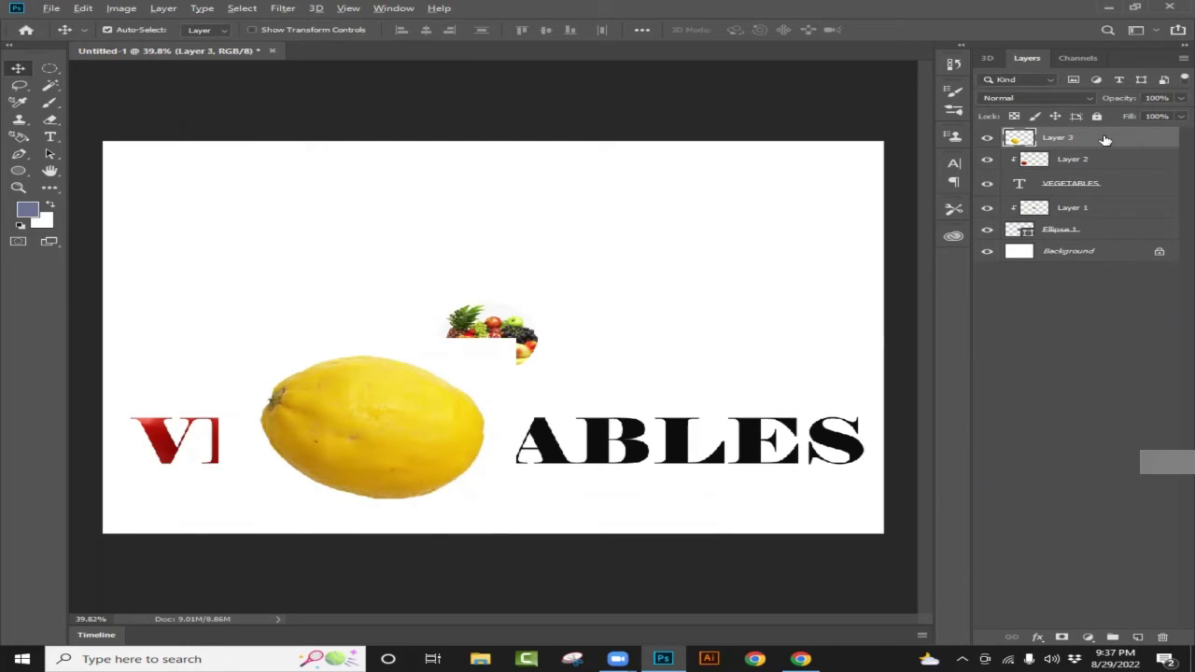
- Clip Layer 3 with the lemon to the VEGETABLES text and shift the lemon along the word toward the A
left_click_drag(1109, 148, 1110, 144)
left_click(1109, 143, "alt")
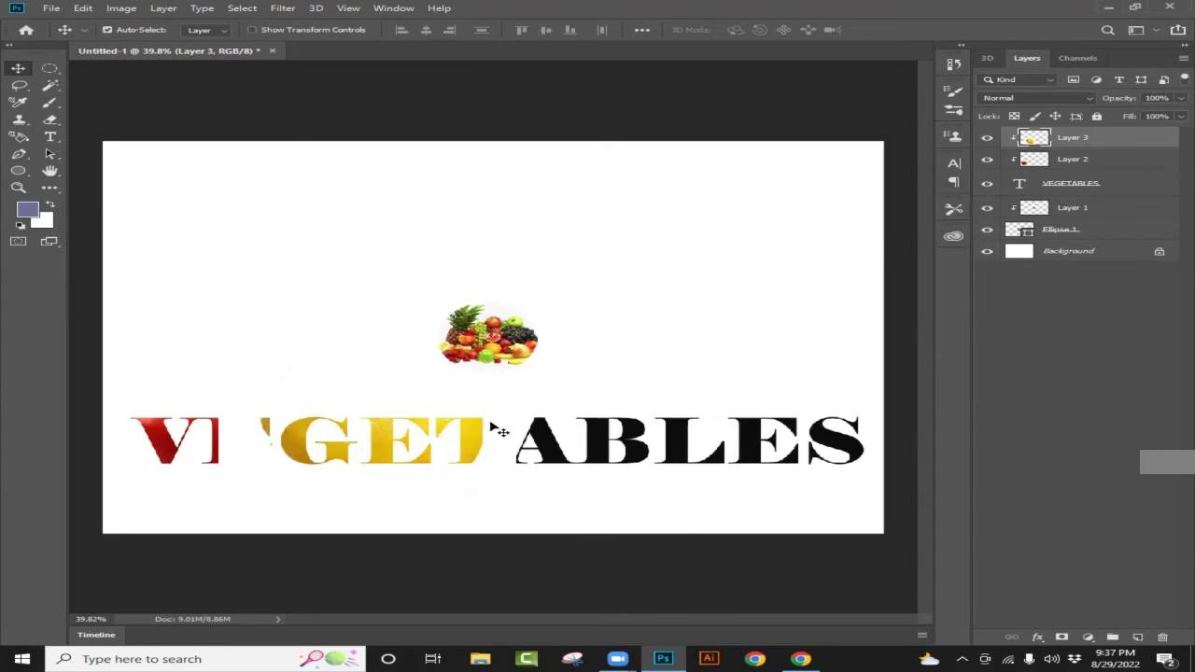
left_click_drag(418, 437, 456, 441)
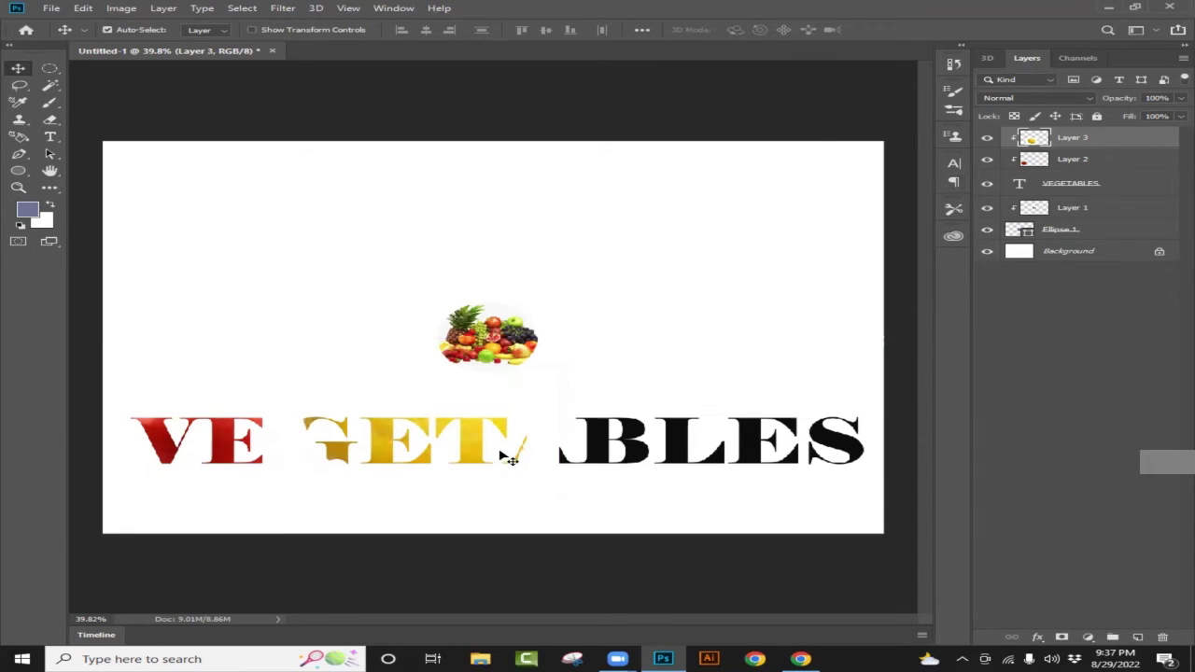
- Scale the lemon on Layer 3 to about 75.29%, apply the transform, and adjust its placement over the letters after VE
key("ctrl+t")
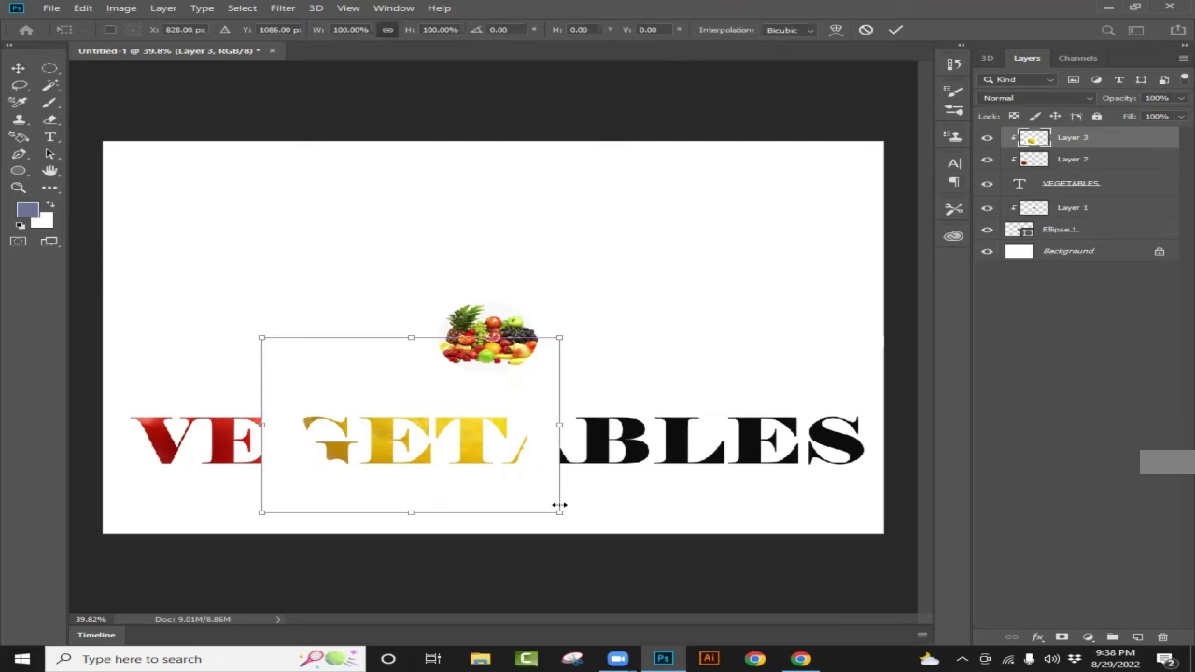
left_click_drag(563, 513, 525, 464)
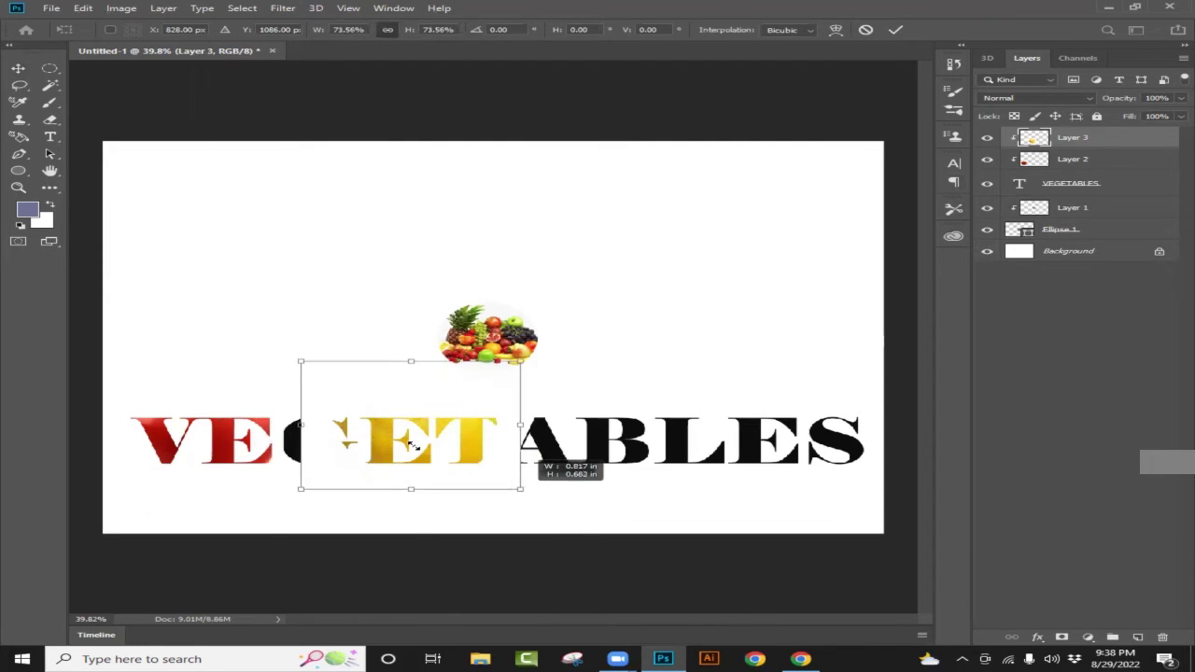
mouse_move(392, 455)
left_mouse_down()
mouse_move(416, 462)
mouse_move(403, 471)
left_mouse_up()
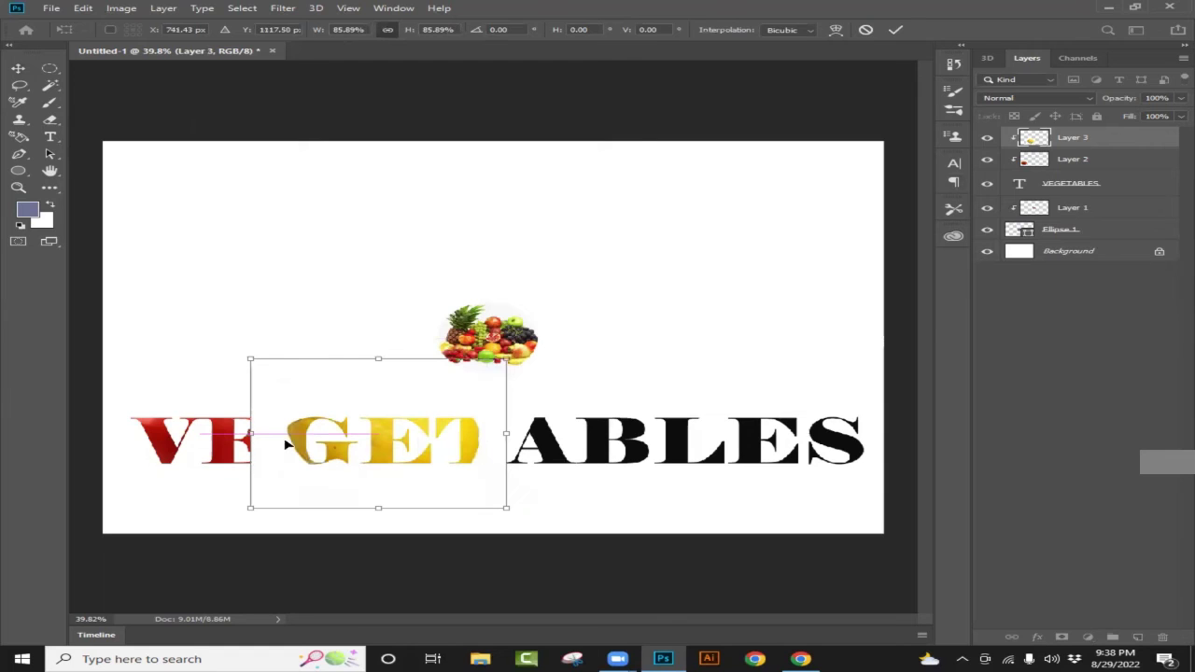
left_click_drag(250, 508, 278, 494)
left_click_drag(420, 440, 388, 457)
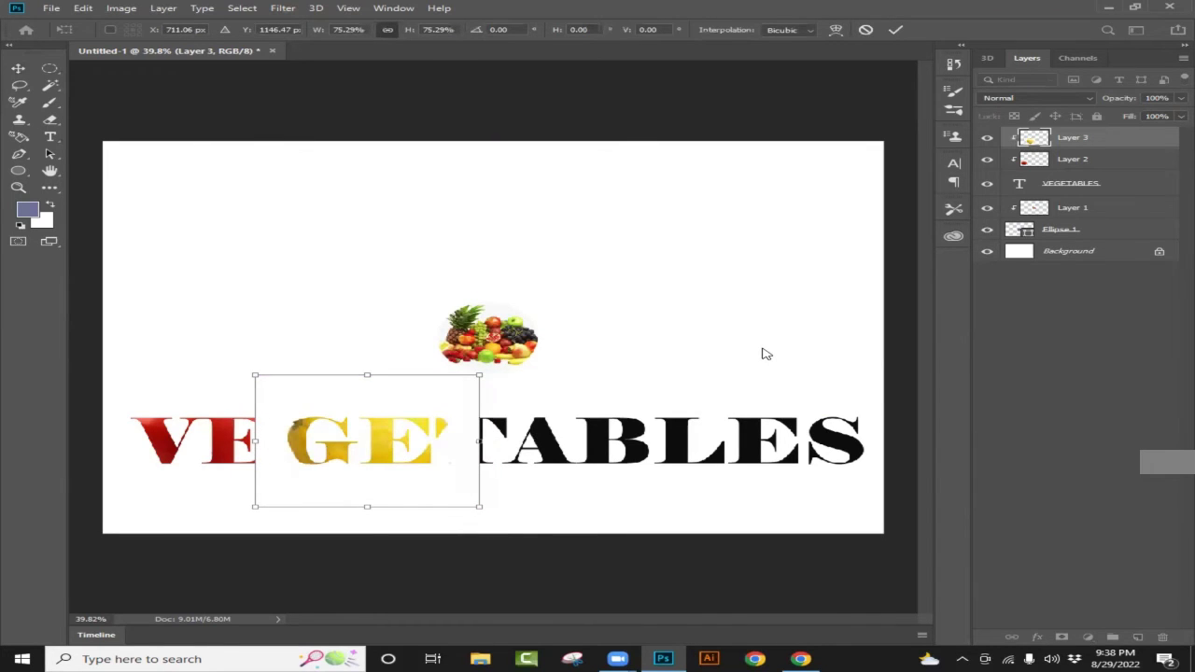
key("Return")
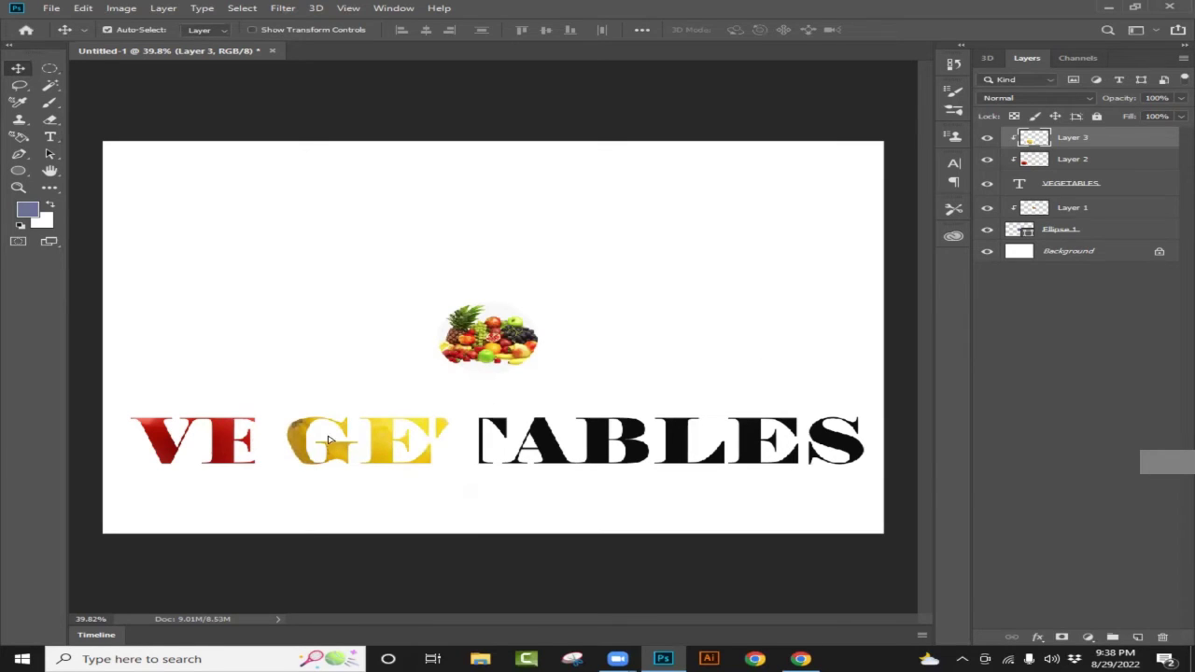
left_click_drag(315, 443, 429, 448)
- Switch to the browser and search Google for "BRINGLE png transparent"
left_click(800, 659)
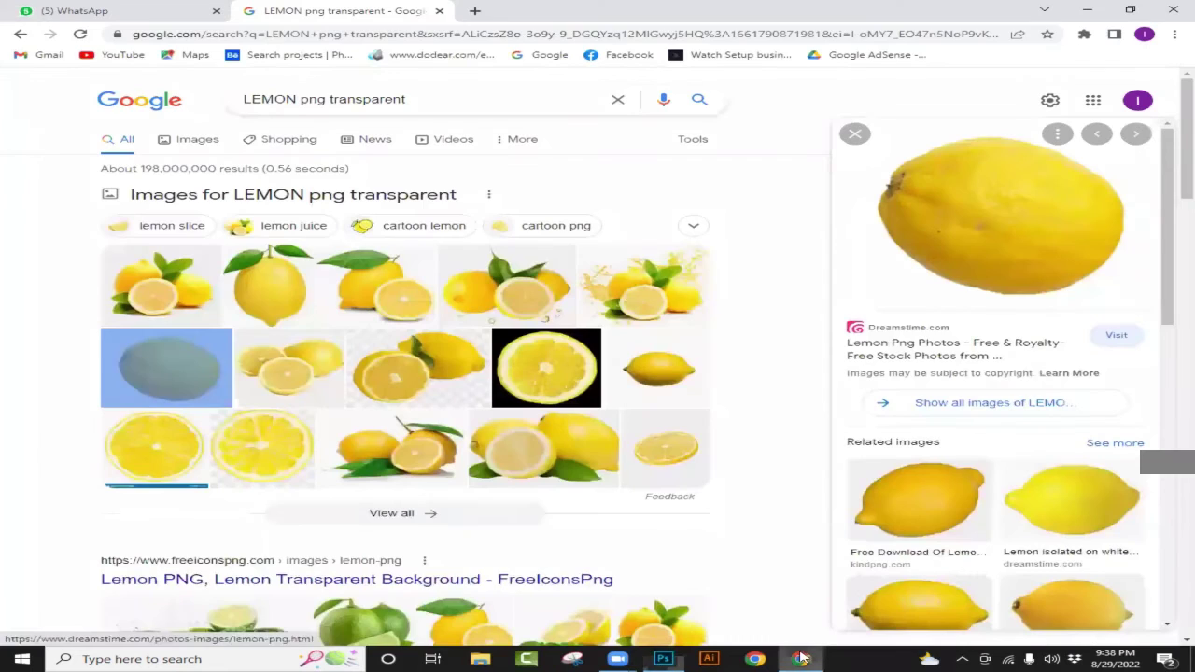
left_click(308, 107)
key("BackSpace")
key("BackSpace")
key("BackSpace")
key("BackSpace")
key("BackSpace")
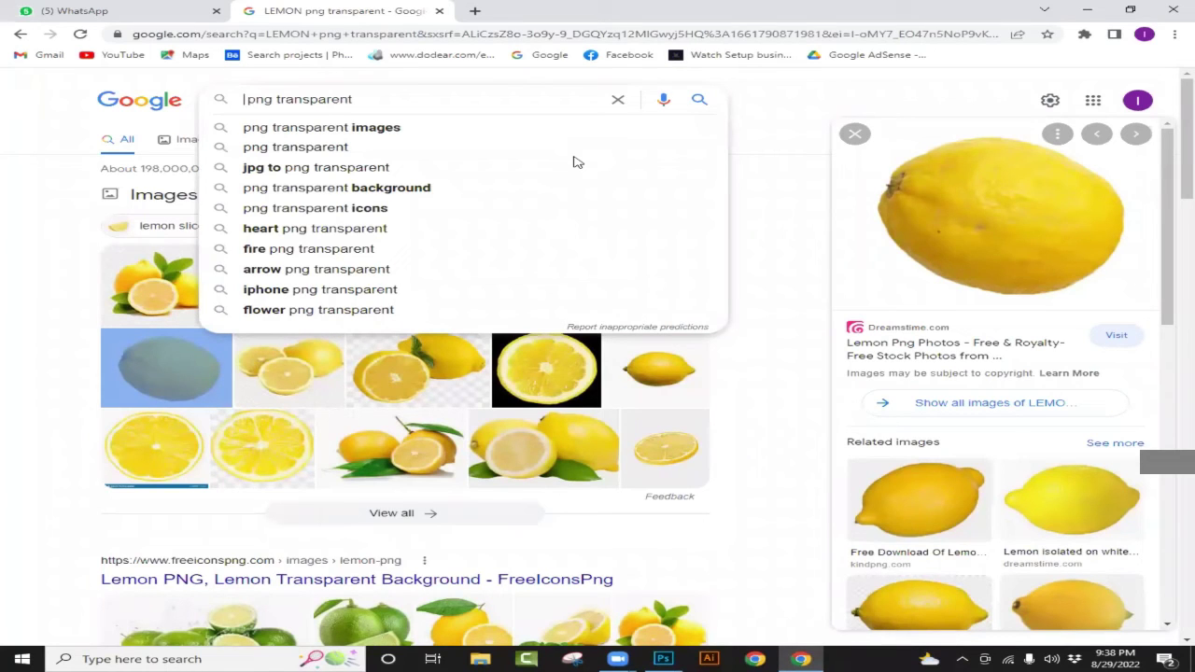
type("BRING")
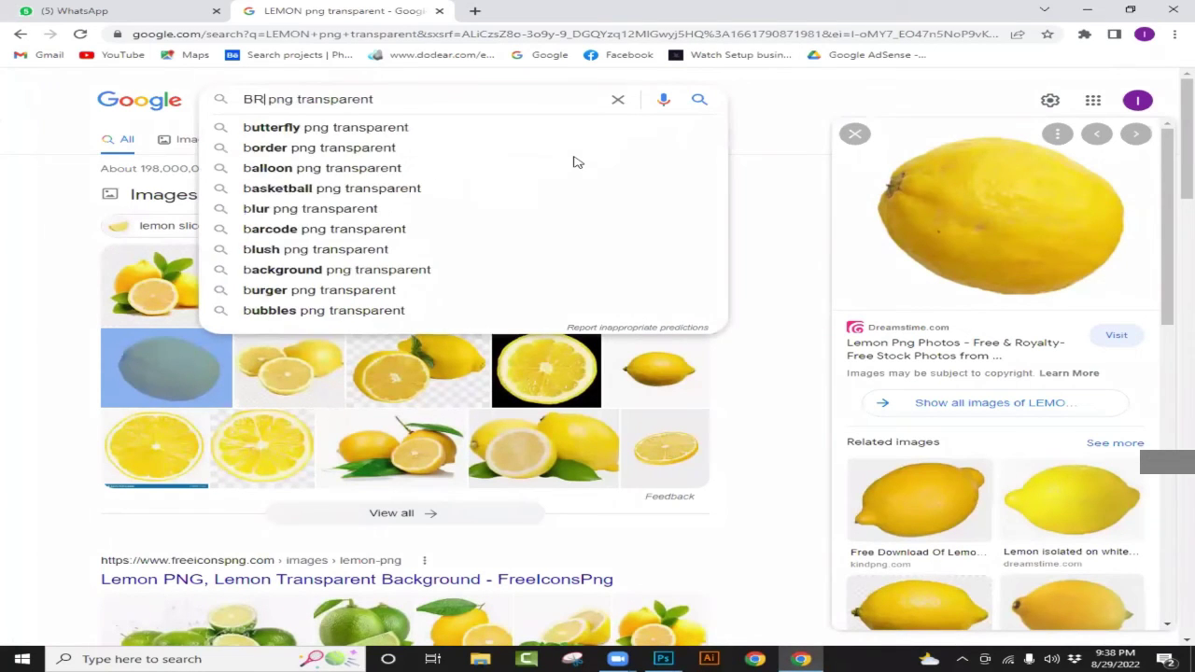
key("Escape")
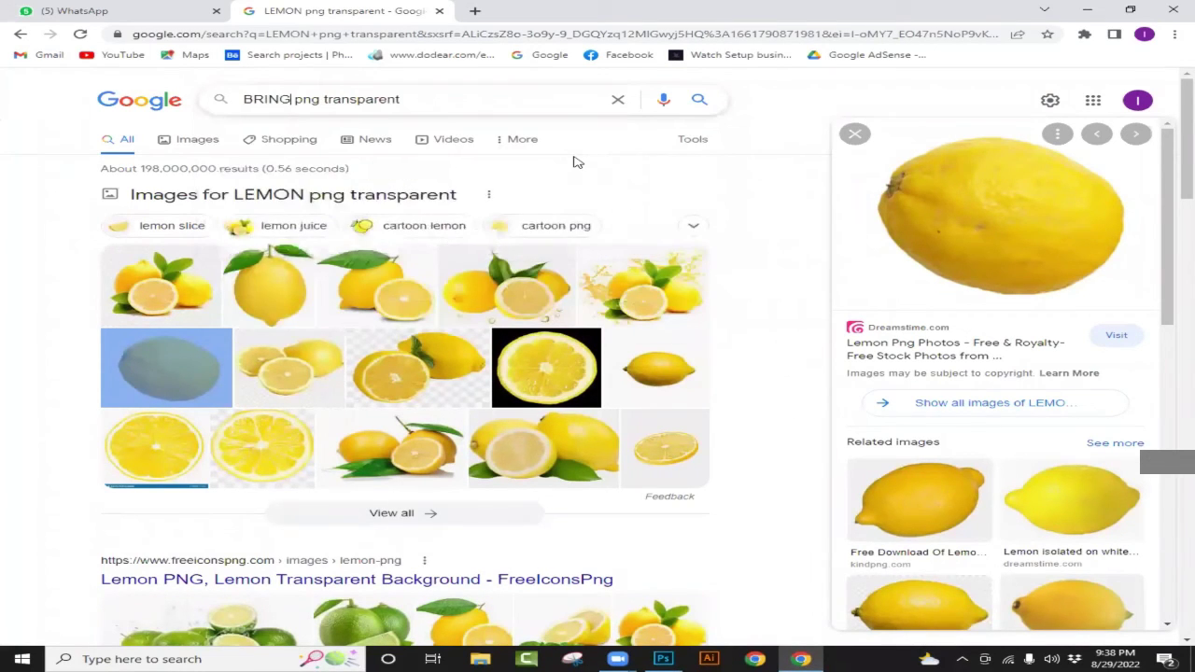
type("LE")
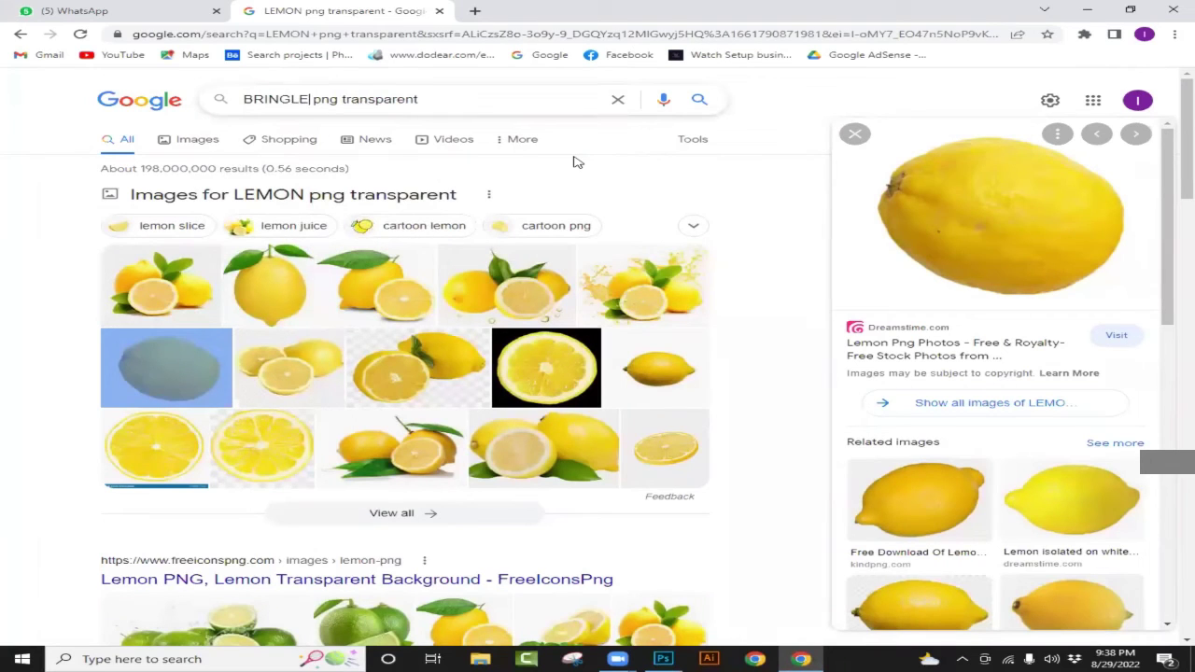
key("Return")
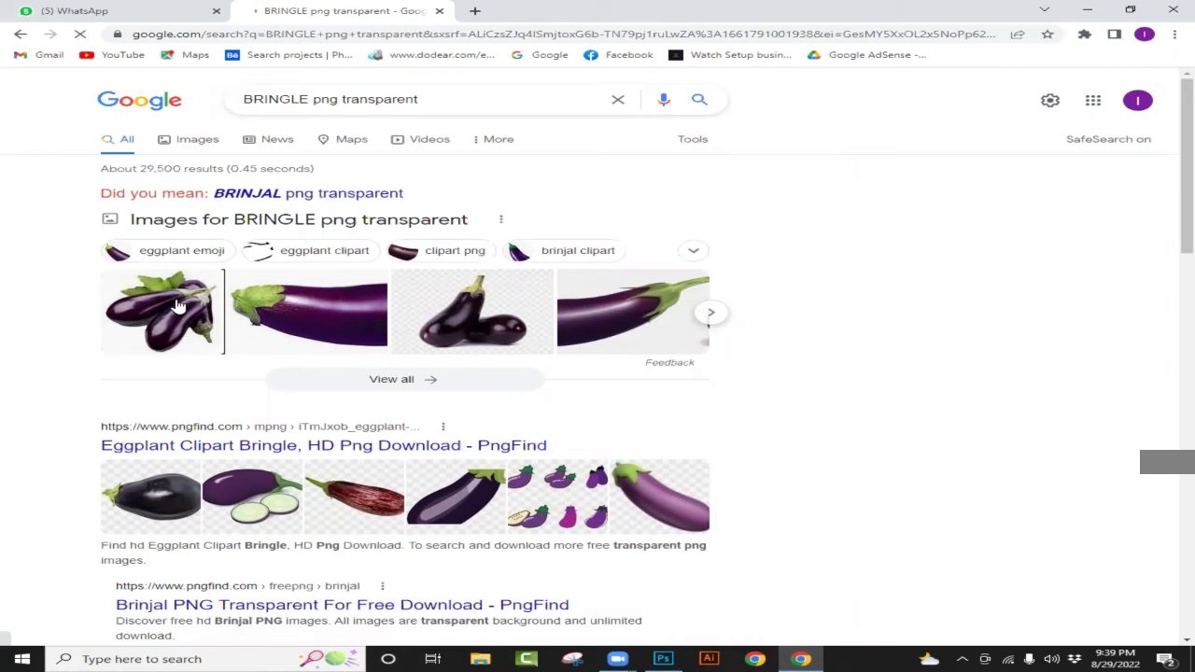
- Open the PNG All image of whole eggplants with leaves from the results and copy it
left_click(177, 306)
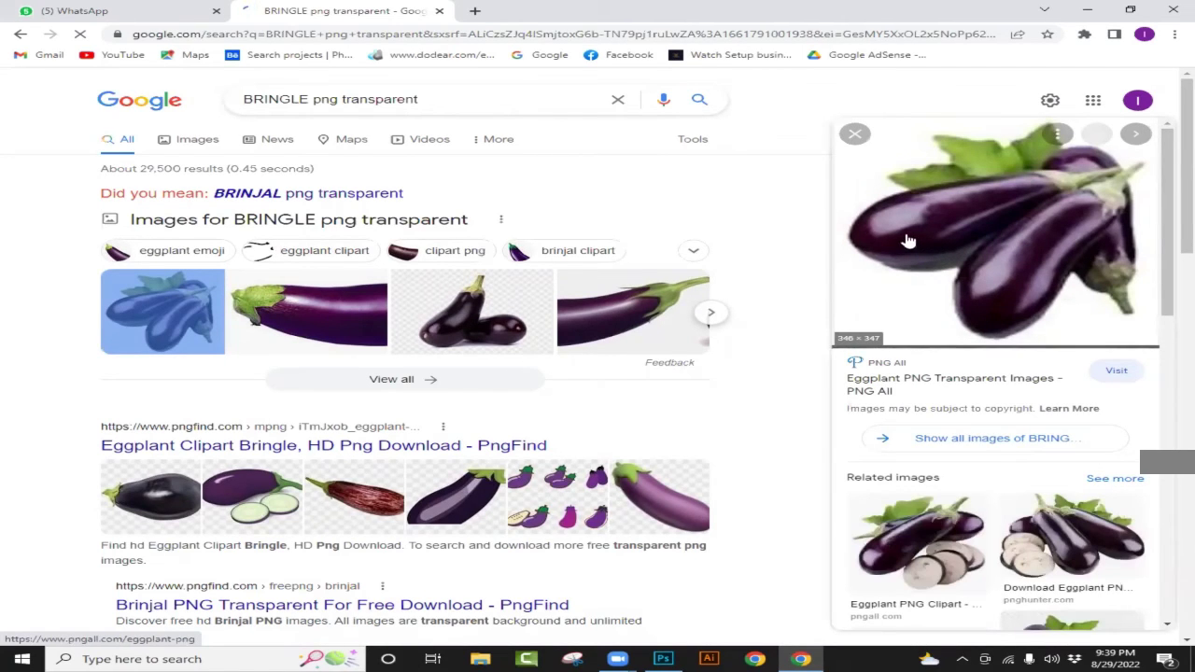
left_click(919, 542)
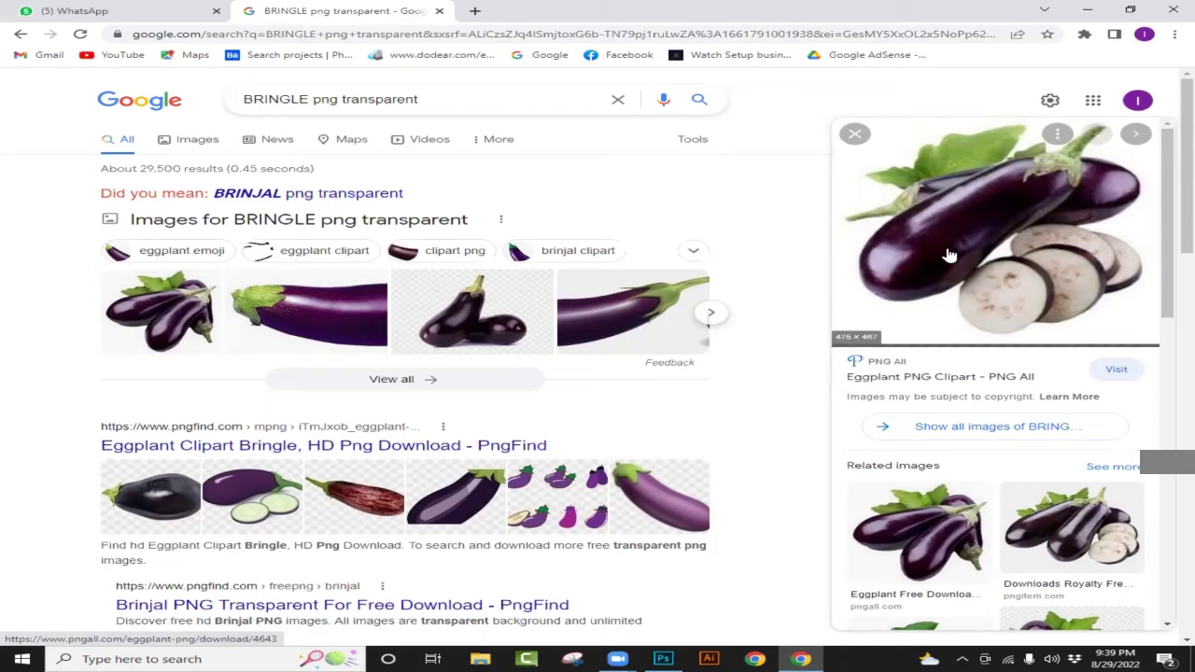
left_click(925, 531)
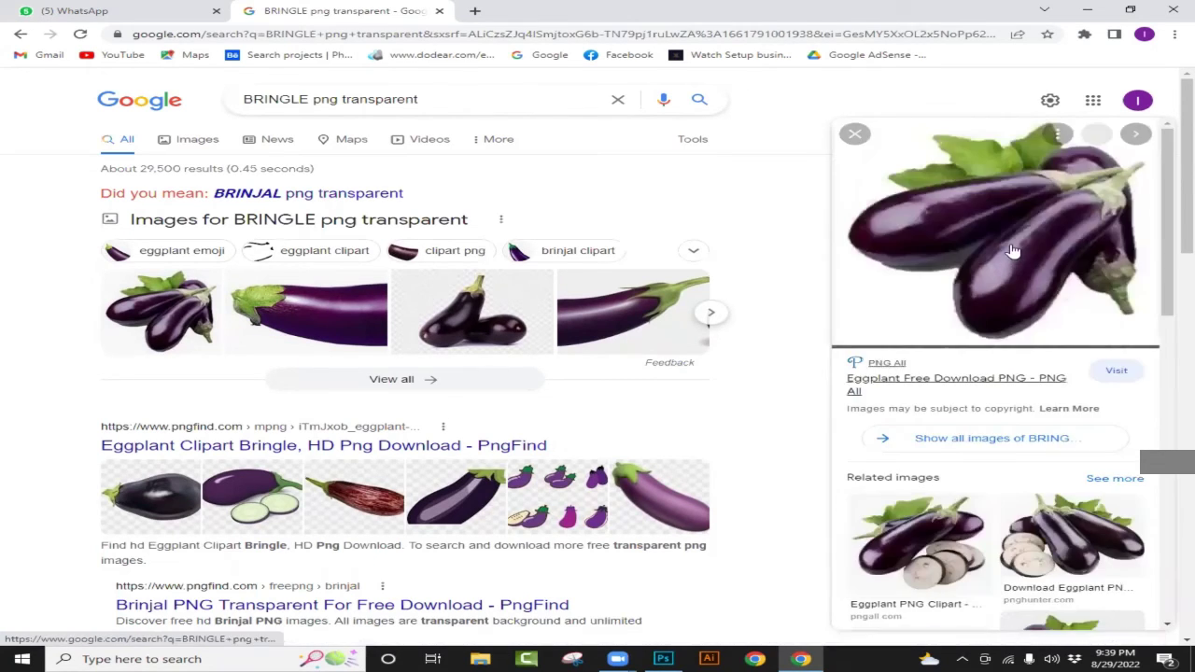
right_click(1004, 242)
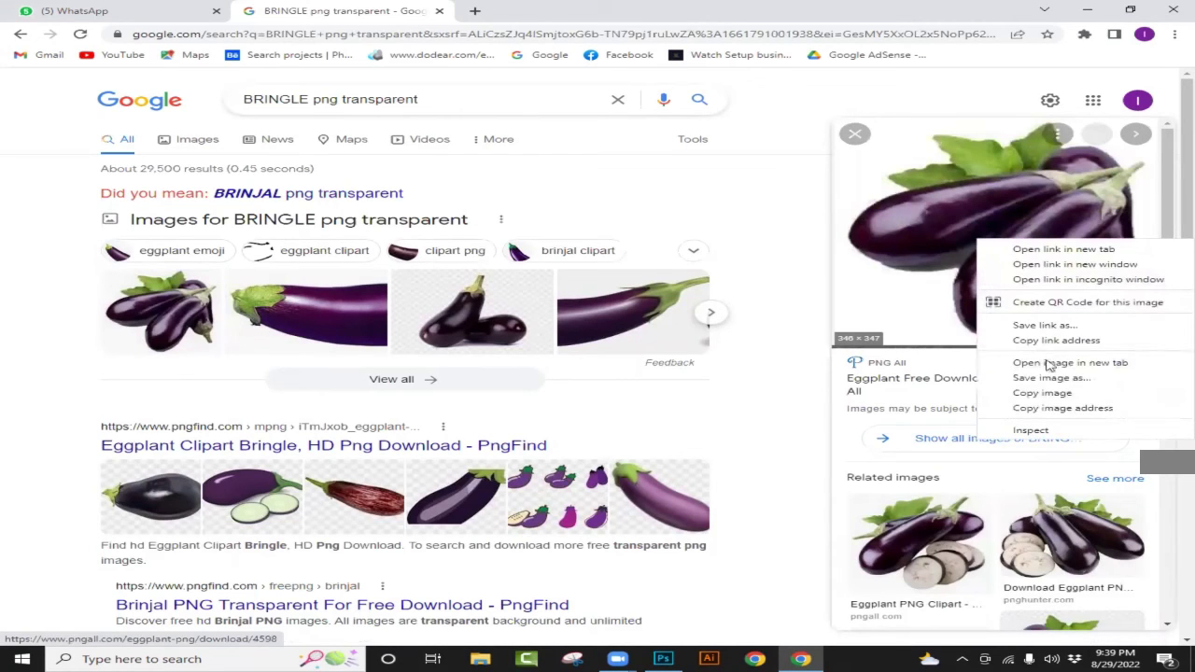
left_click(1042, 394)
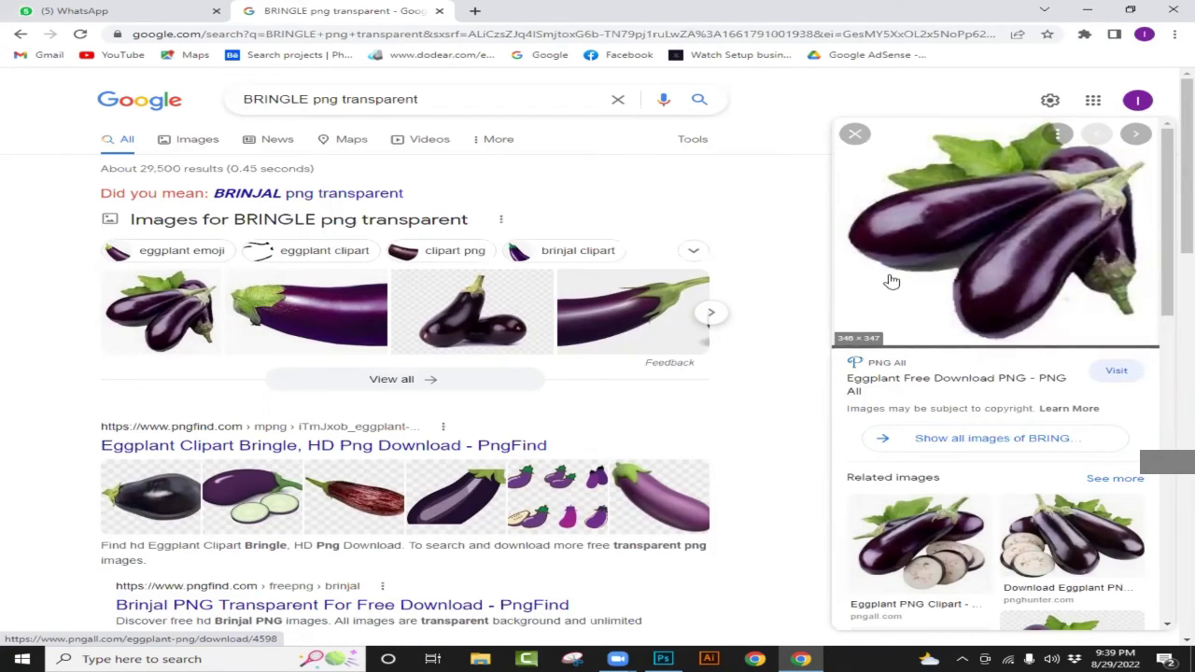
right_click(981, 254)
left_click(1043, 405)
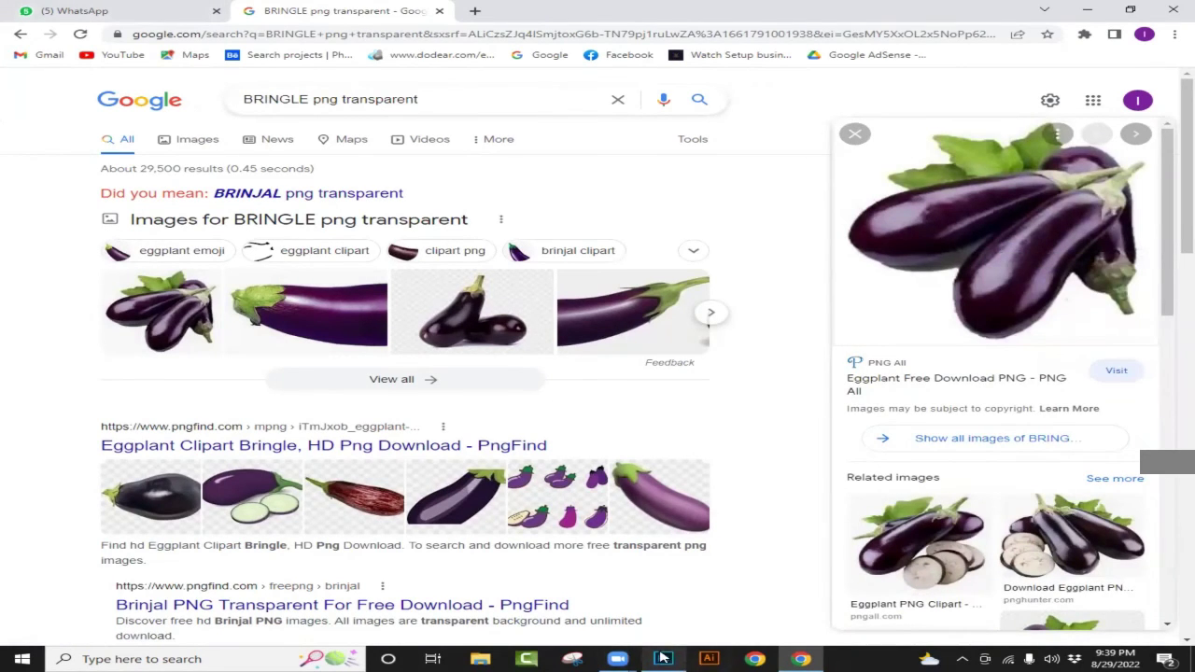
- Switch to Photoshop, paste the eggplants on a new layer above Layer 3, and scale them to about 228.48% over the letters TAB
left_click(663, 659)
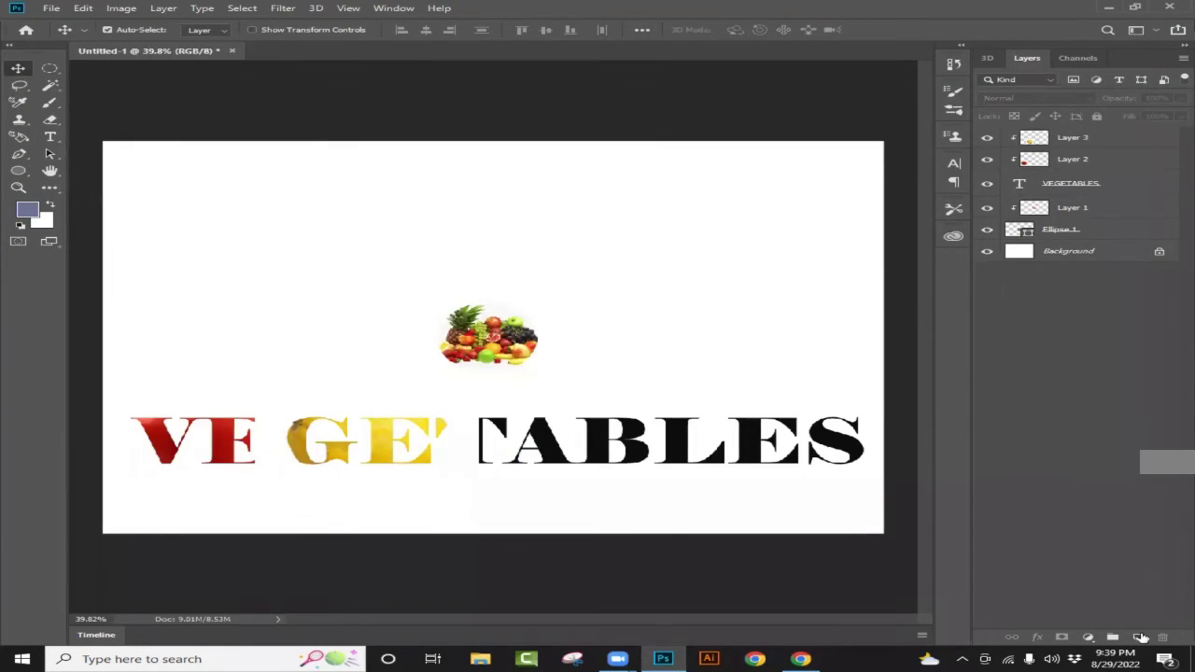
left_click(1138, 637)
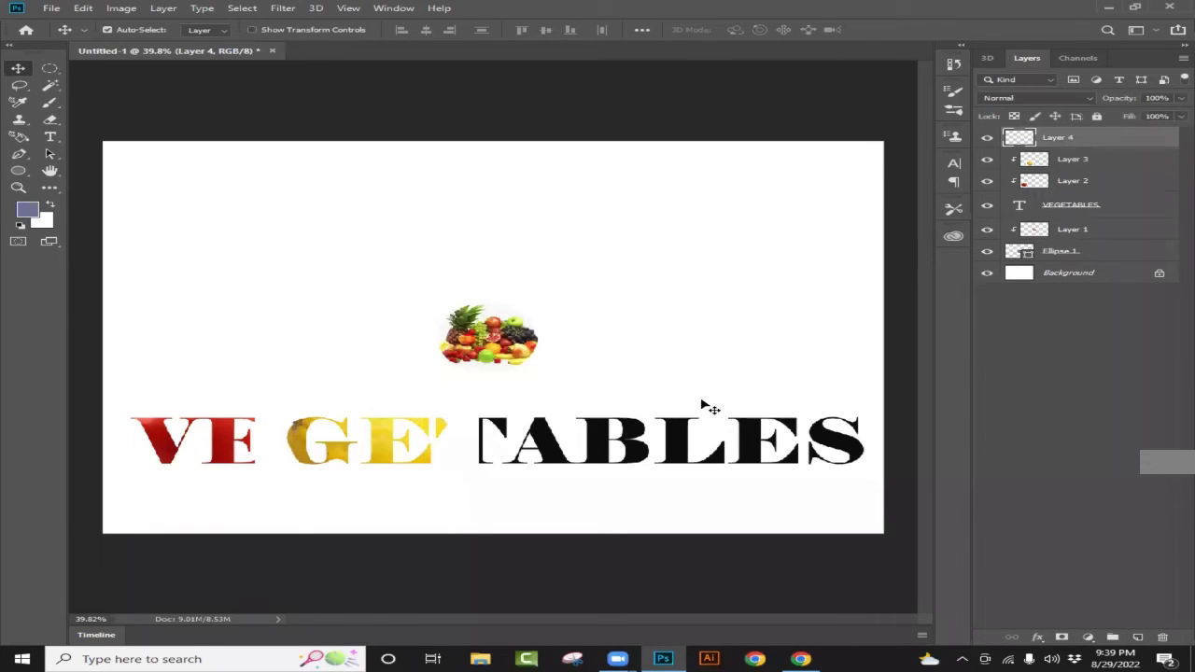
key("ctrl+v")
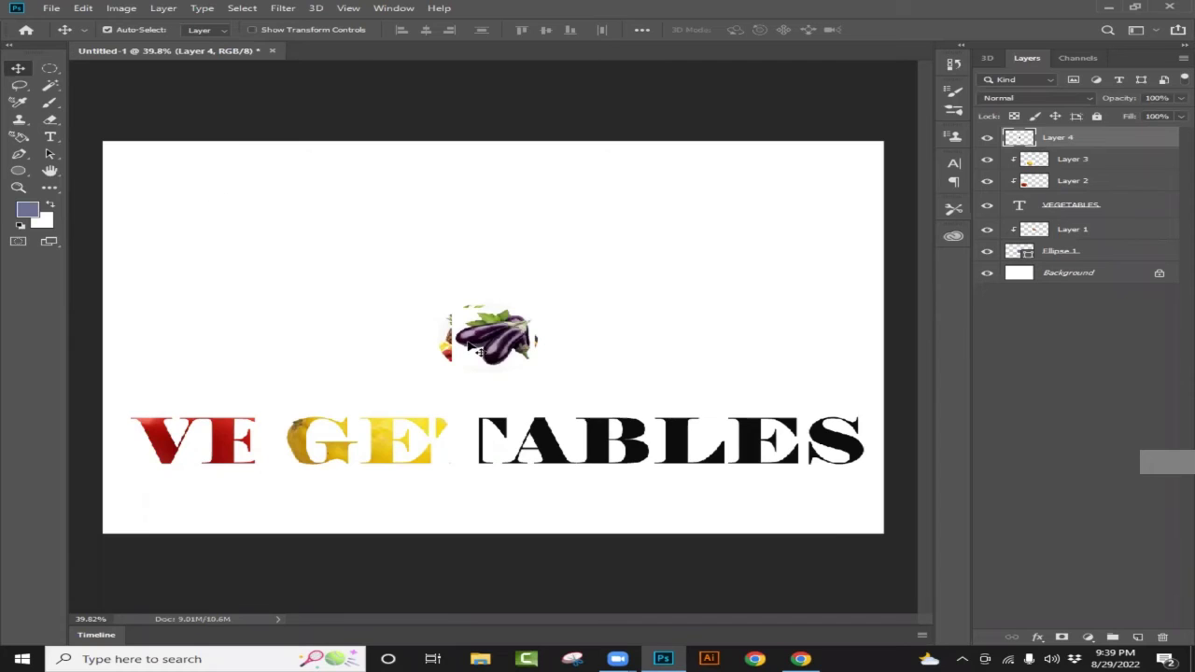
key("ctrl+t")
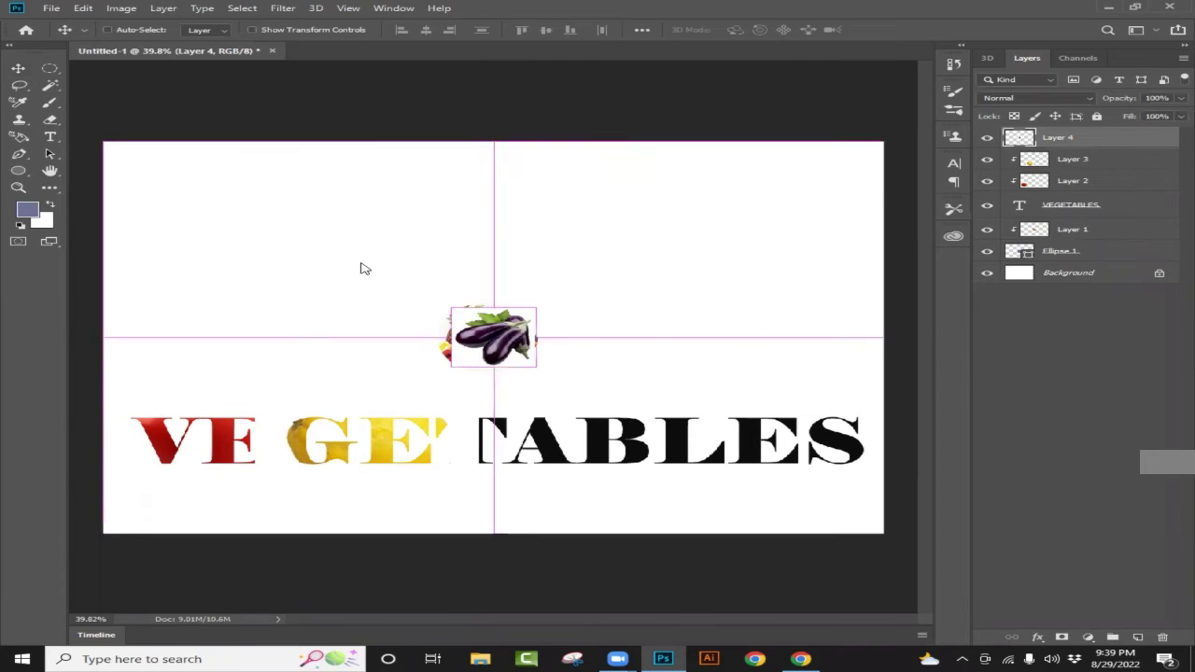
left_click_drag(537, 365, 579, 450)
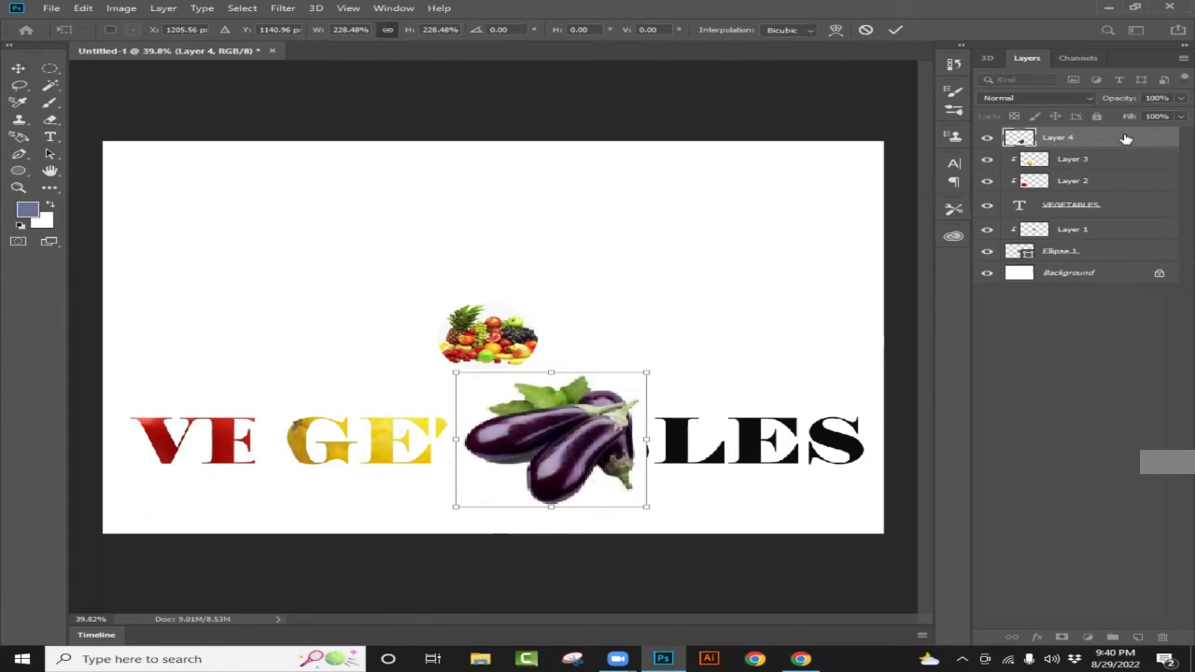
- Clip Layer 4 with the eggplants to the VEGETABLES text and shift the image slightly toward the letters GE
left_click_drag(1137, 146, 1133, 146)
left_click(1132, 146, "alt")
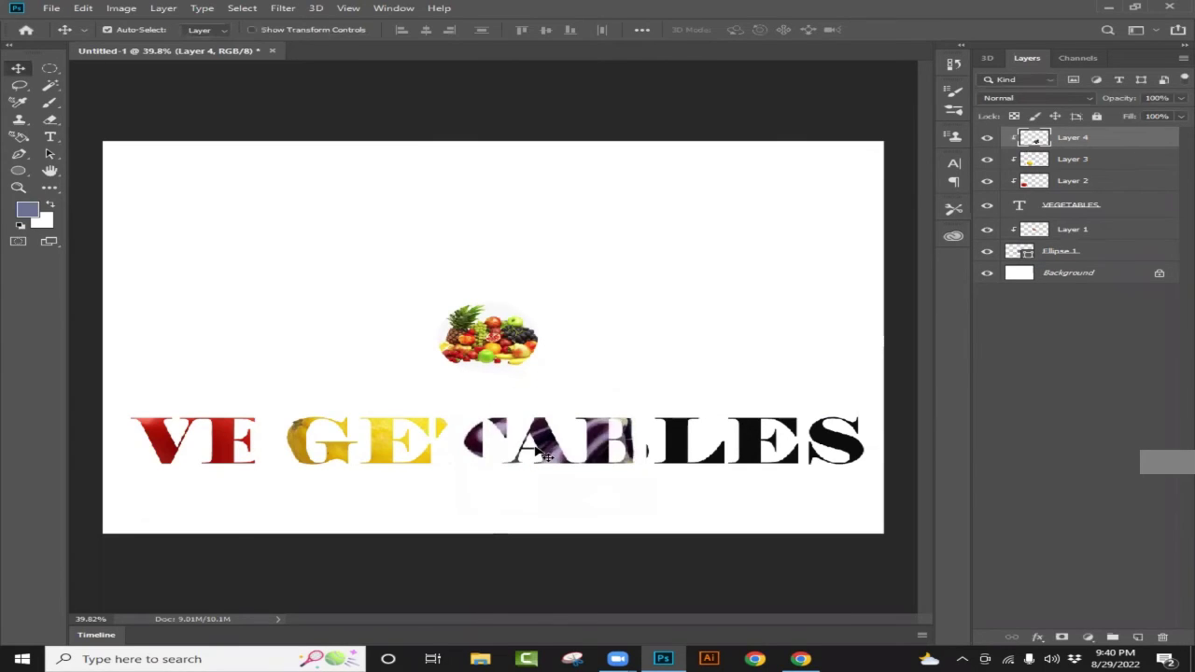
left_click_drag(544, 455, 527, 446)
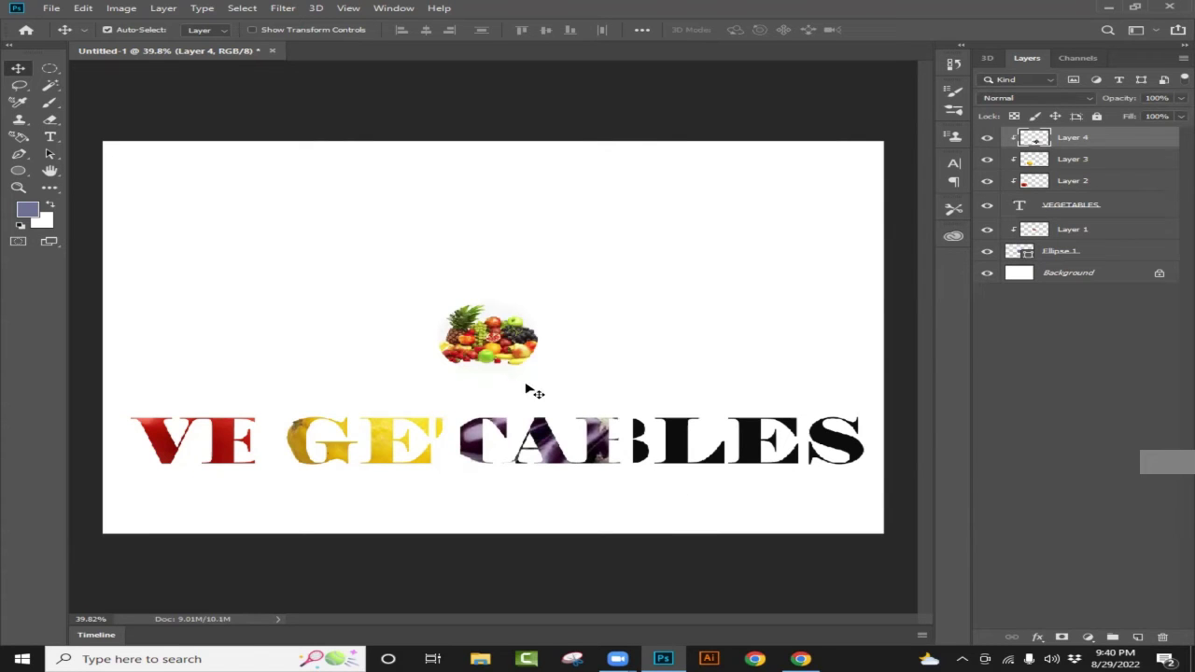
- Switch to the browser and search Google for "VEGATABLES png transparent"
left_click(801, 659)
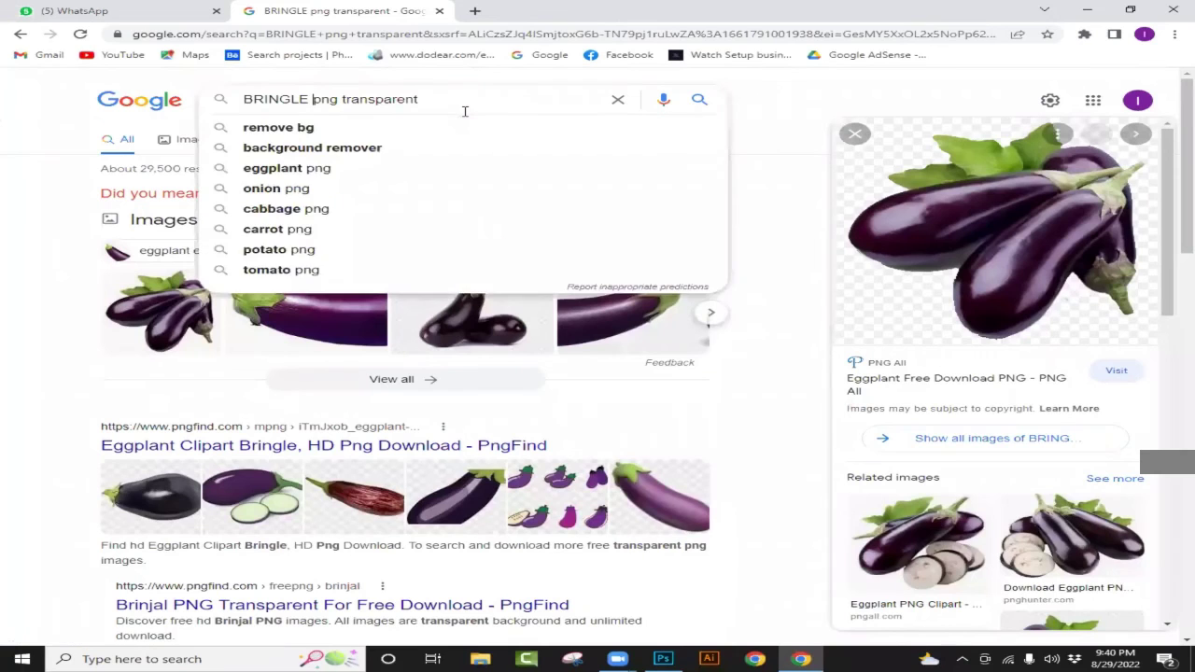
key("ctrl+BackSpace")
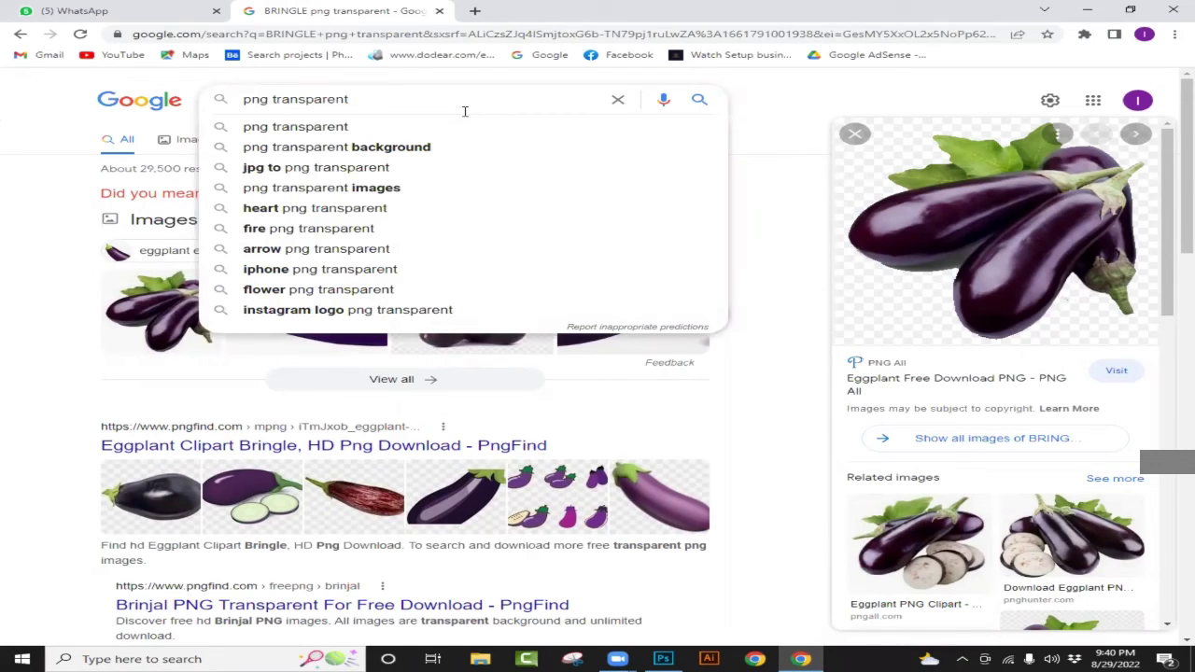
type("VEGATA")
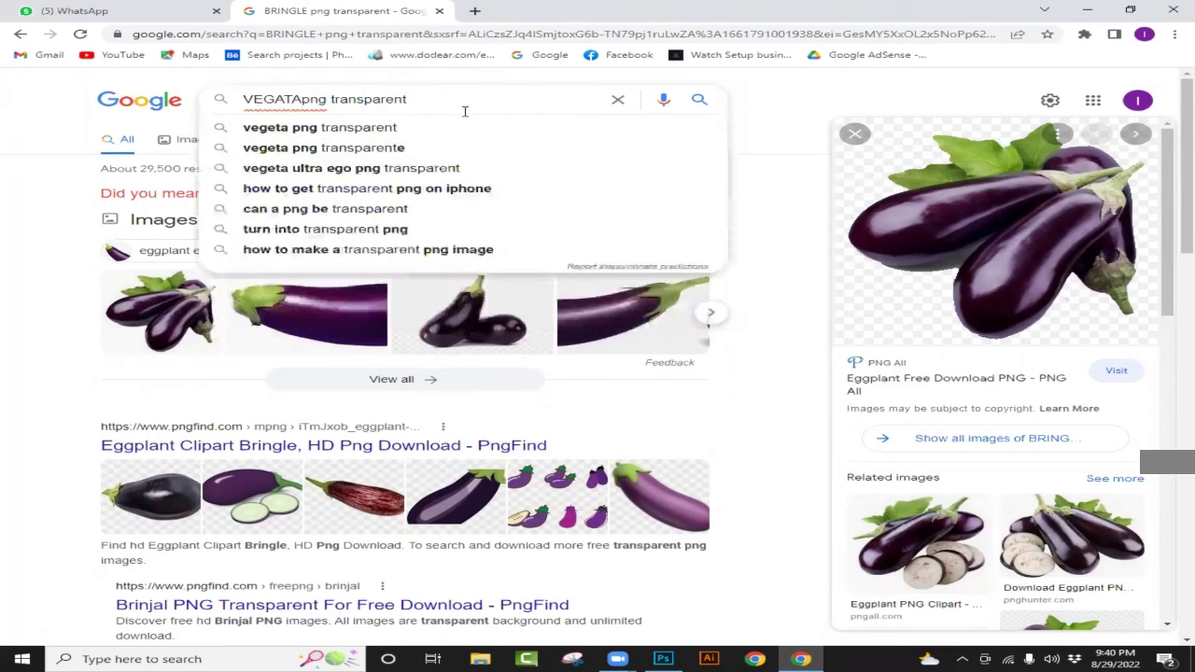
type("BLES")
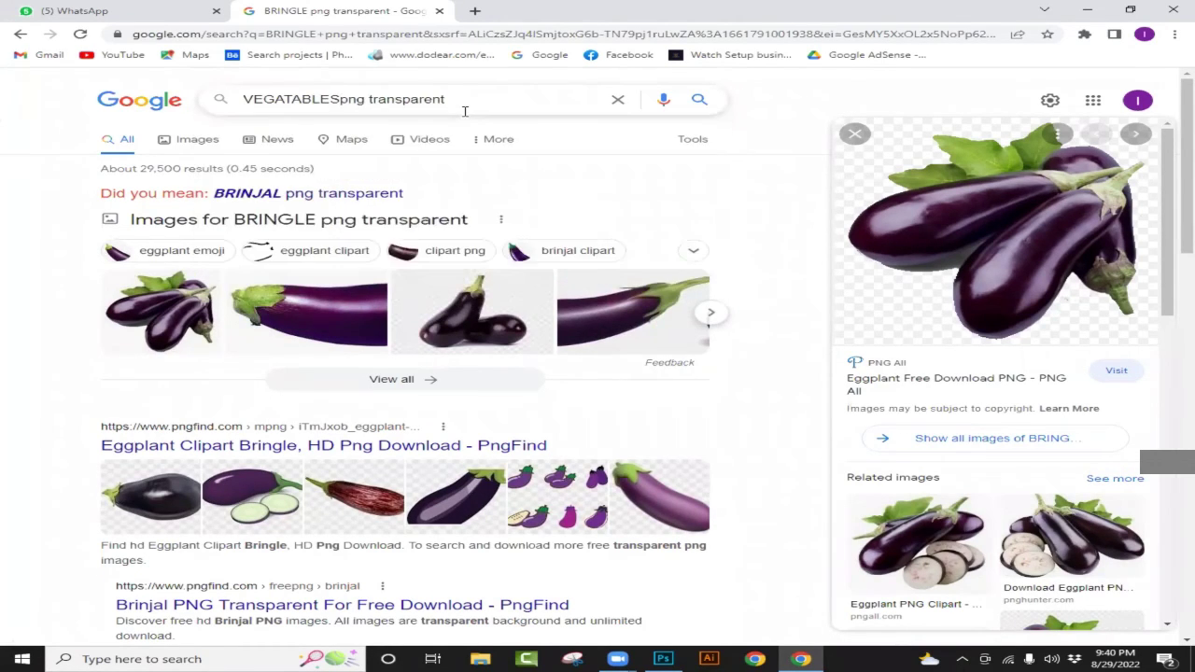
key("Return")
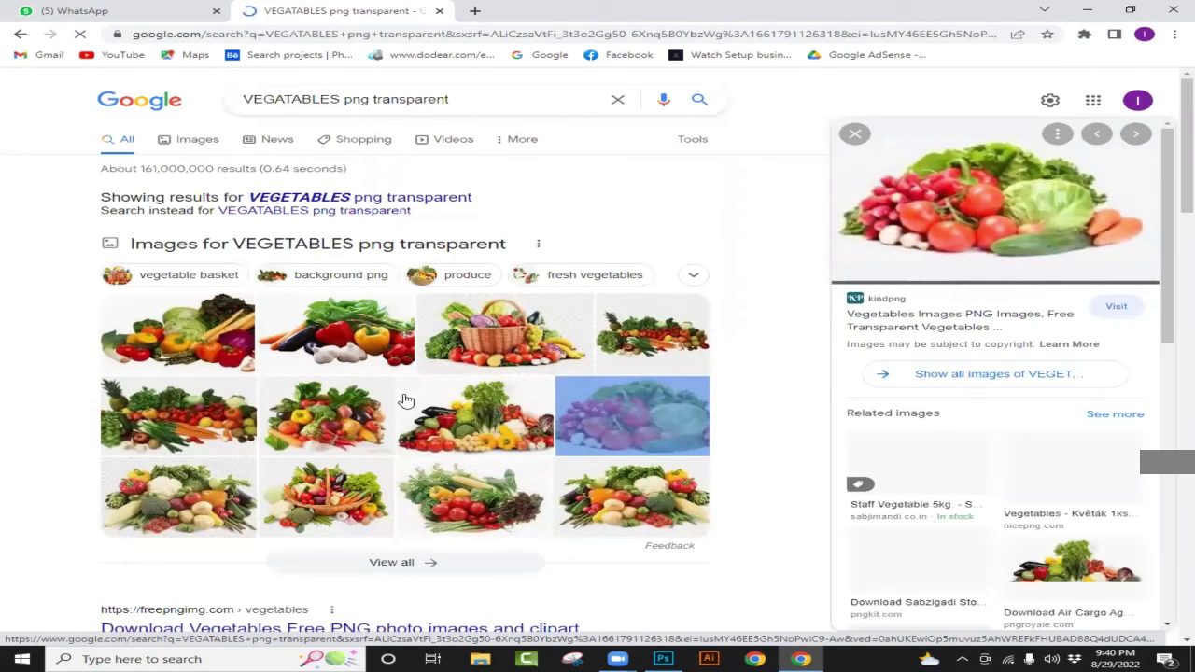
- Open the related "Staff Vegetable 5kg" image of mixed vegetables and copy it
right_click(922, 205)
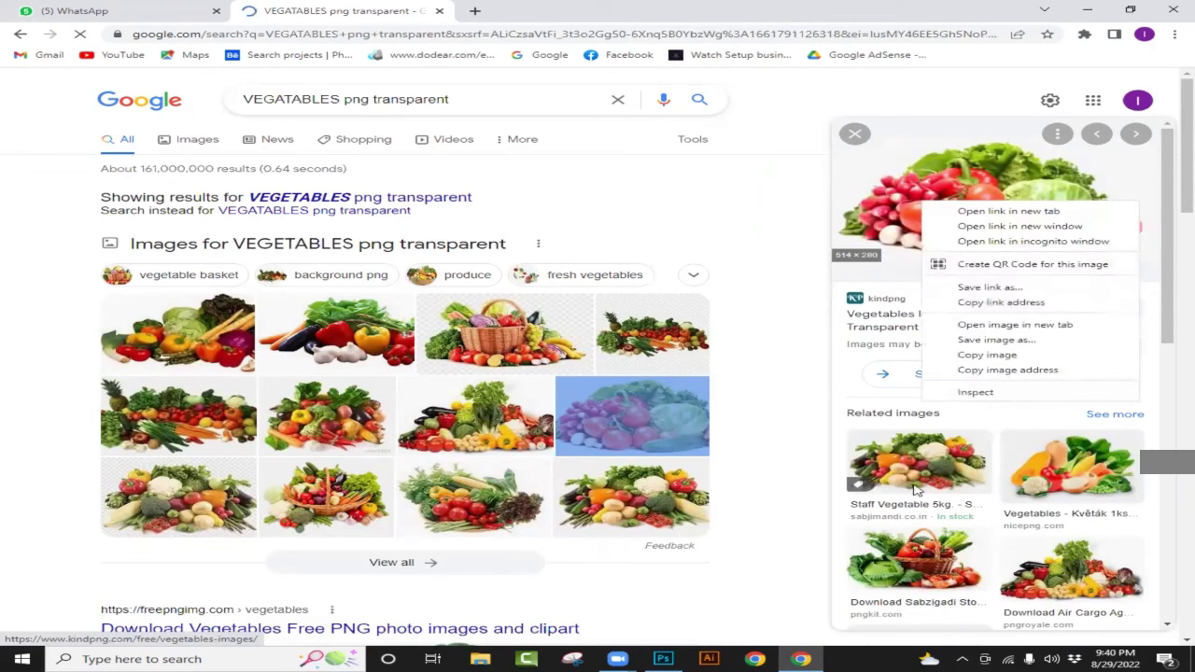
left_click(936, 466)
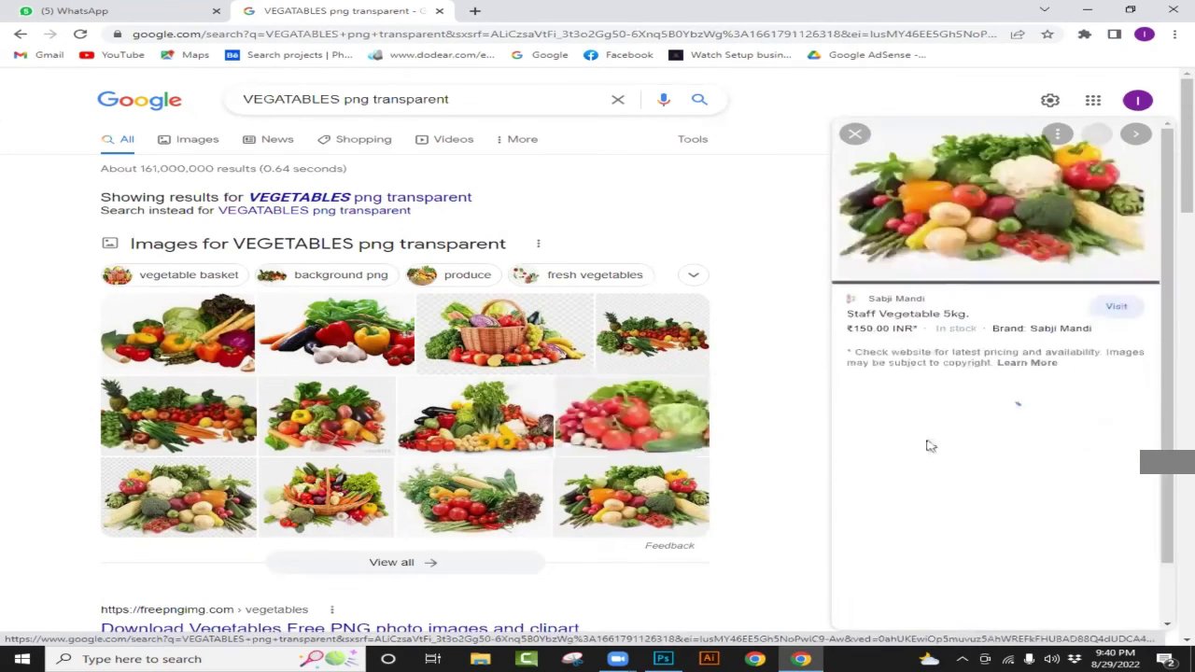
right_click(950, 197)
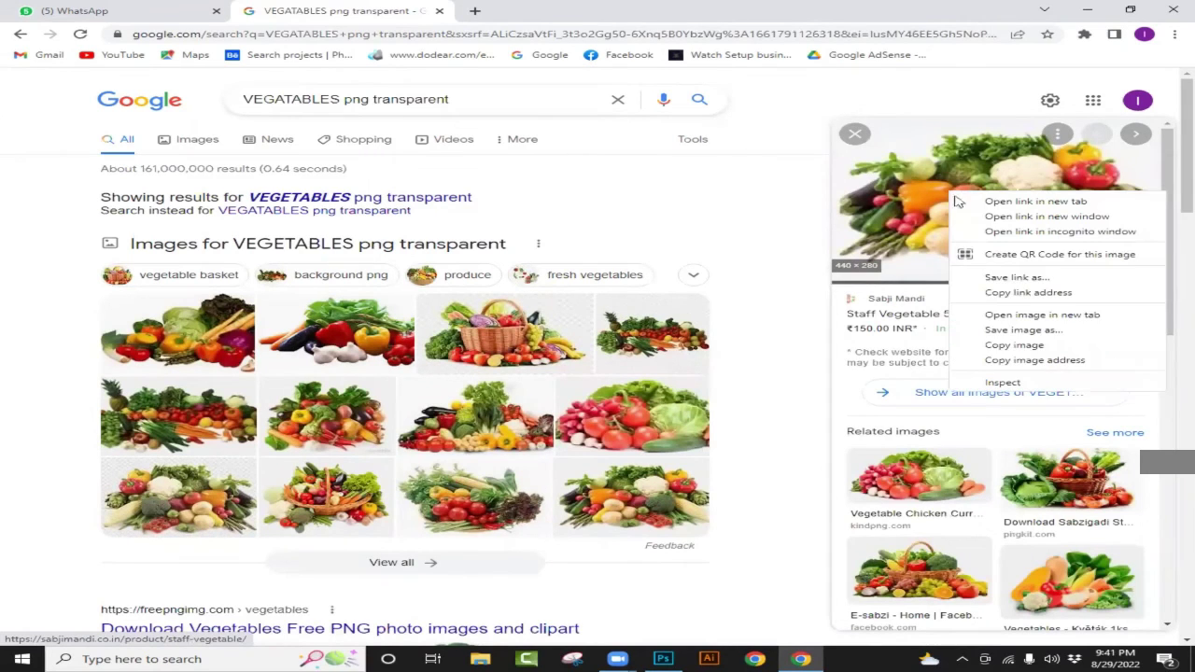
left_click(1014, 345)
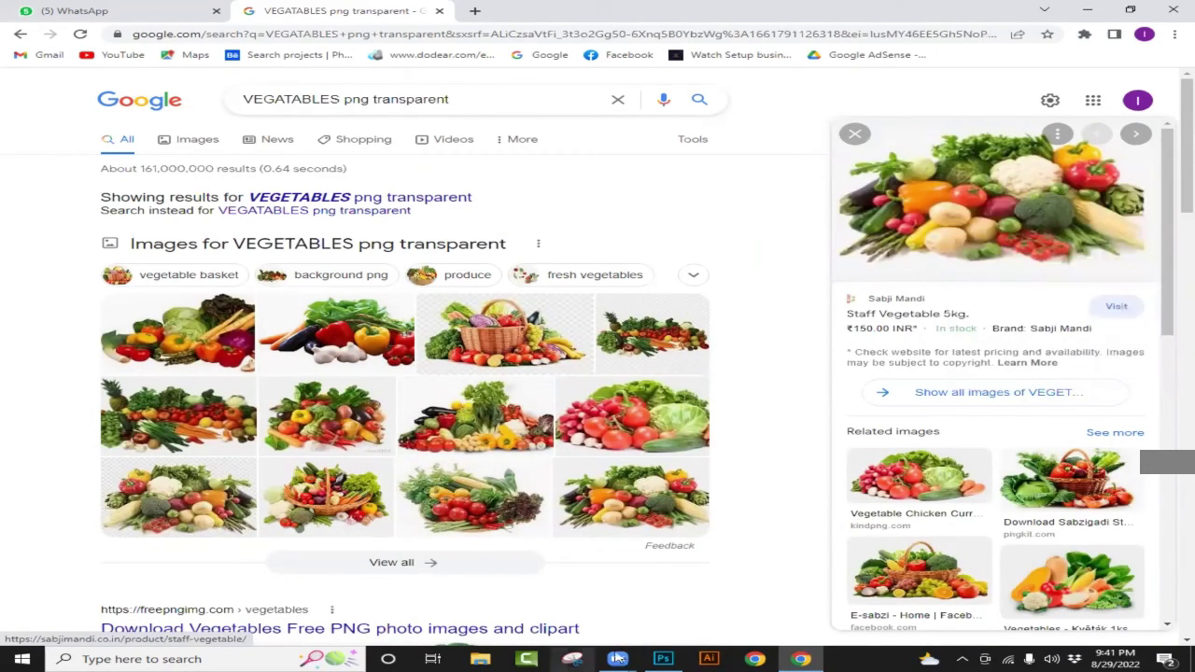
- Switch to Photoshop, add a new layer above Layer 4, paste the mixed vegetables, and move them over the letters BLE
left_click(663, 659)
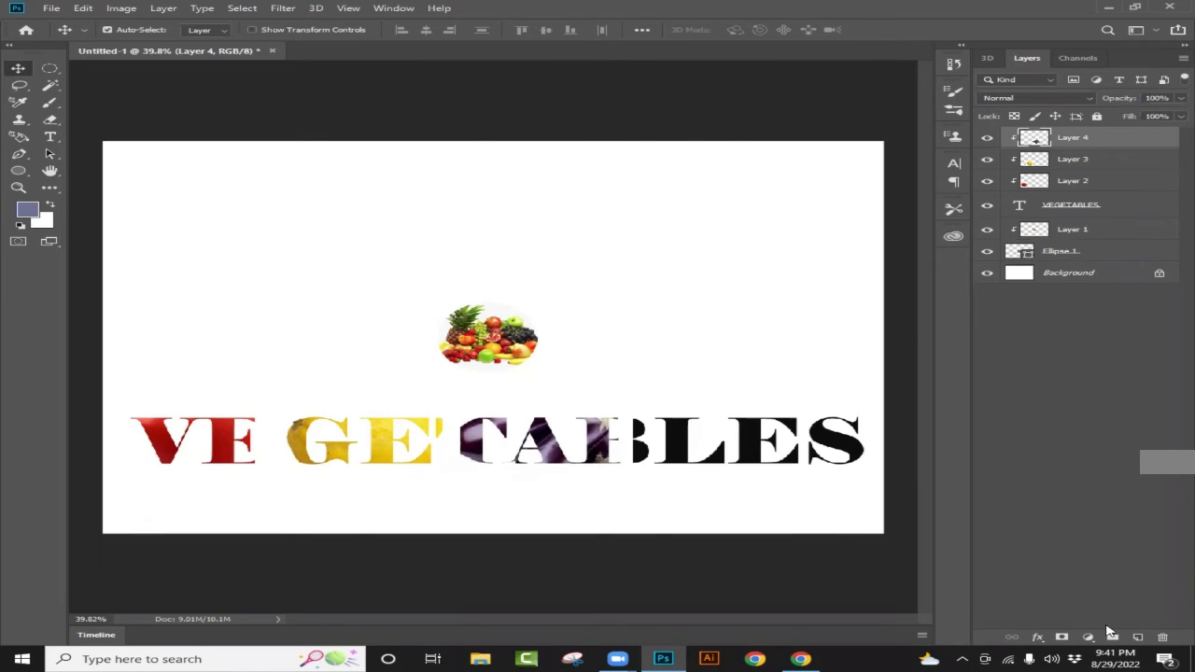
left_click(1137, 637)
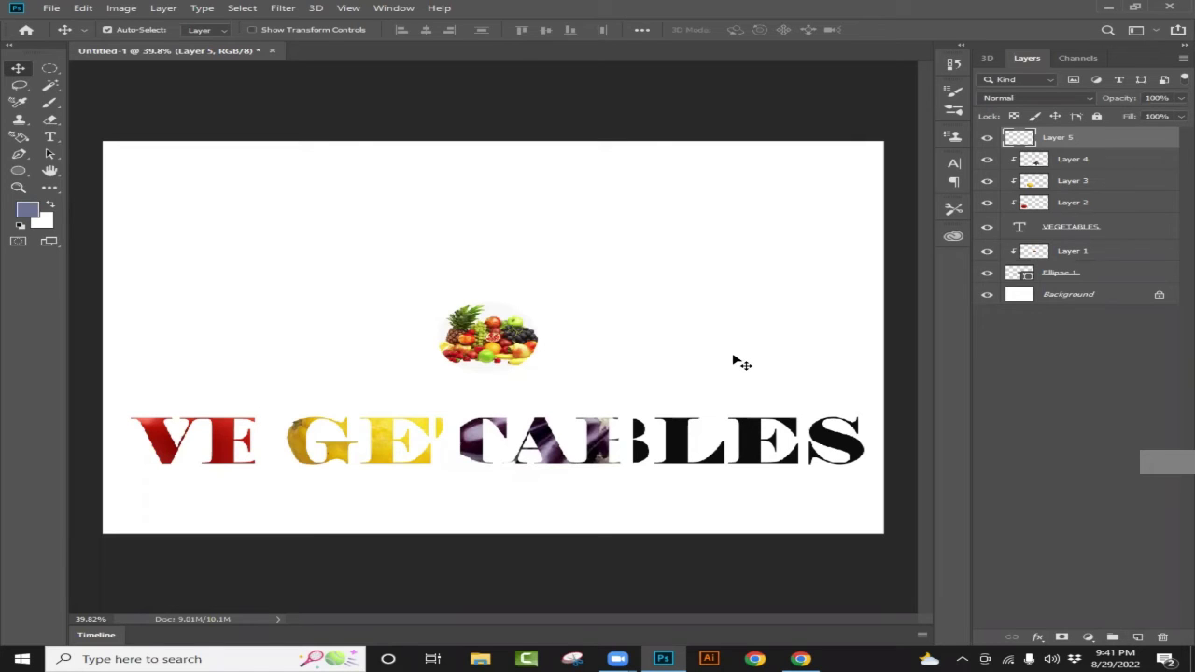
key("ctrl+v")
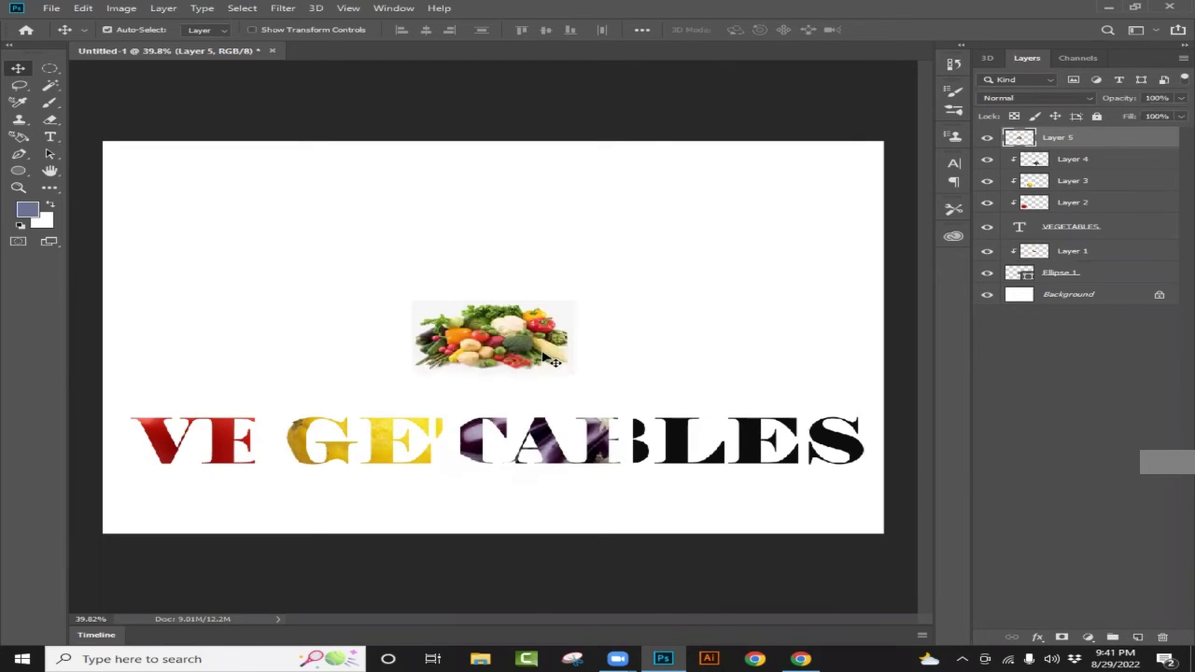
left_click_drag(554, 362, 755, 428)
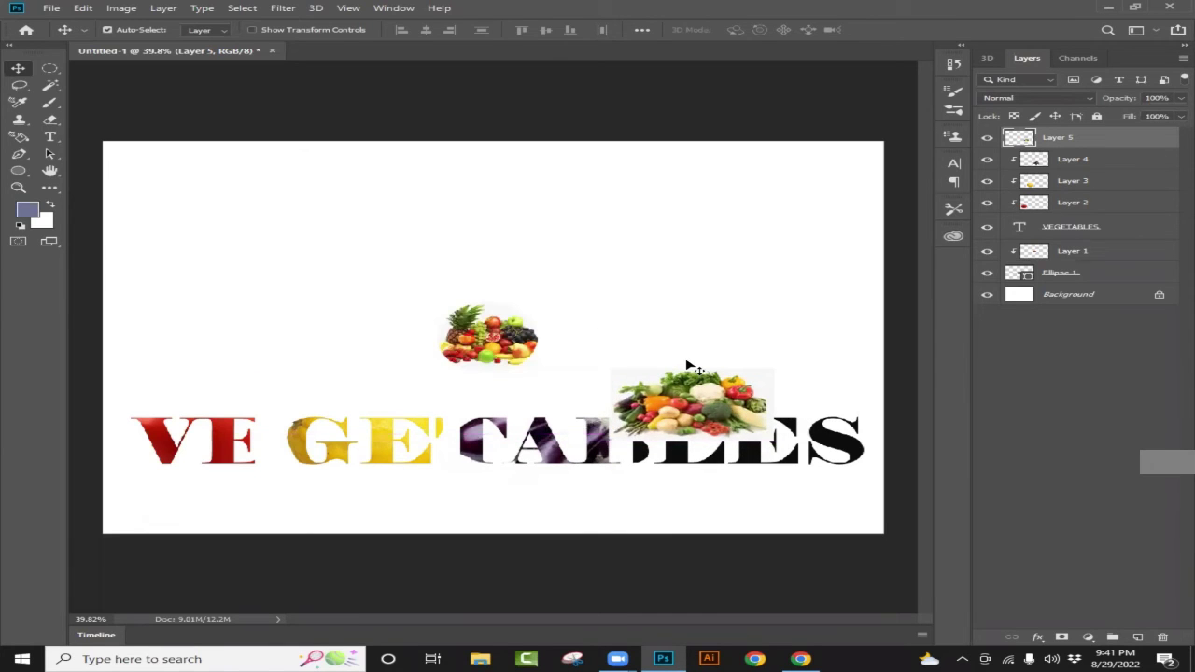
- Scale the mixed vegetables on Layer 5 to about 156.77% and position them over the letters BLES
key("ctrl+t")
scroll(817, 509, "up", 2)
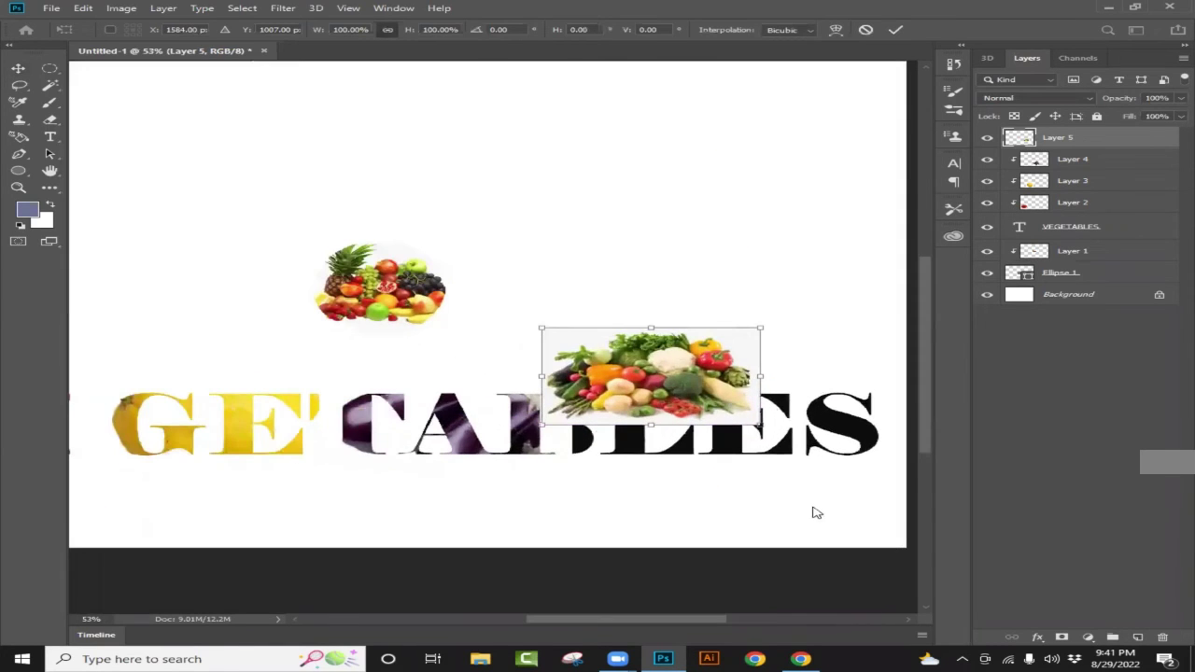
left_click_drag(760, 425, 834, 417)
left_click_drag(747, 403, 738, 428)
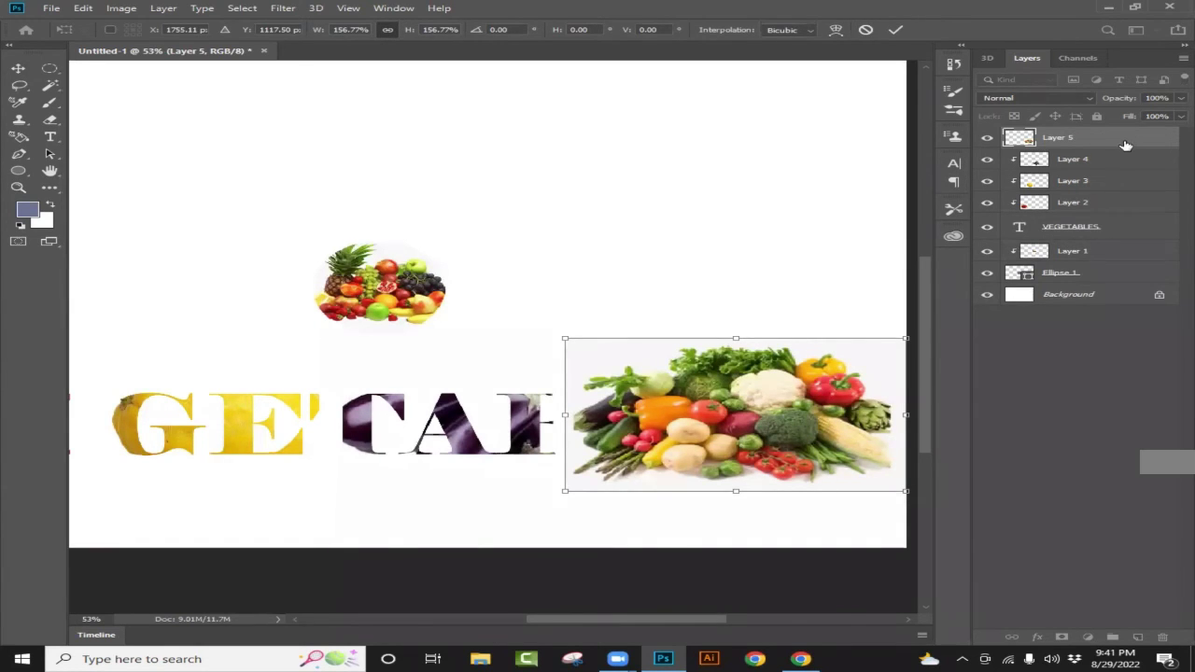
- Clip Layer 5 with the mixed vegetables to the VEGETABLES text and adjust its placement over the last letters
left_click_drag(1126, 145, 1125, 143)
left_click_drag(1125, 143, 1125, 142)
left_click(1120, 150, "alt")
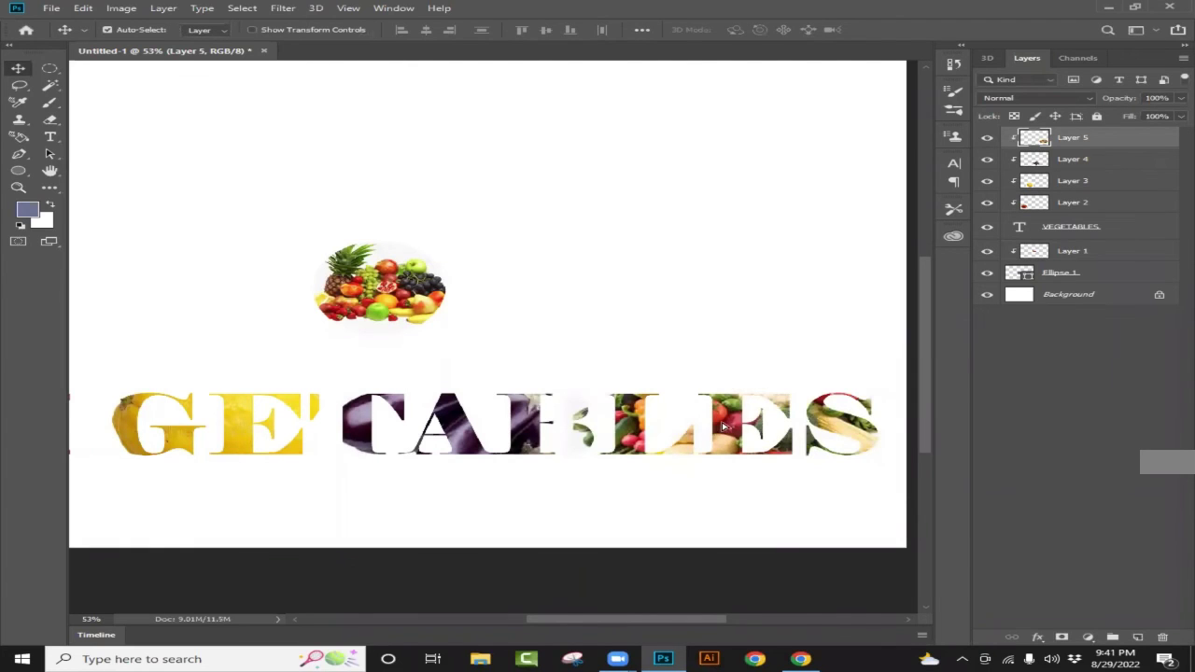
left_click_drag(710, 429, 693, 428)
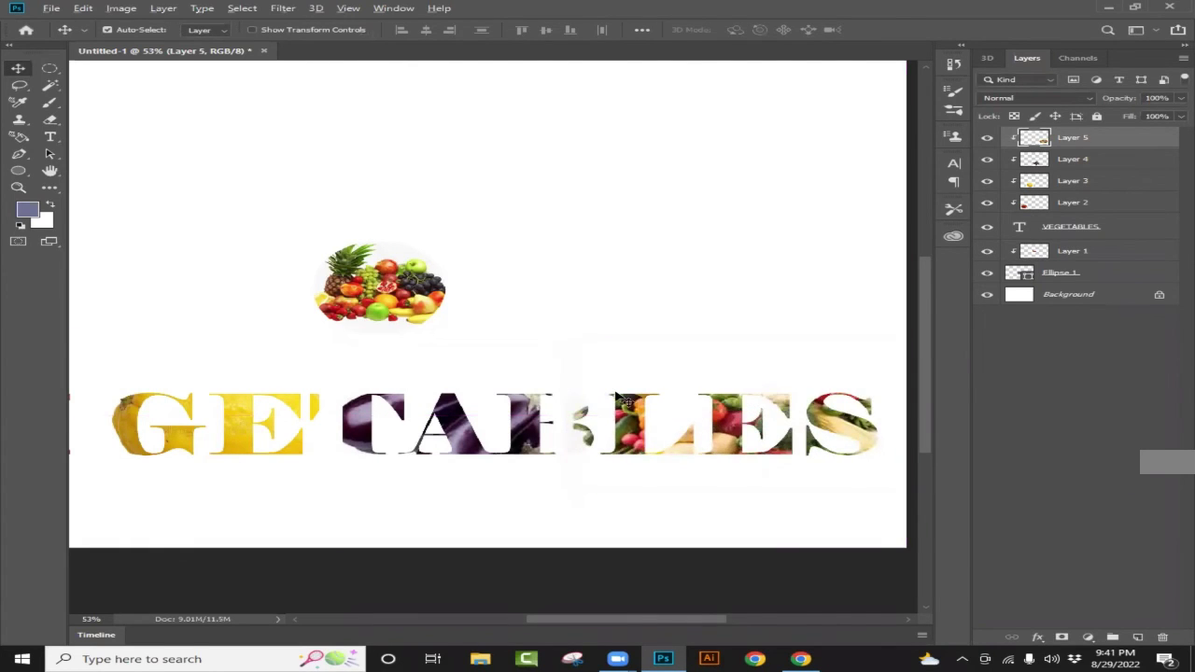
- Delete the VEGETABLES text, Ellipse 1 and all their clipped image layers, and add a new empty layer above the Background
scroll(623, 399, "down", 2)
scroll(623, 399, "down", 1)
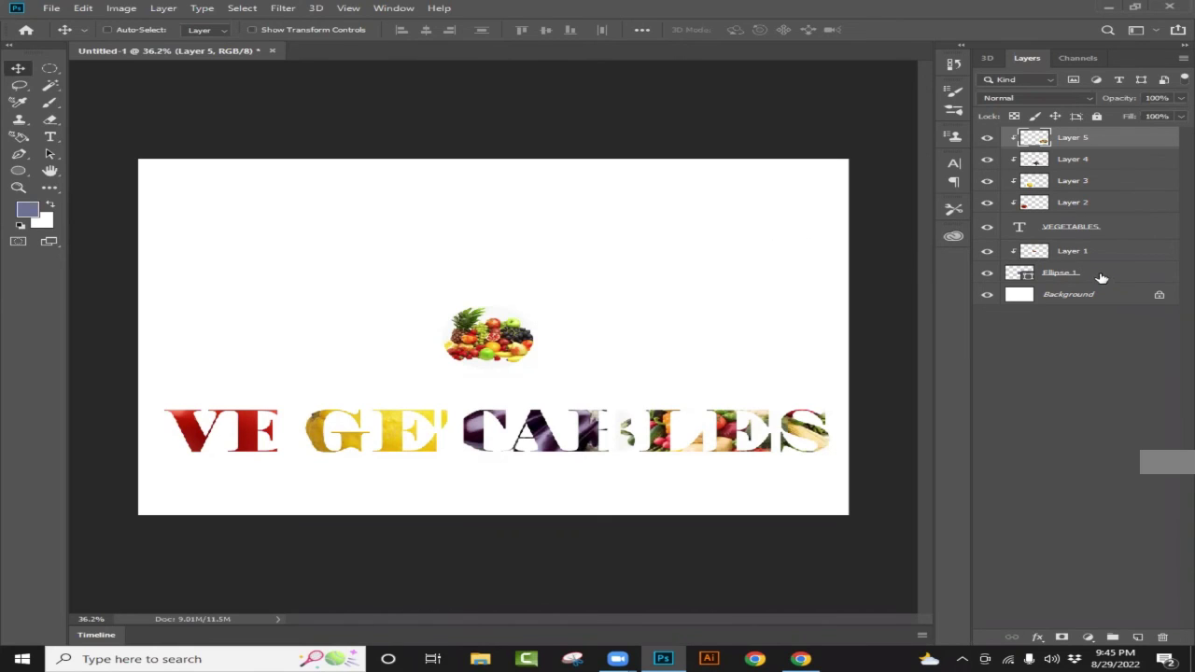
left_click(1098, 272, "ctrl")
left_click(1098, 252, "ctrl")
left_click(1094, 226, "ctrl")
left_click(1093, 202, "ctrl")
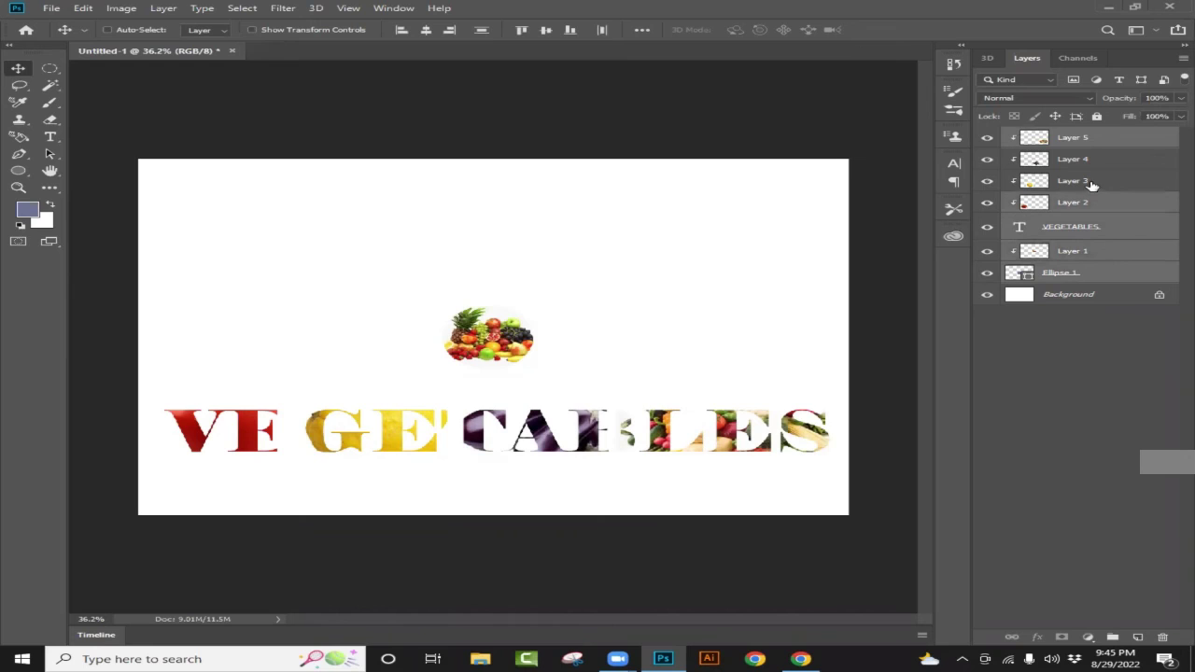
left_click(1090, 181, "ctrl")
left_click(1090, 160, "ctrl")
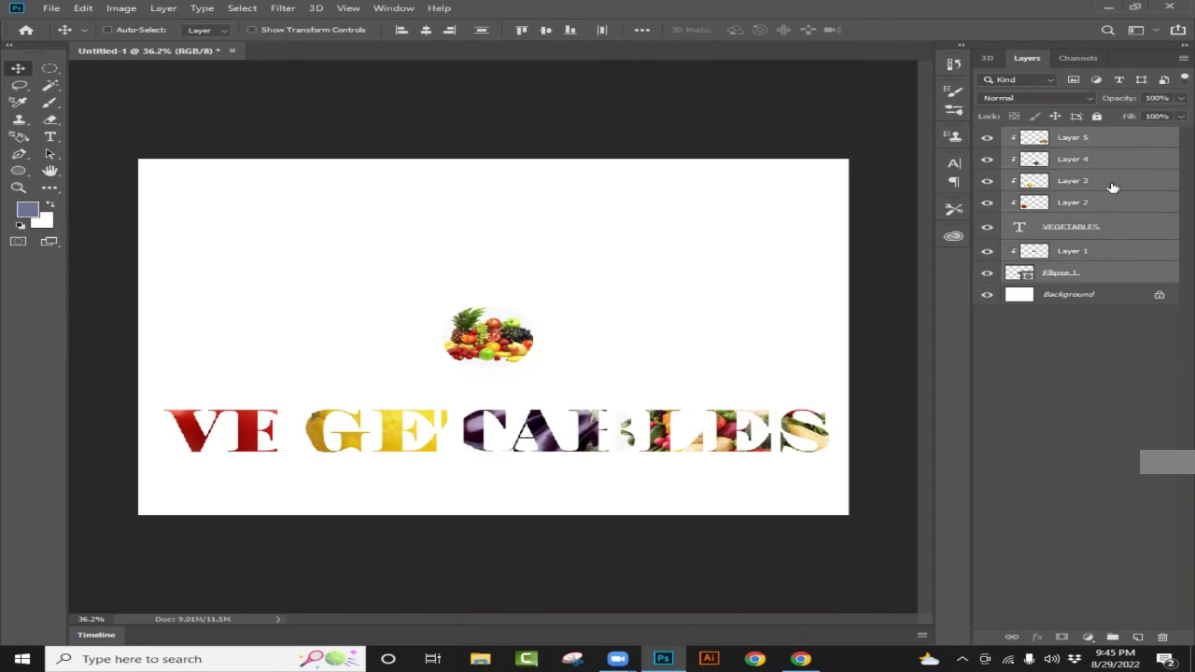
left_click_drag(1114, 190, 1162, 636)
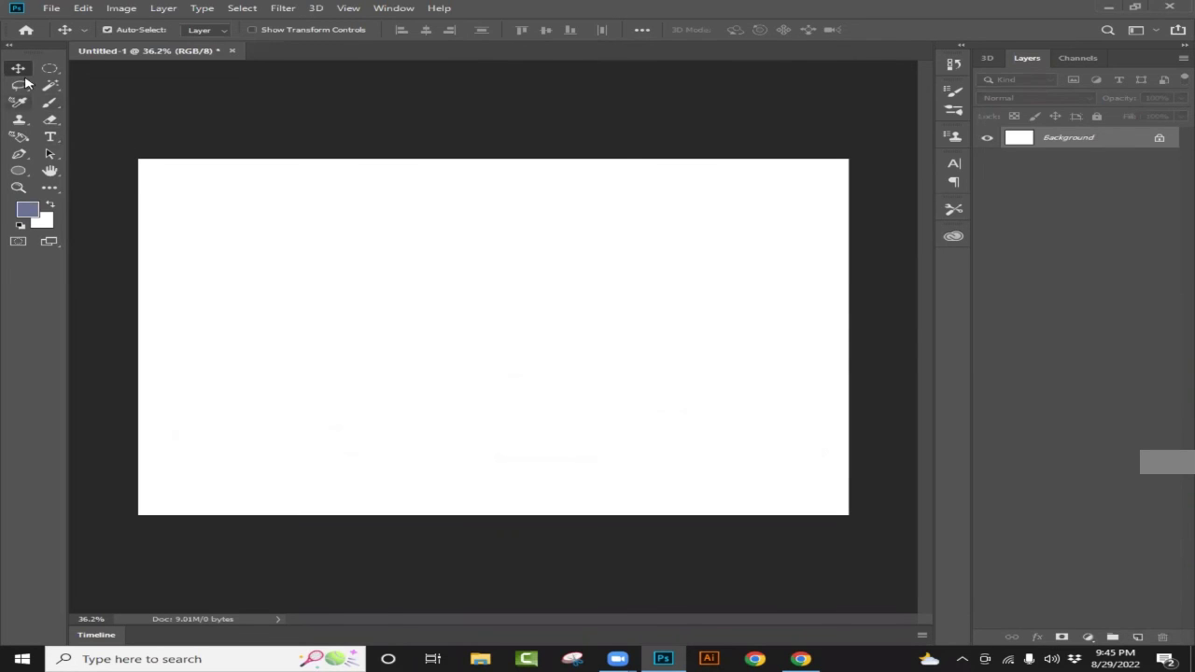
left_click(1138, 637)
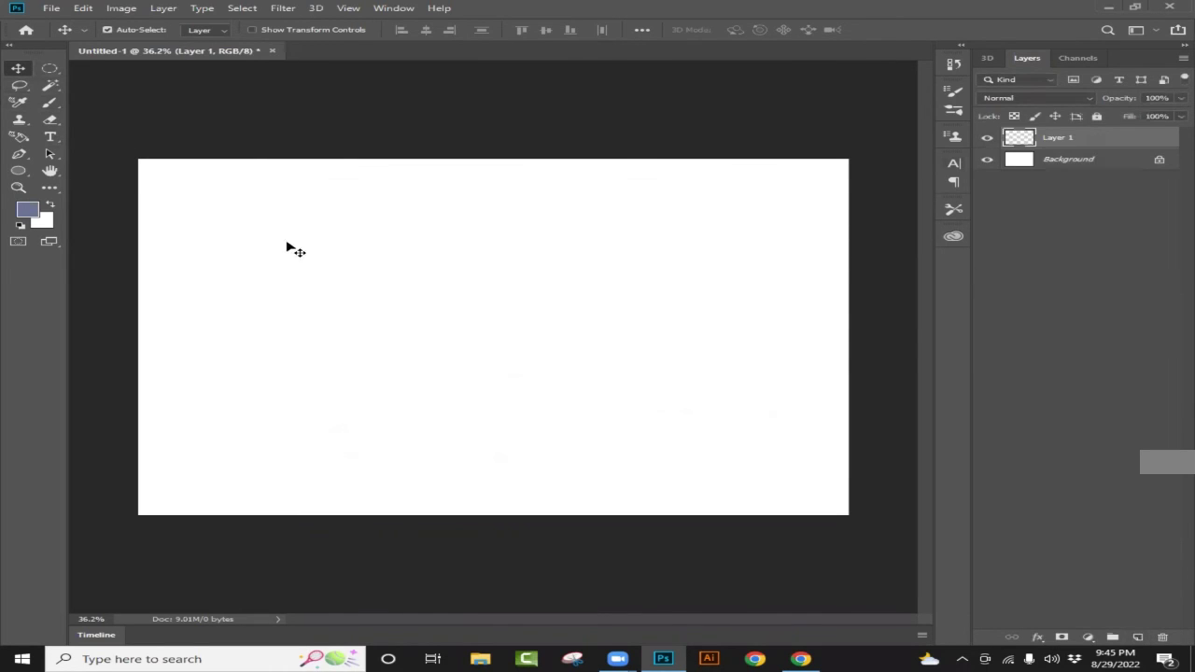
- Select the upper half of the canvas with a rectangular marquee, fill it on Layer 1 with the slate-blue foreground colour #6c719e, and deselect
left_click(51, 70)
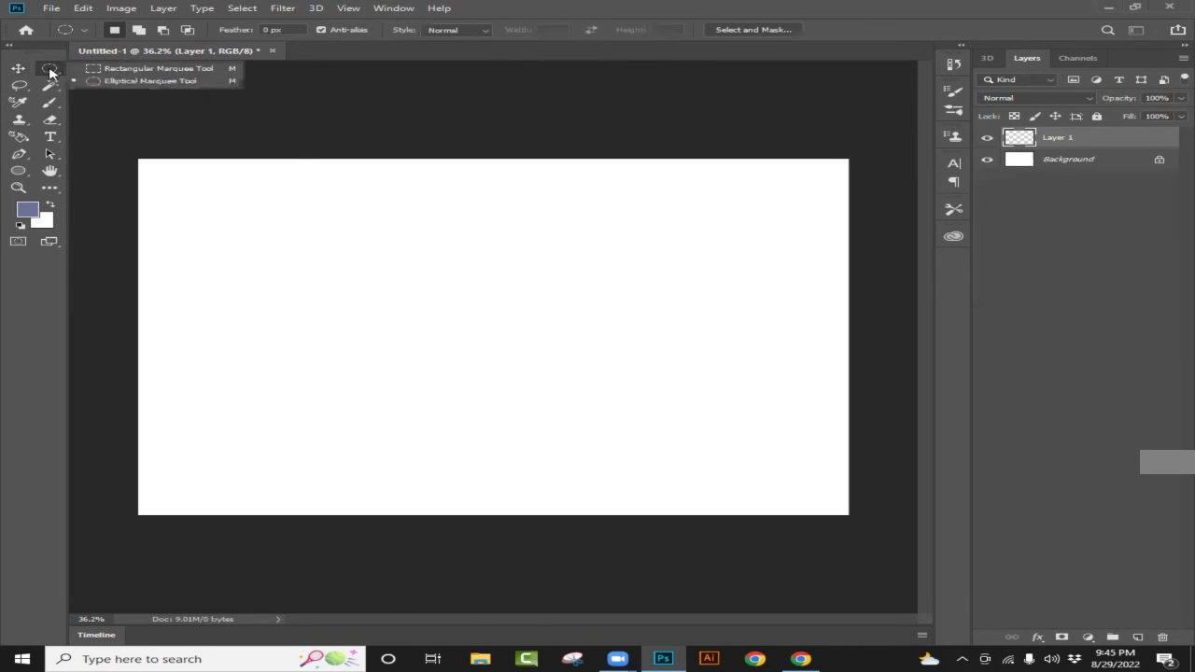
left_click(125, 70)
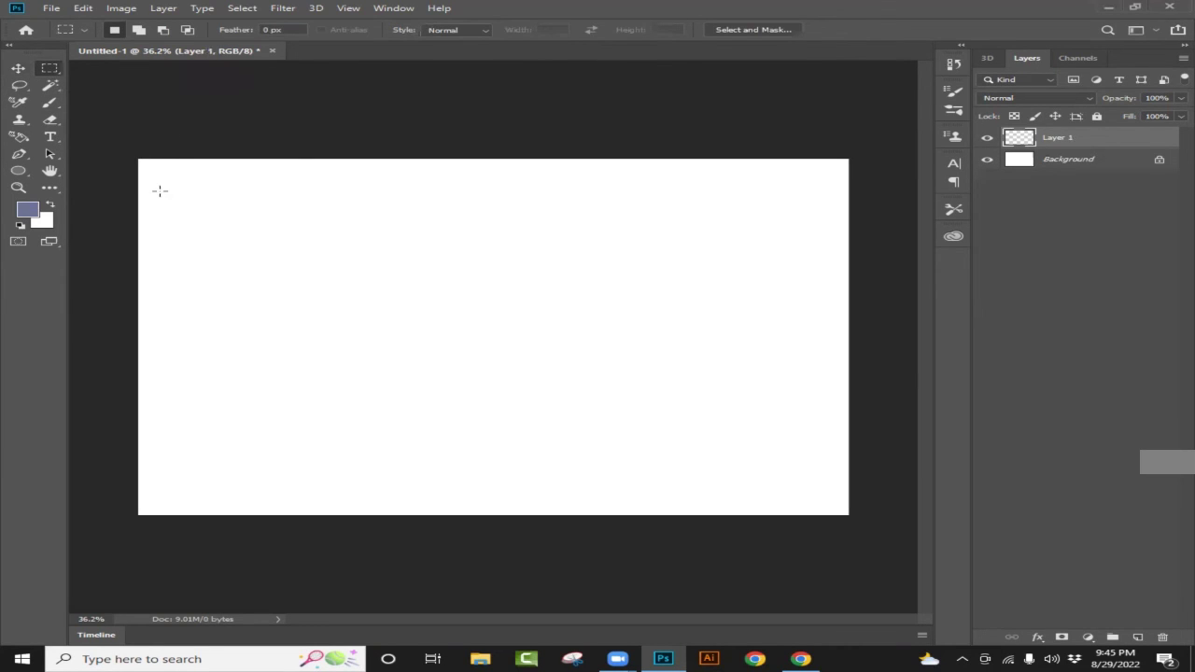
left_click_drag(138, 159, 846, 329)
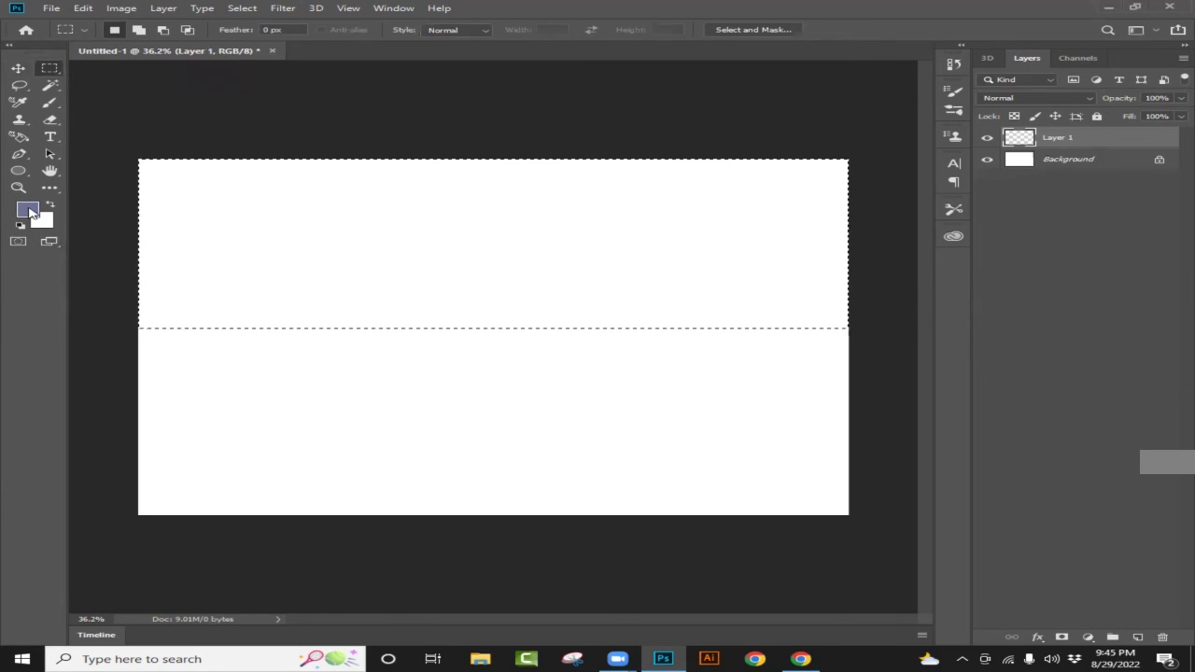
left_click(28, 213)
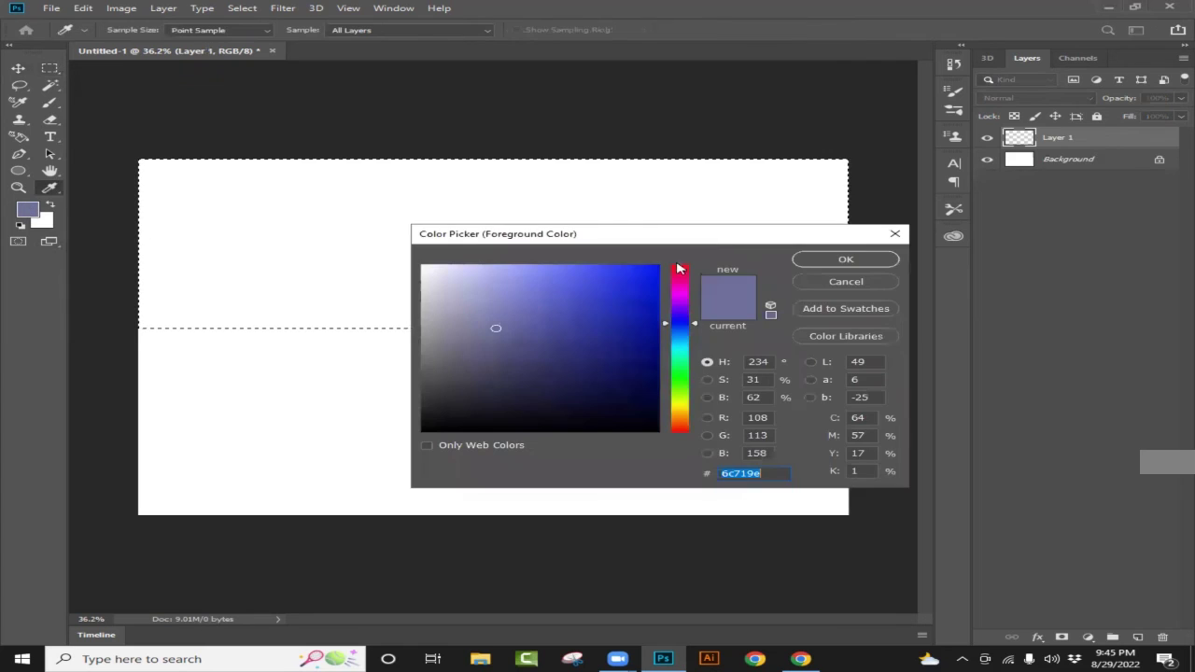
left_click(894, 240)
key("m")
key("alt+BackSpace")
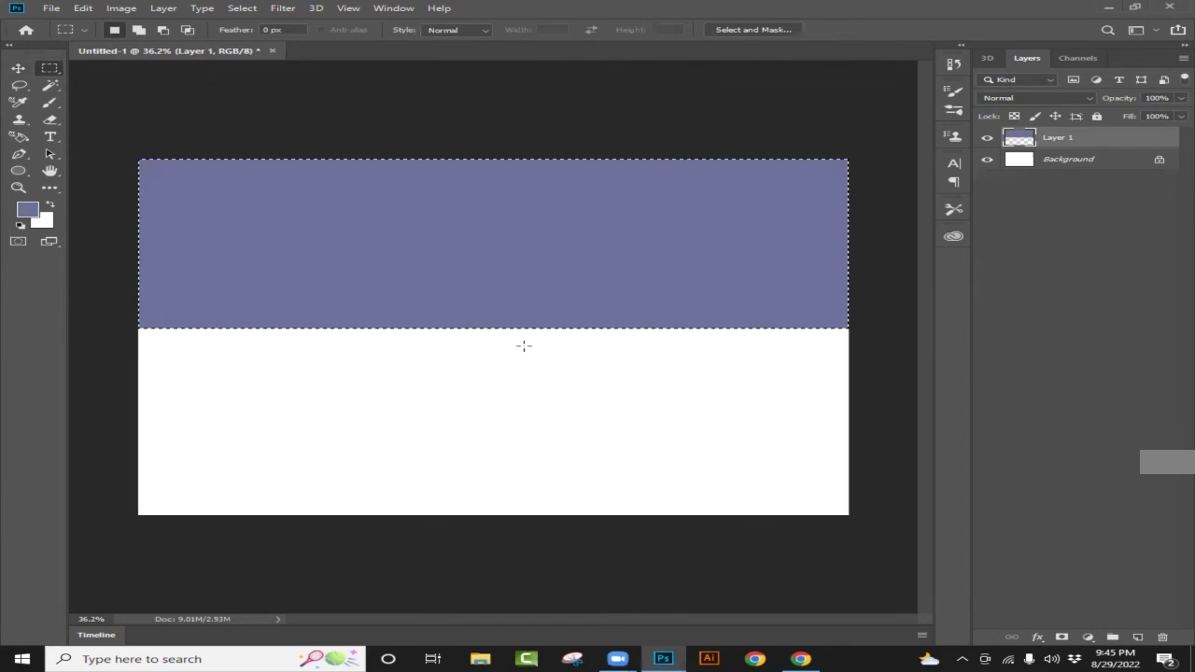
key("ctrl+d")
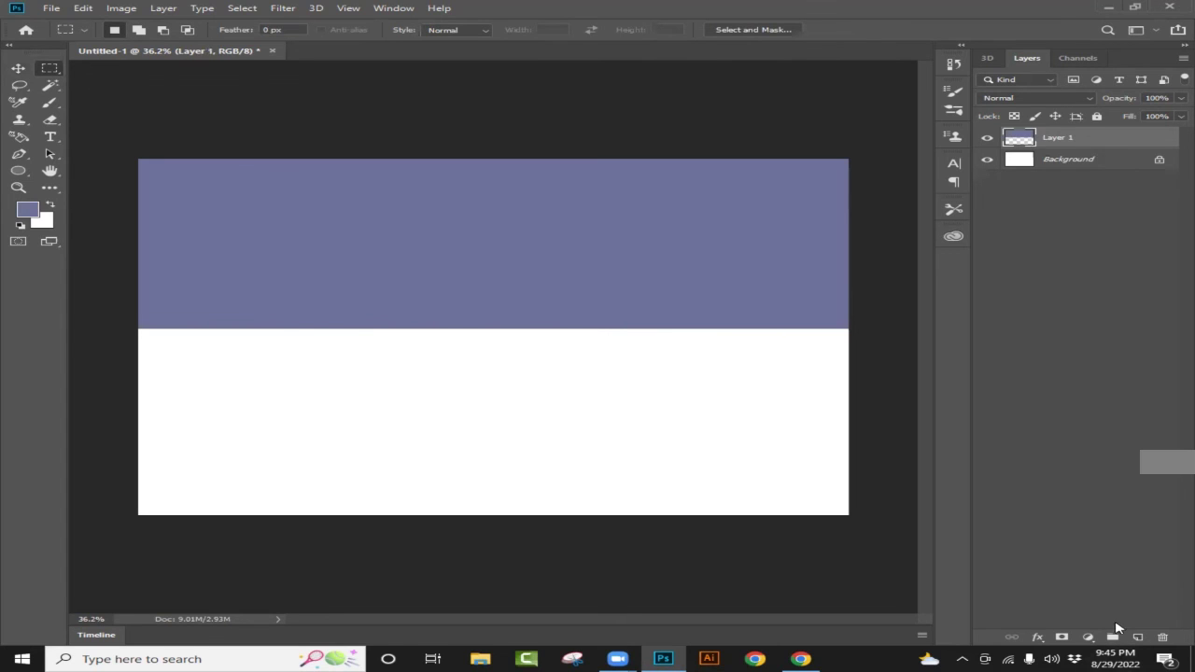
- Add the text PAKISTAN in Elephant Regular at 24 pt and centre it over the edge between the blue and white halves
left_click(51, 138)
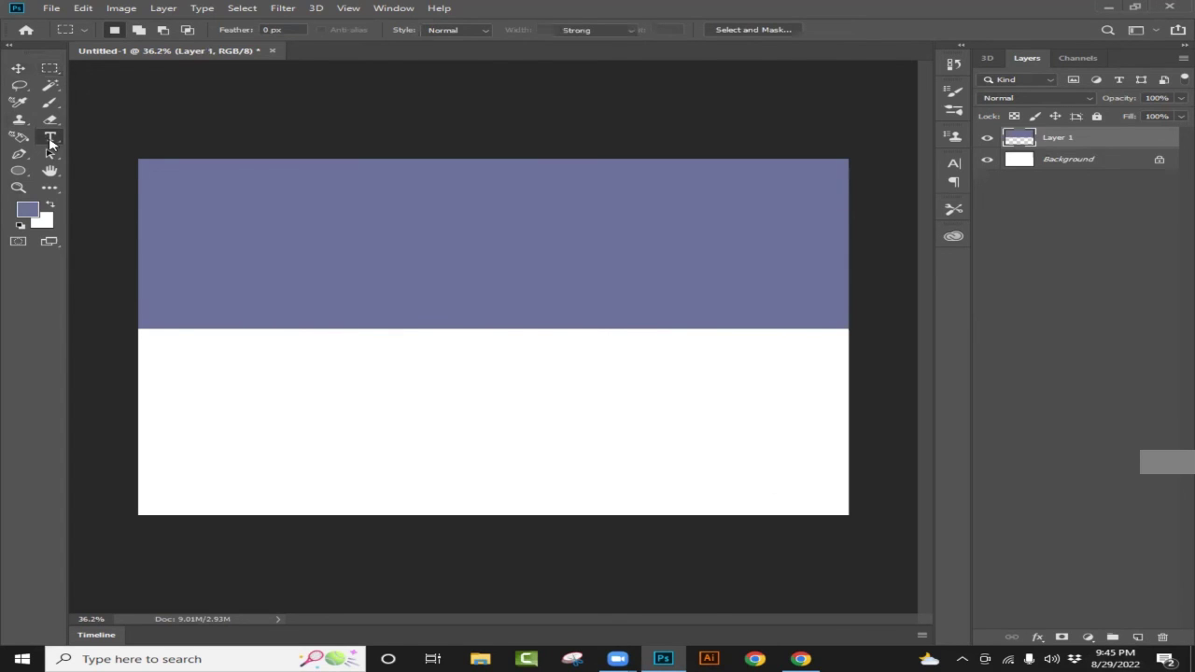
left_click(340, 336)
key("BackSpace")
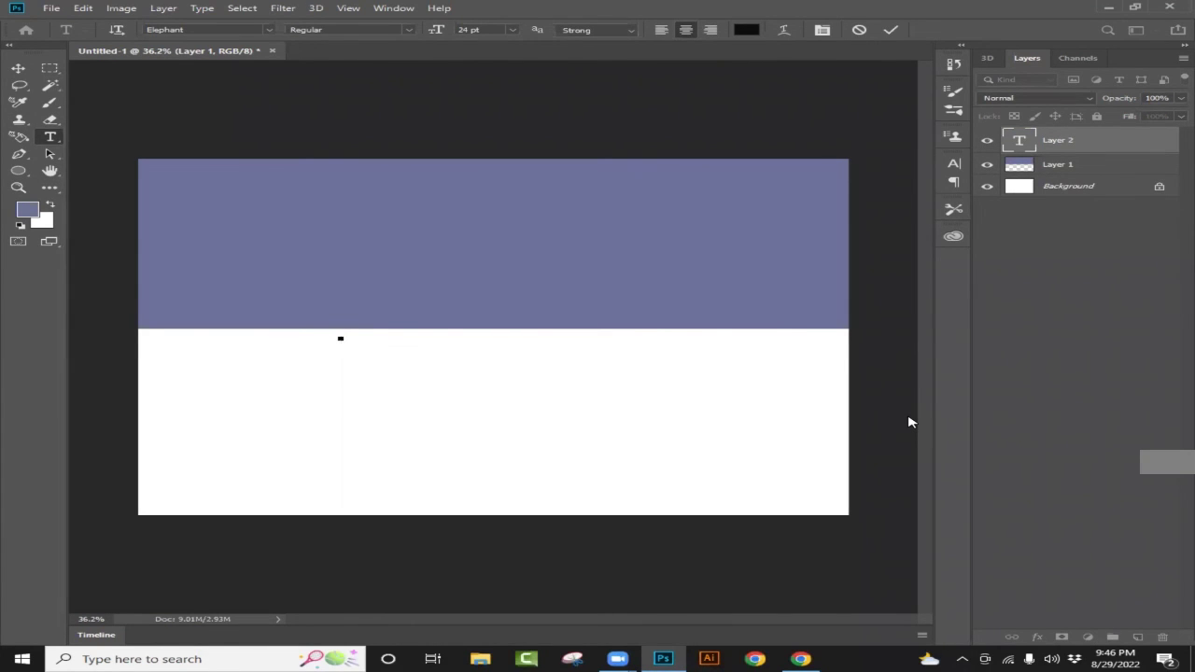
type("PAKISTAN")
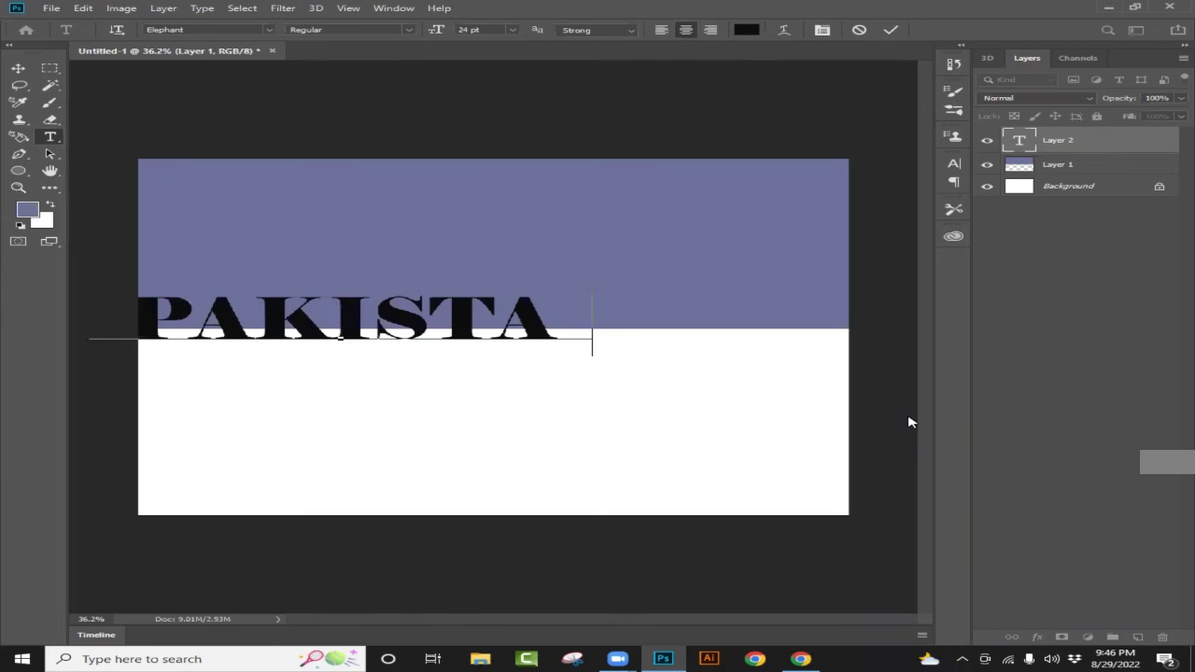
left_click(18, 68)
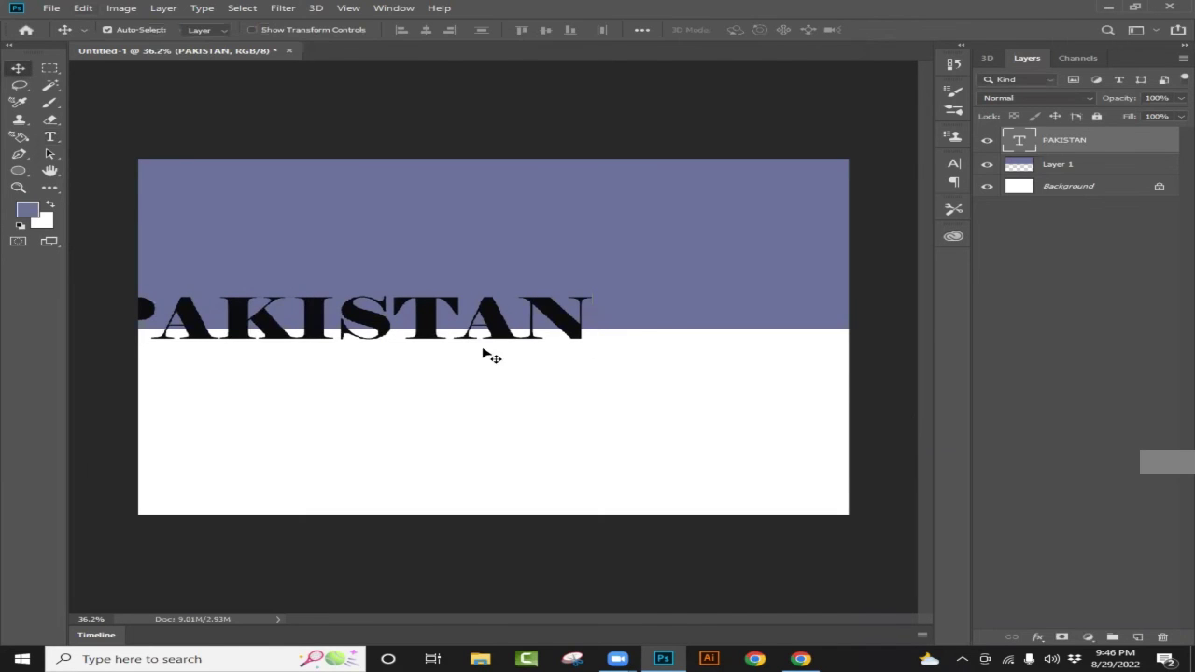
left_click_drag(434, 331, 579, 336)
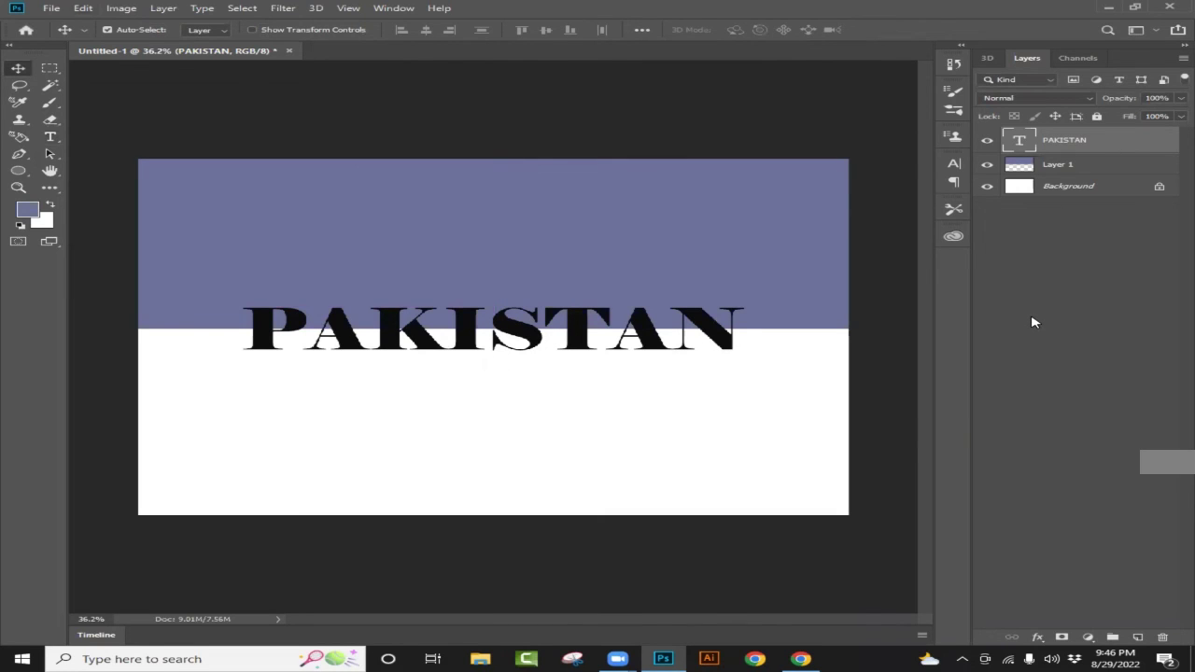
- Duplicate the PAKISTAN text layer
key("ctrl")
key("ctrl+j")
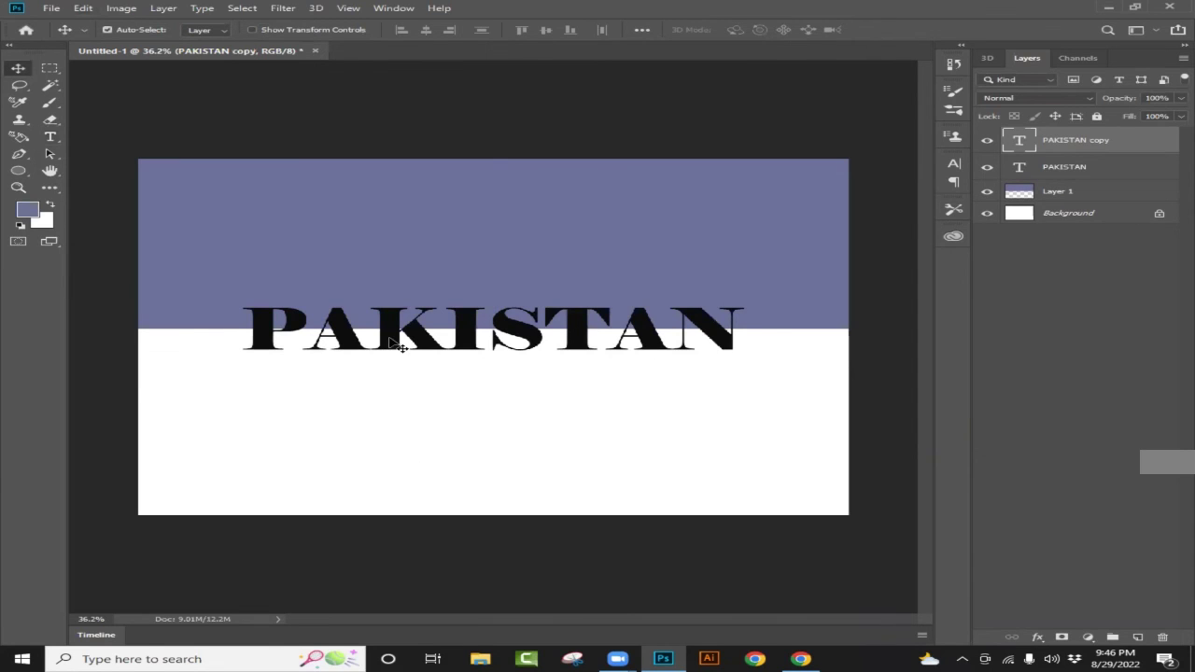
scroll(525, 415, "up", 1)
scroll(525, 416, "down", 1)
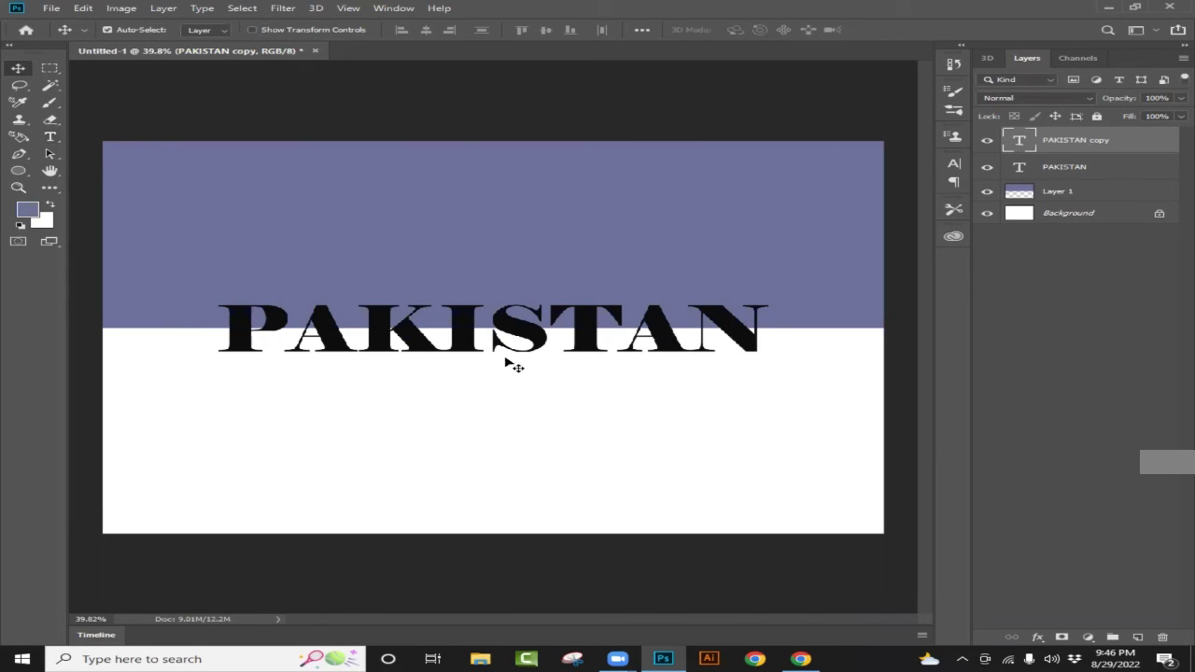
- Try to delete the lower half of the letters on the PAKISTAN copy layer using a rectangular selection, and deselect
left_click(49, 69)
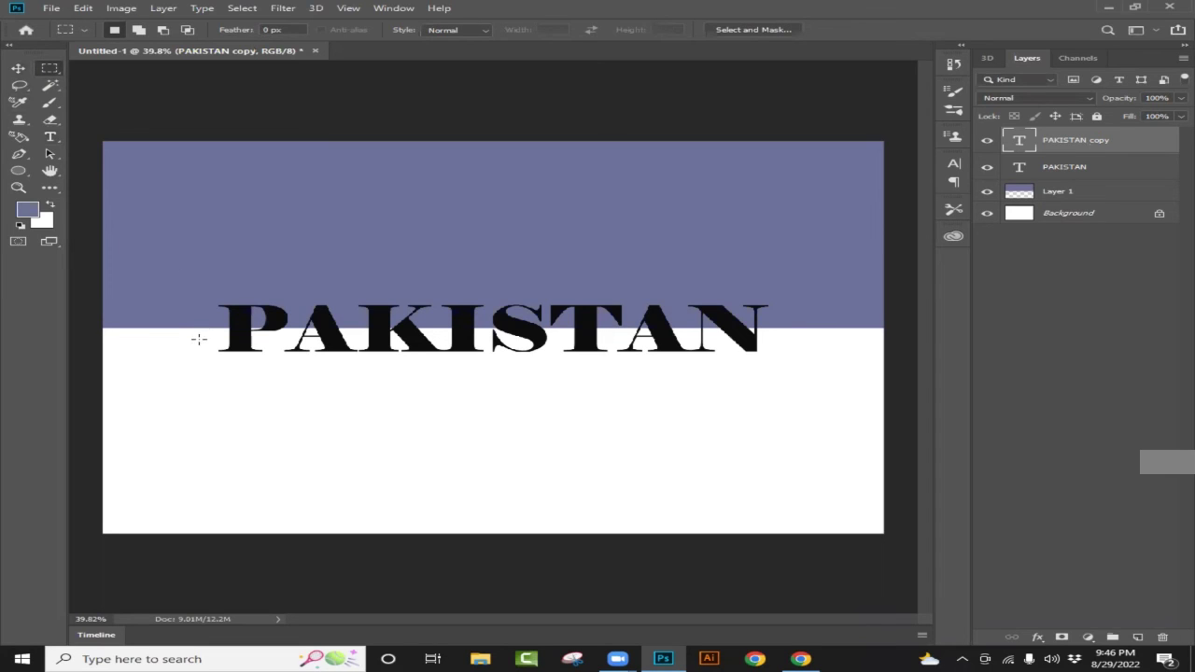
left_click_drag(199, 333, 357, 400)
left_click(358, 401)
left_click_drag(242, 367, 776, 392)
key("Delete")
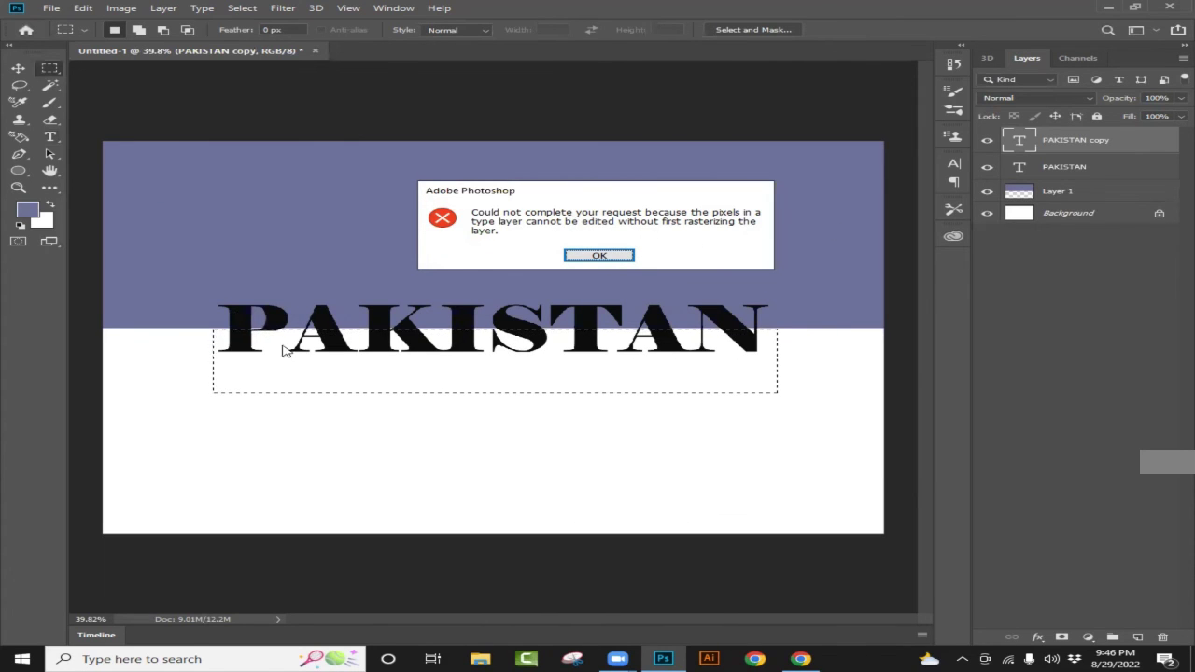
left_click(603, 259)
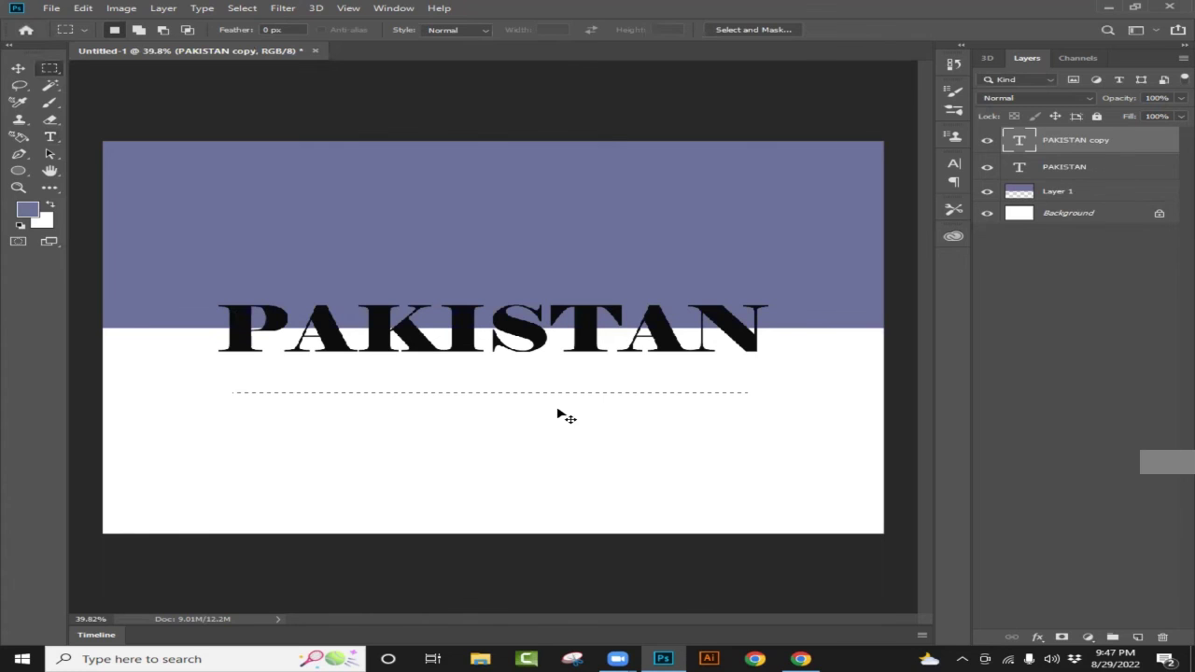
key("ctrl+z")
key("ctrl+shift+z")
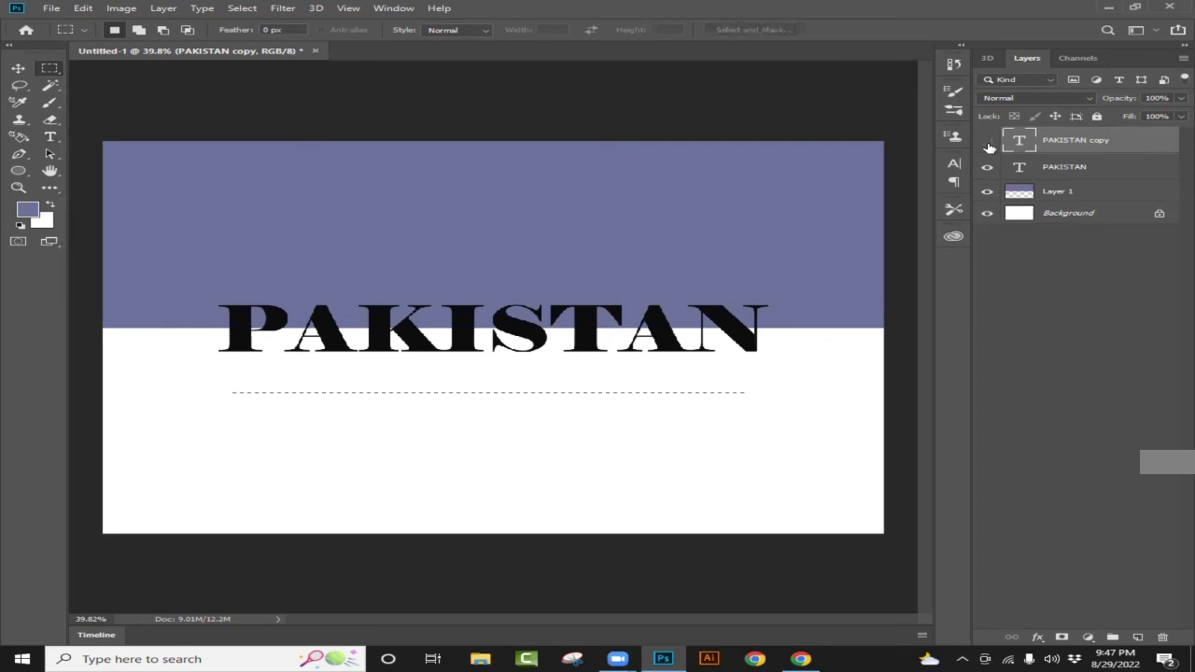
key("ctrl+d")
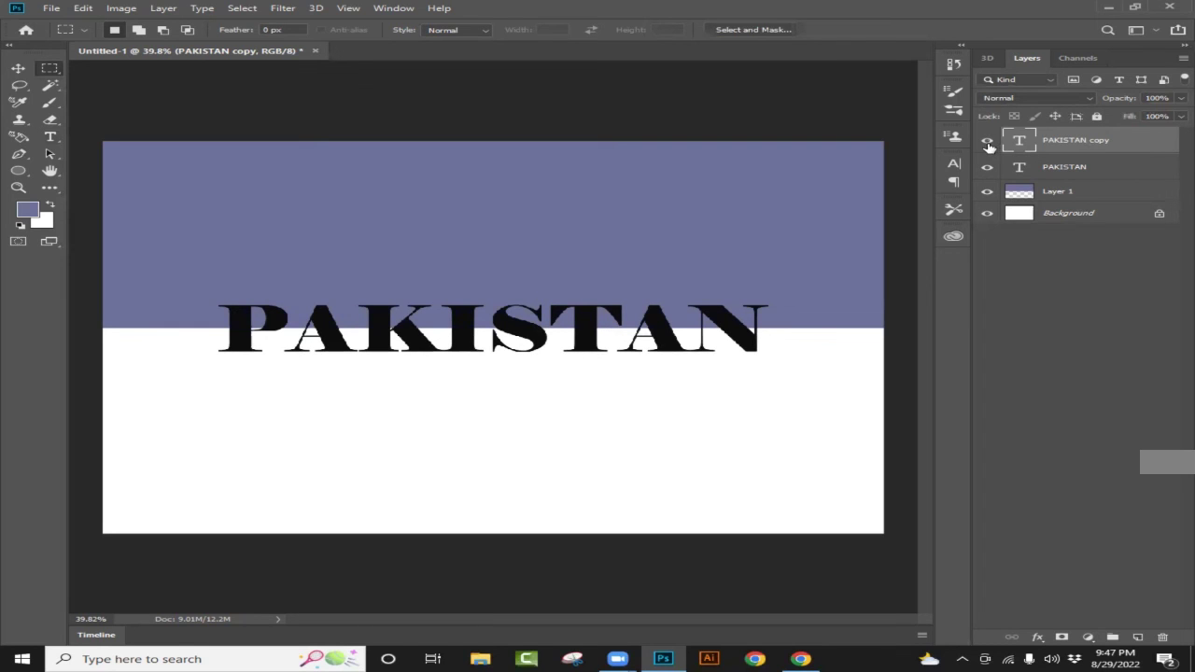
- Rasterize the PAKISTAN copy text layer and delete the part of its letters below the edge of the blue area
left_click(1078, 170)
left_click(1092, 147)
right_click(1094, 148)
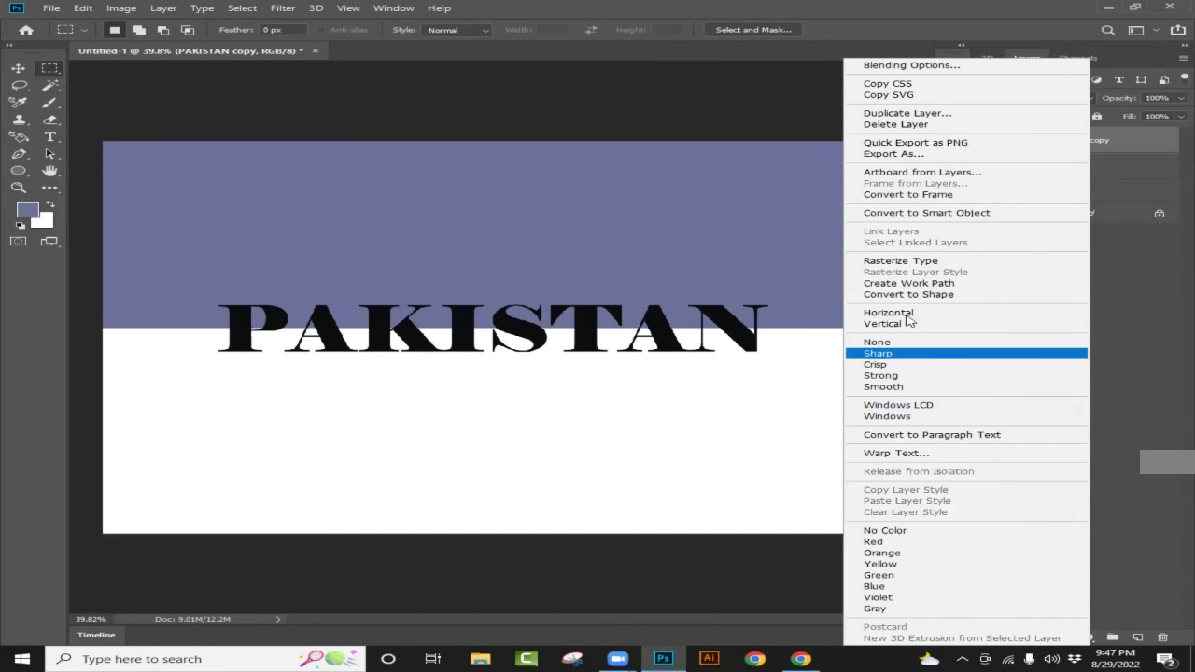
left_click(915, 263)
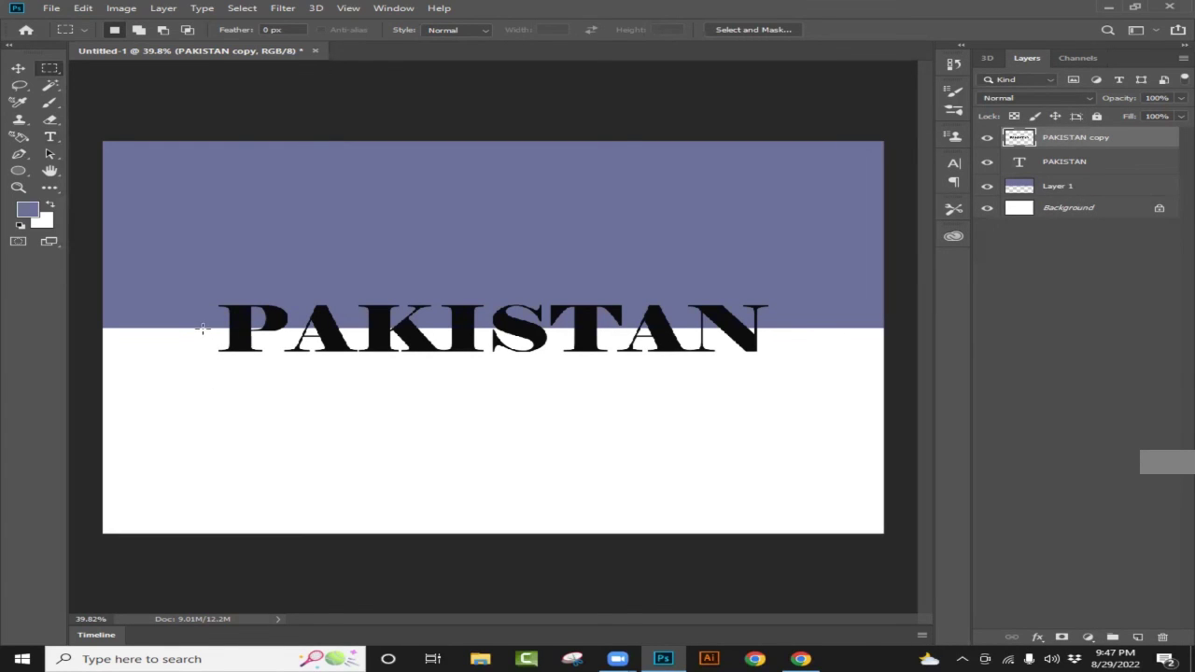
left_click_drag(202, 328, 798, 380)
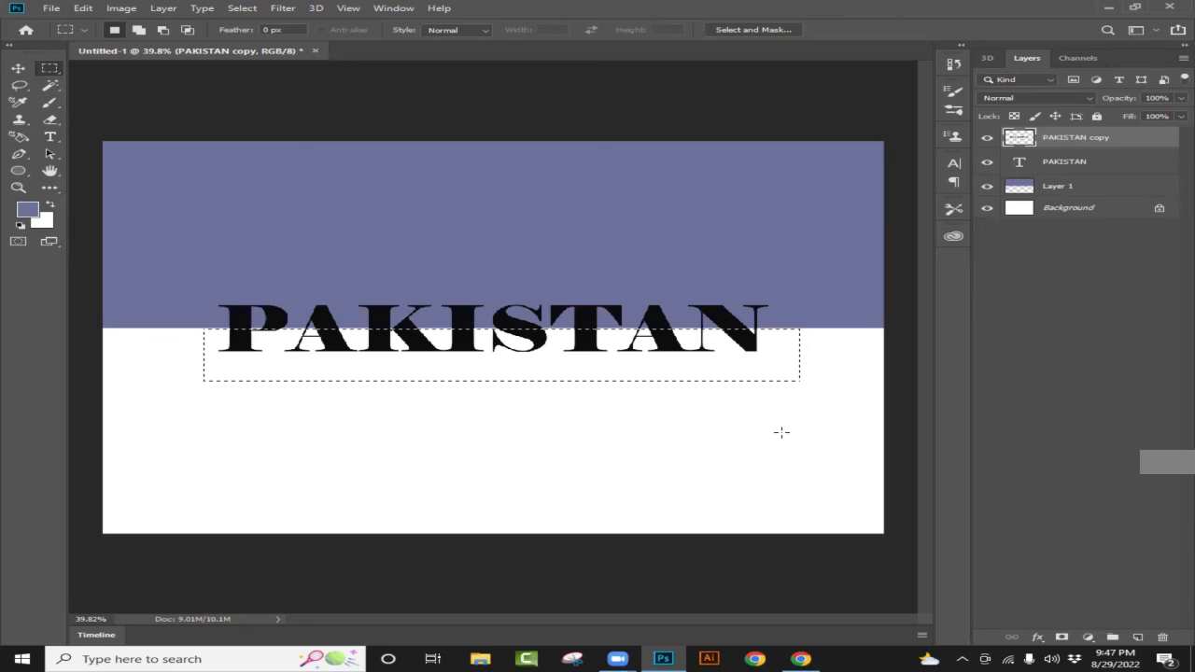
key("ctrl+d")
- Add Gradient Overlay and Pattern Overlay effects to the PAKISTAN copy layer
right_click(1111, 140)
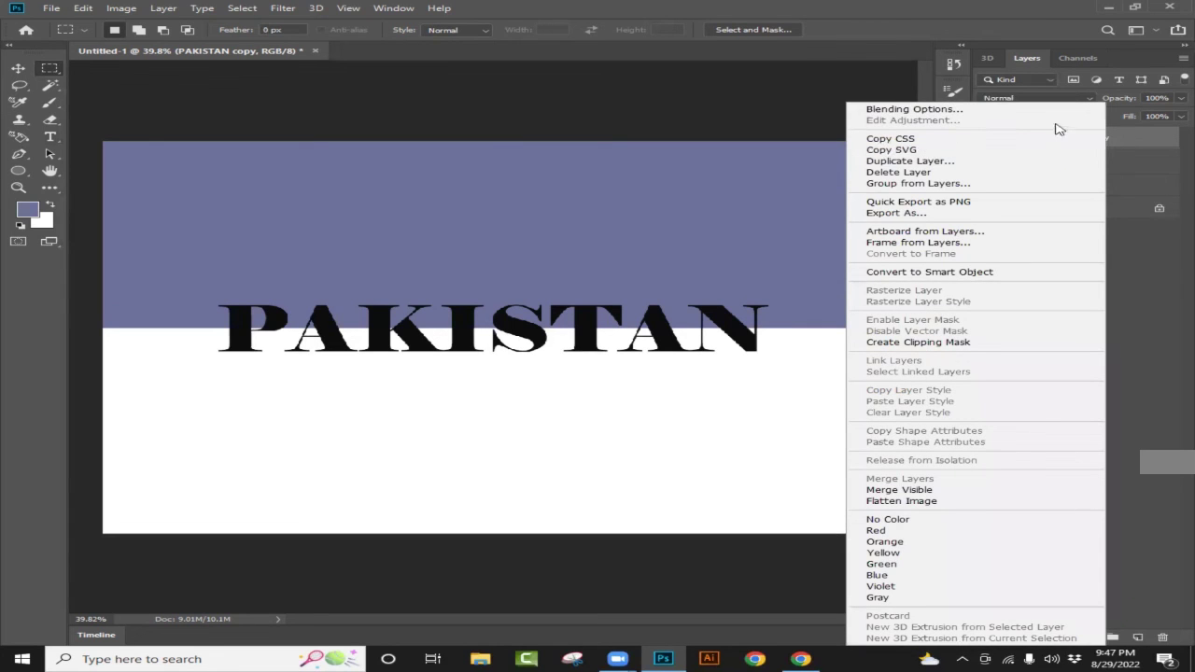
left_click(997, 110)
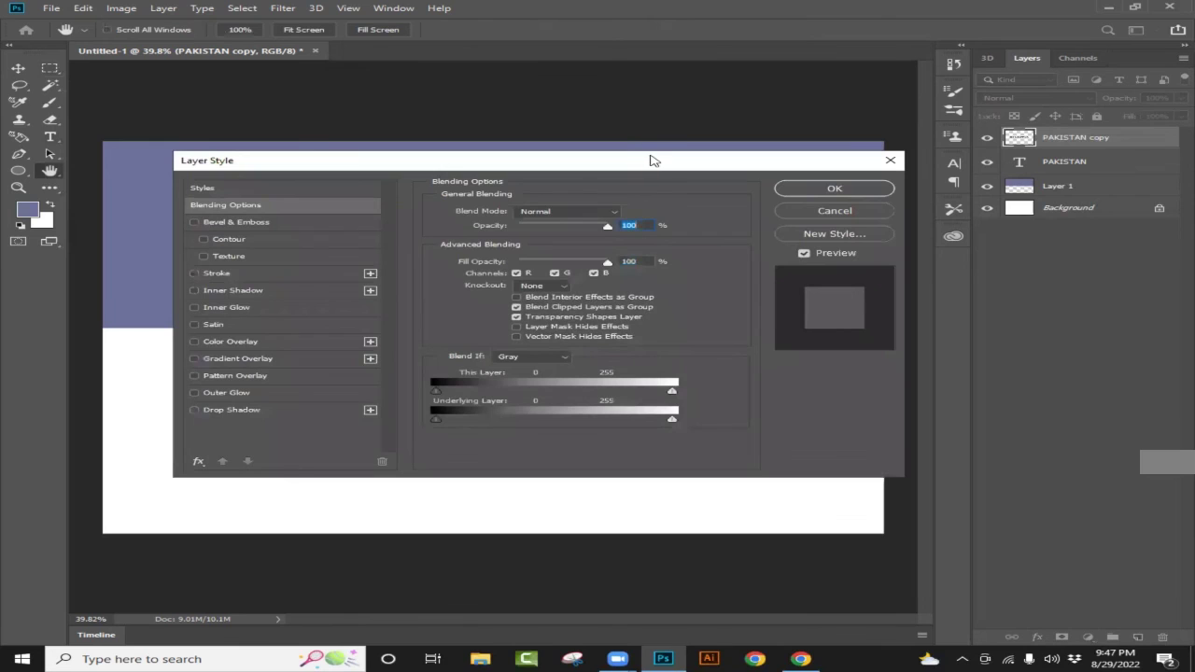
left_click_drag(651, 160, 1005, 172)
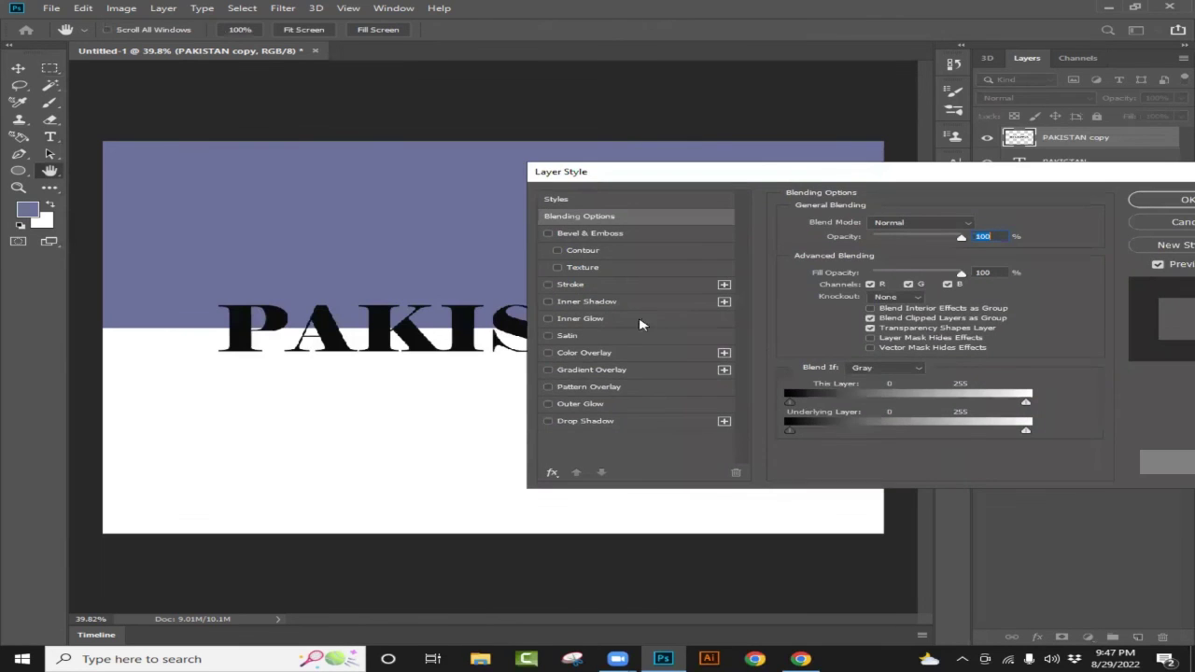
left_click(547, 370)
left_click(548, 387)
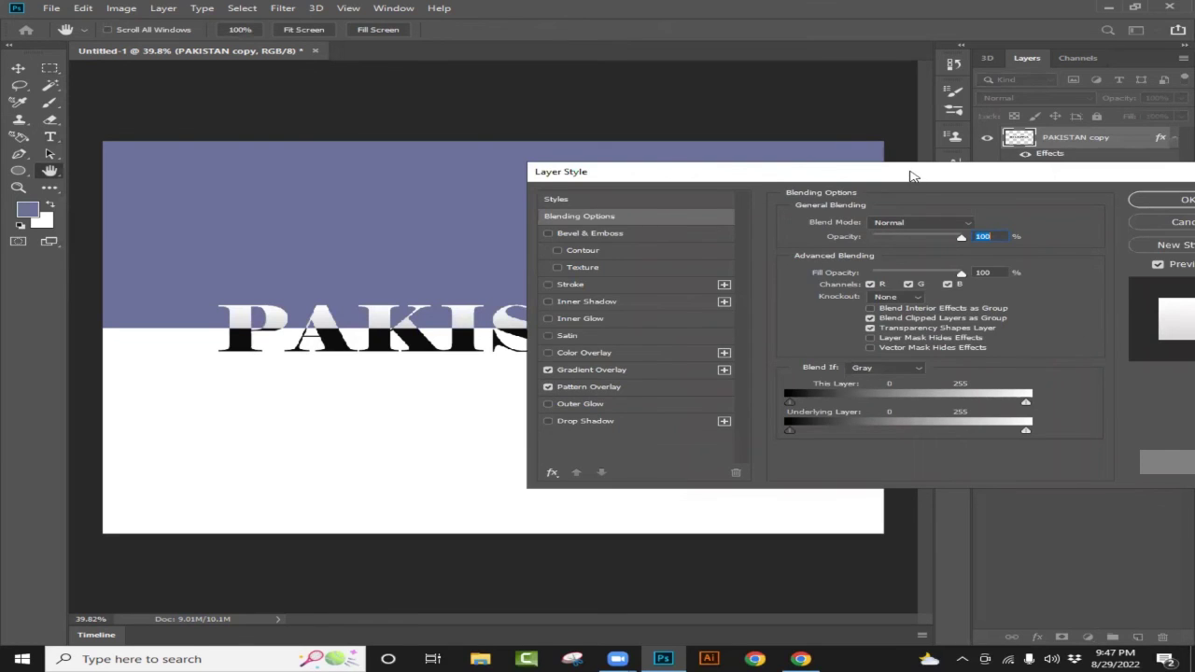
left_click_drag(913, 176, 586, 201)
left_click(852, 224)
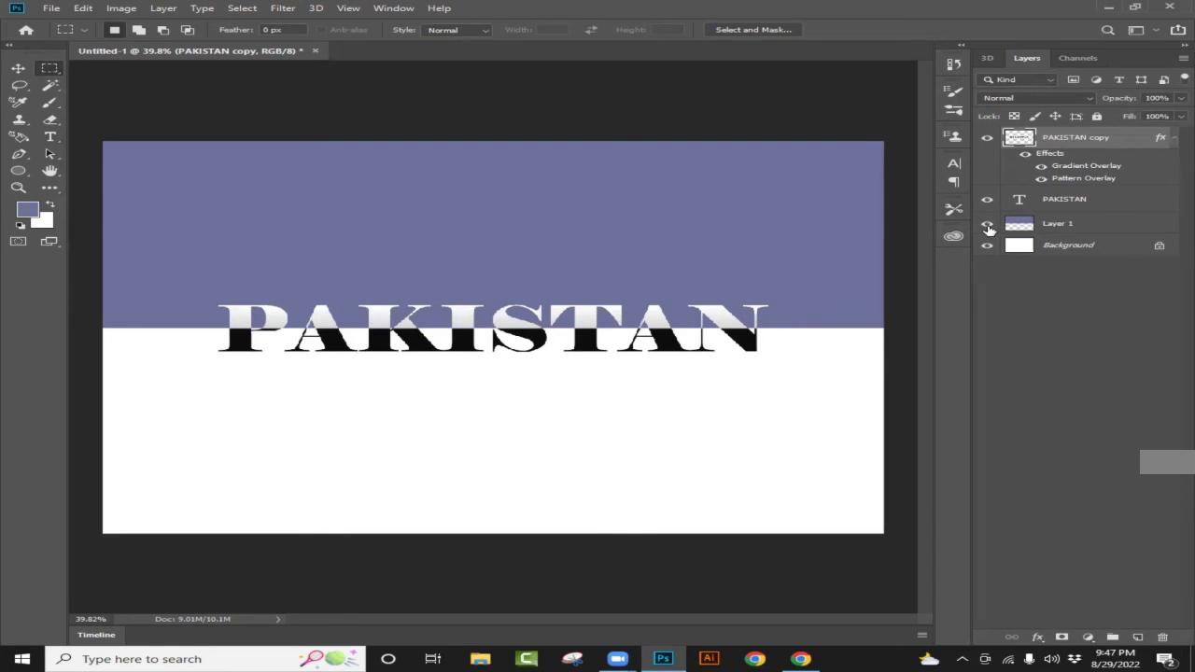
- Hide the blue Layer 1, and turn the Gradient Overlay on the PAKISTAN copy layer off and on again to compare
left_click(986, 225)
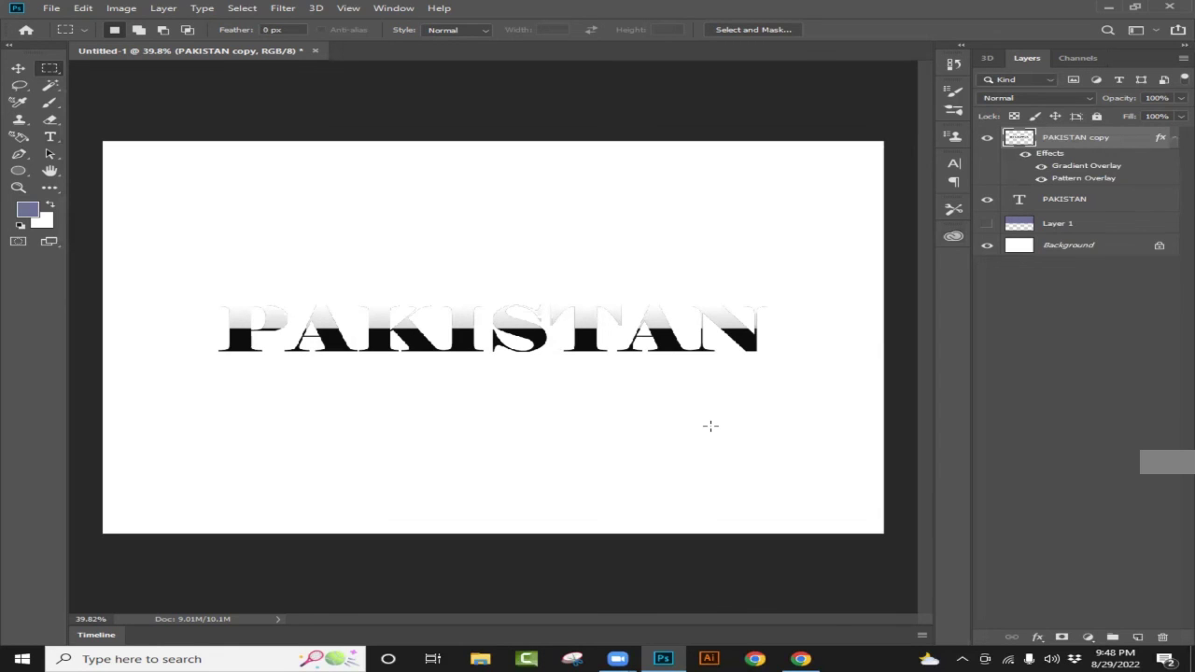
left_click(1042, 176)
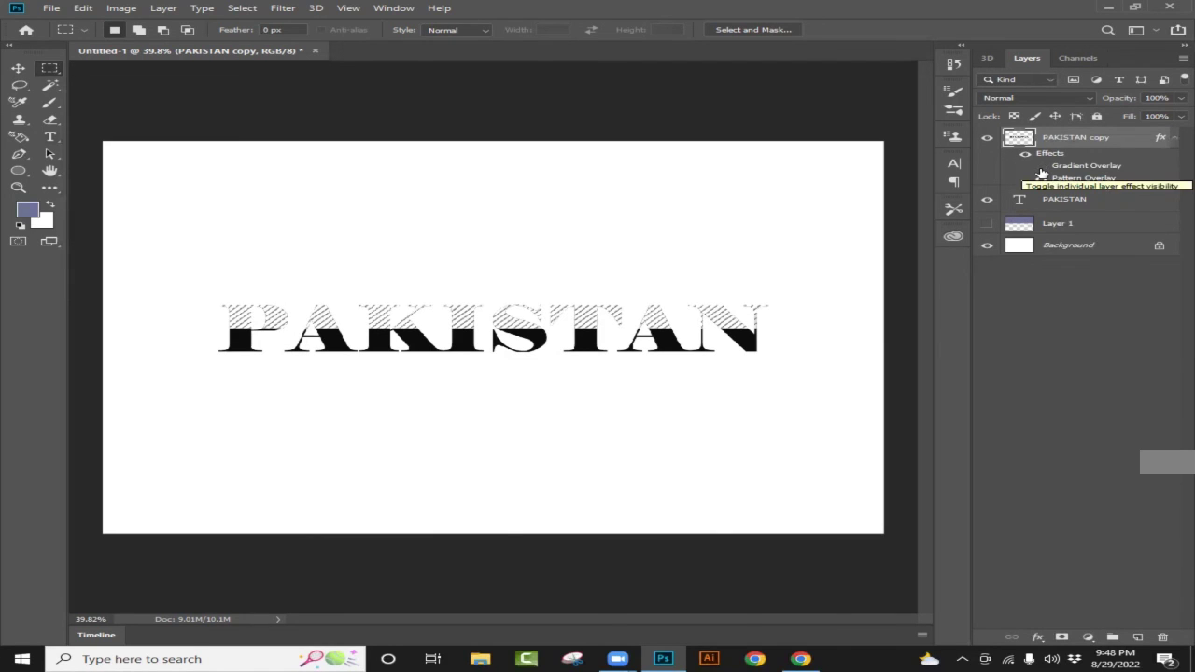
left_click(1041, 174)
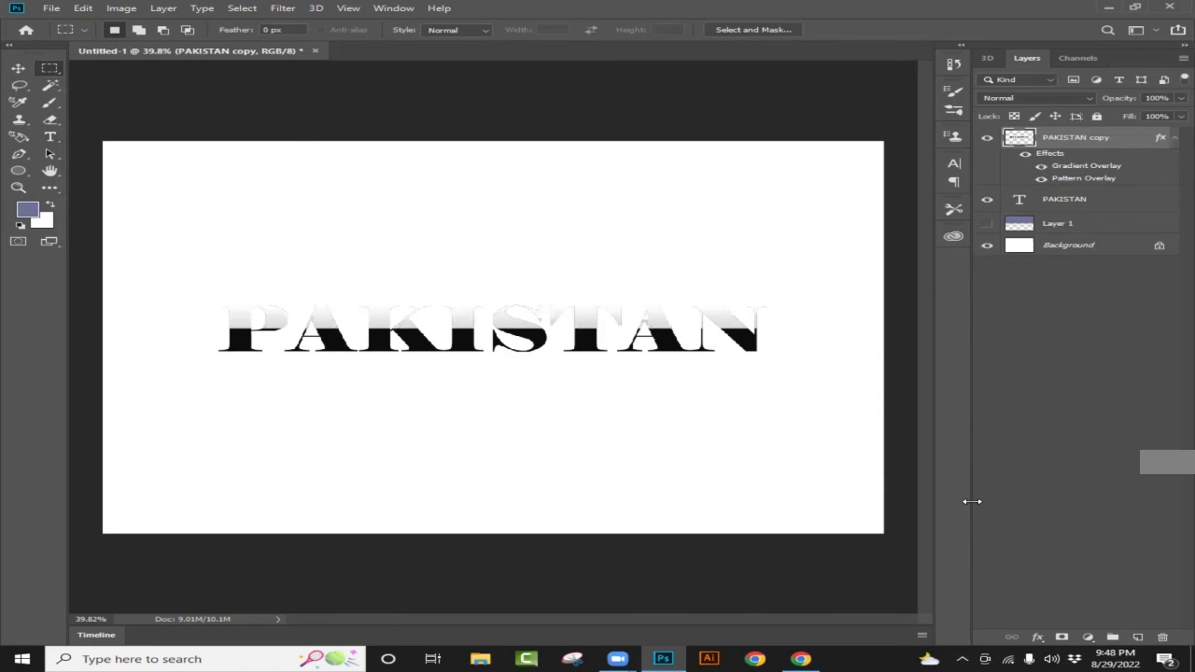